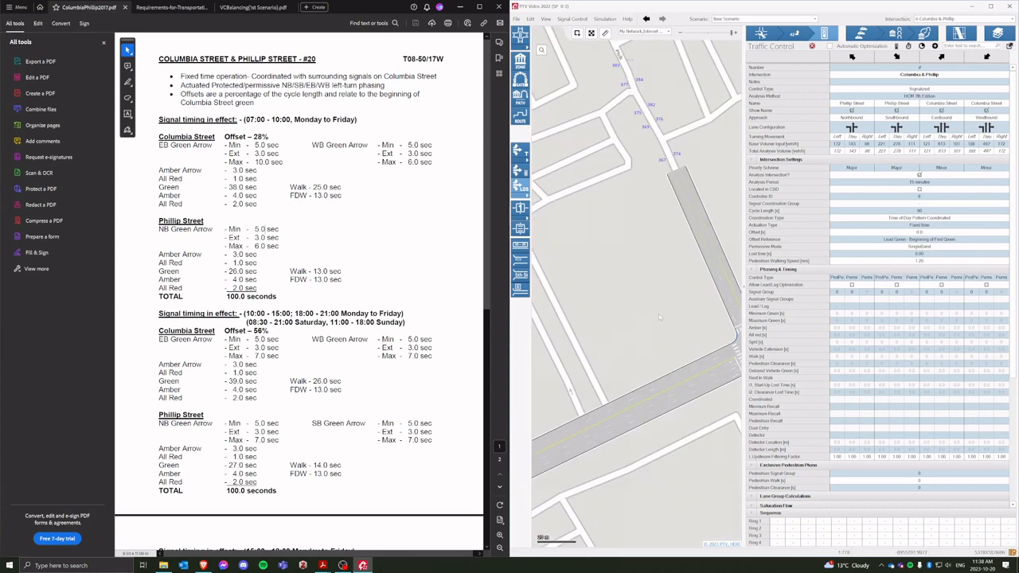
Centre the map on the Columbia & Phillip intersection and review its 07:00 - 10:00 signal timing plan in the PDF
drag(660, 313, 541, 360)
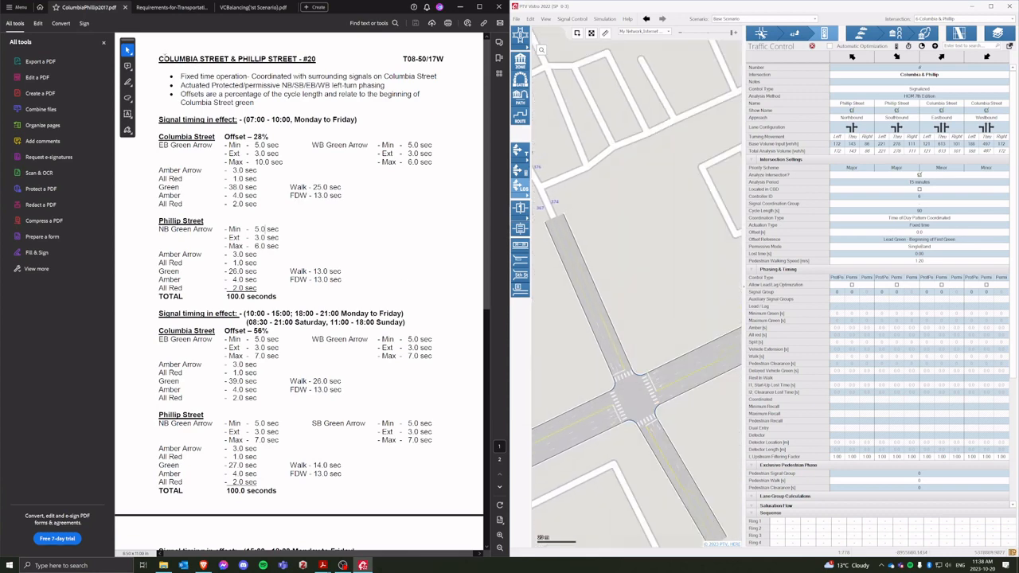
drag(159, 58, 275, 296)
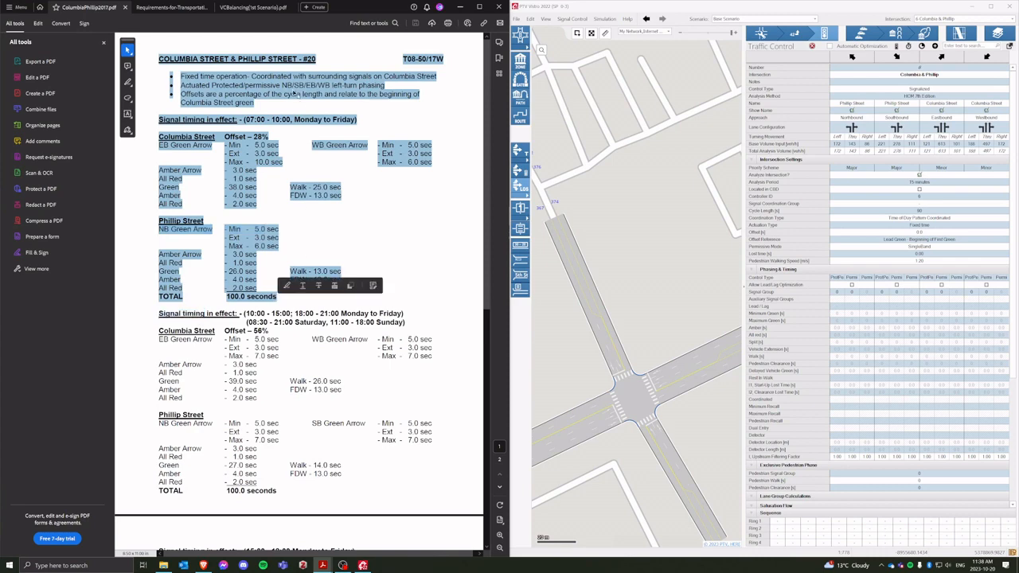
click(195, 67)
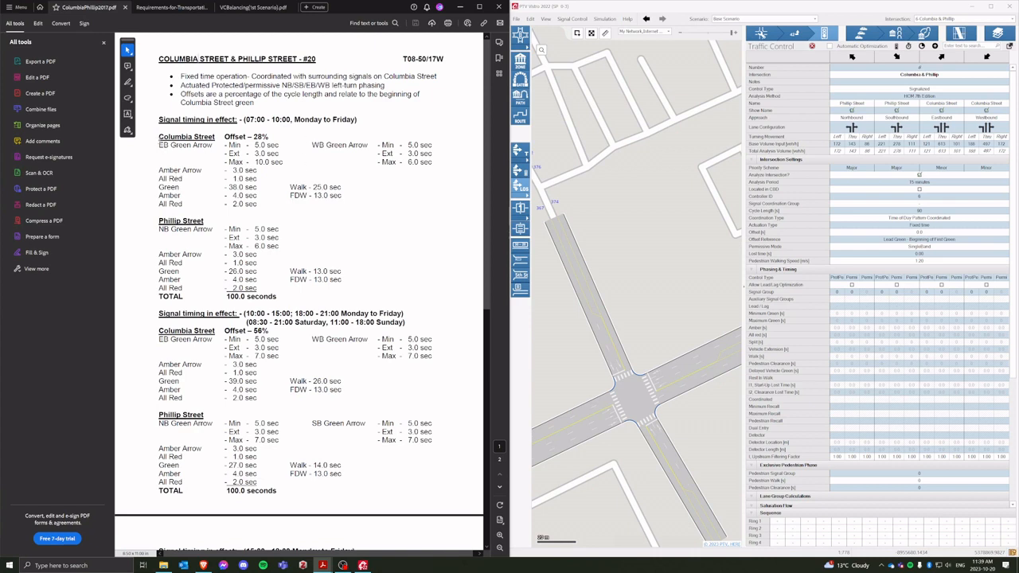
drag(158, 137, 279, 296)
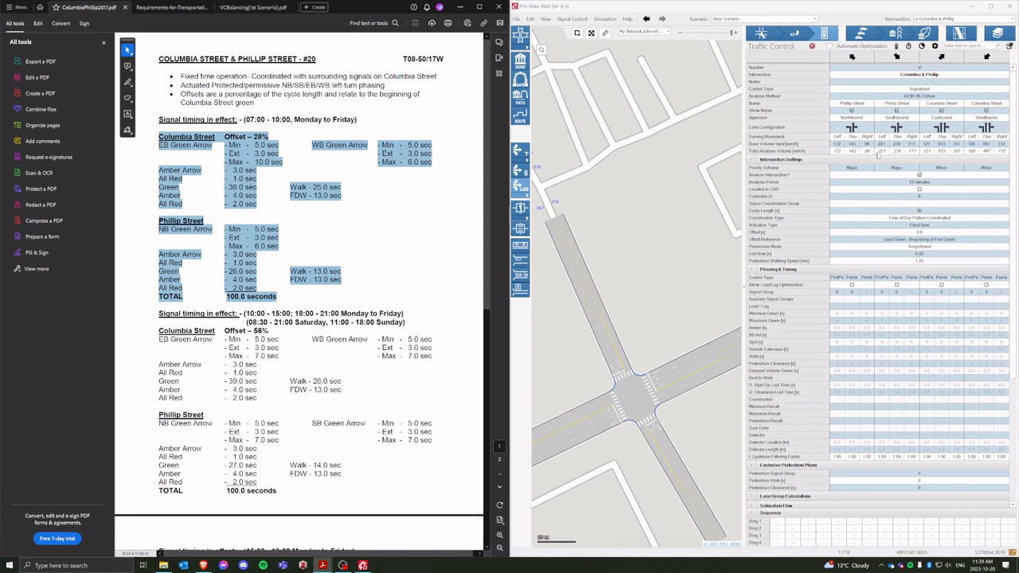
click(420, 202)
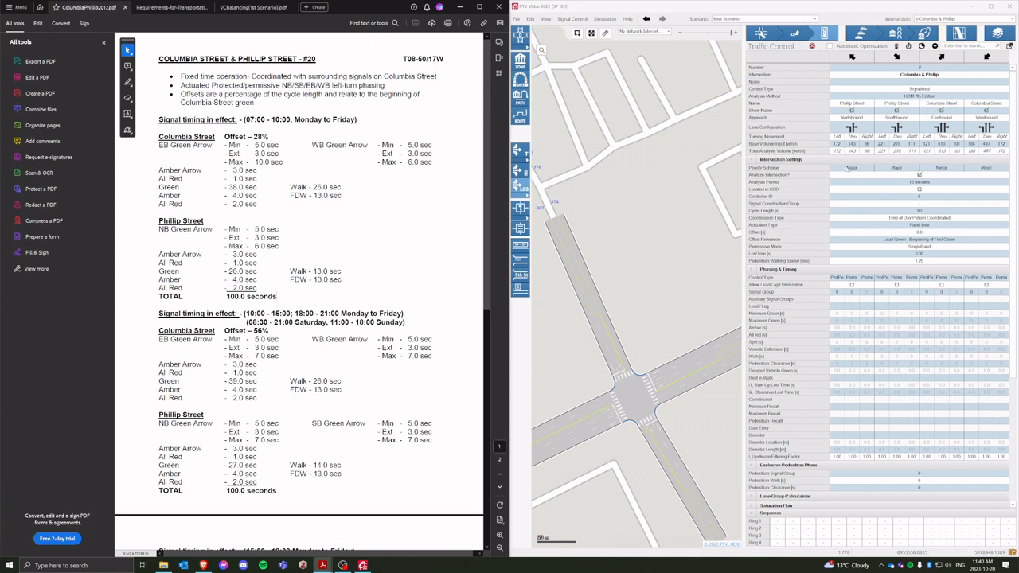
Set the priority scheme of the northbound and southbound Phillip Street approaches to Minor
click(851, 168)
click(851, 183)
click(895, 168)
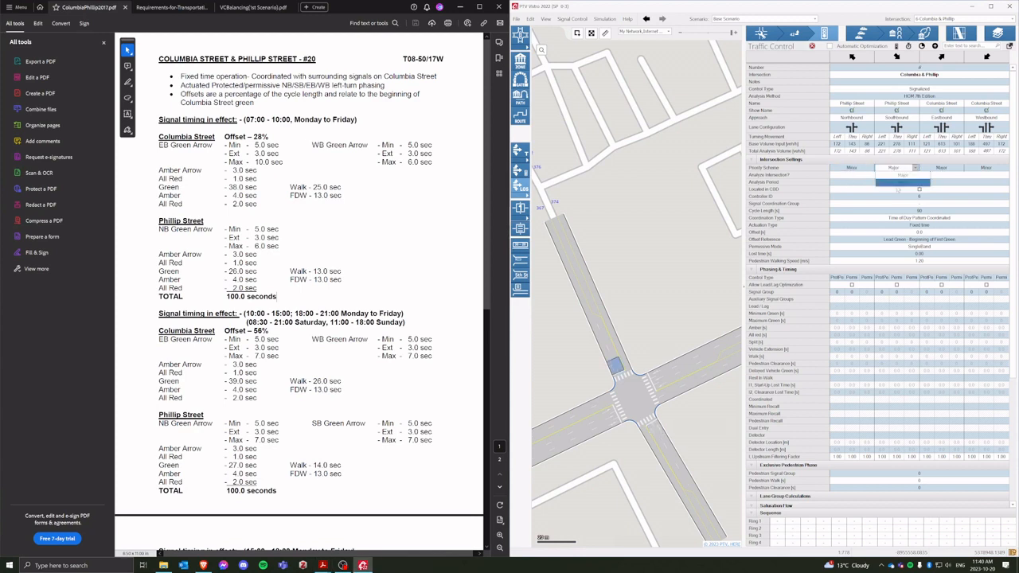
click(899, 183)
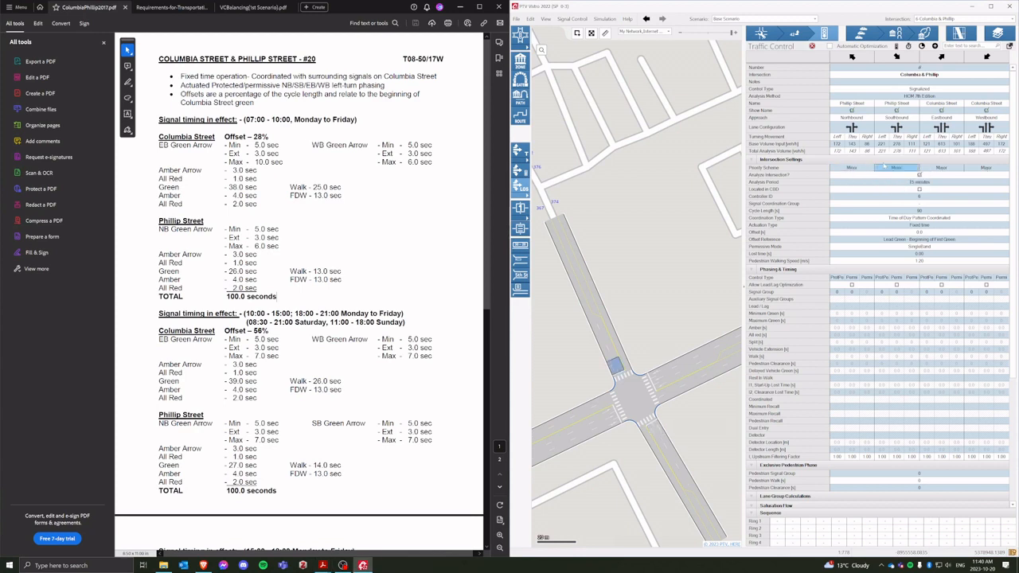
click(869, 169)
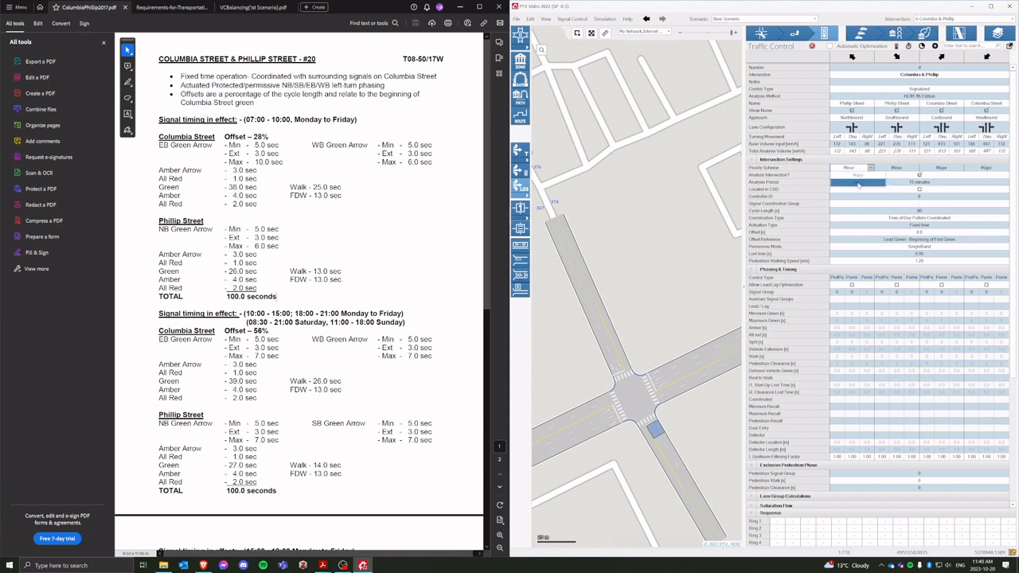
click(858, 184)
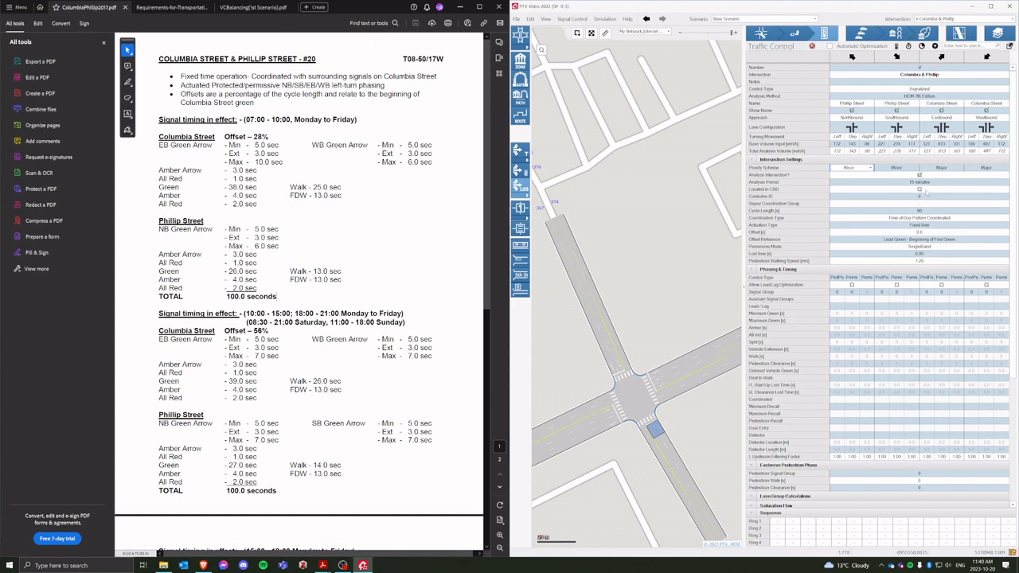
click(925, 191)
click(922, 191)
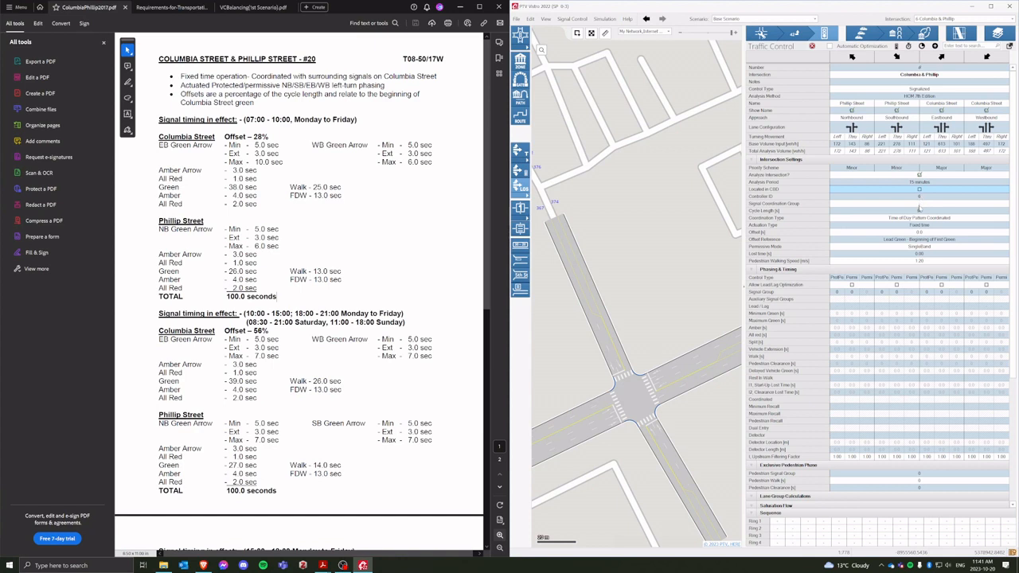
Set the intersection's cycle length to 100 seconds, matching the total of the 07:00 - 10:00 plan in the timing sheet
click(918, 210)
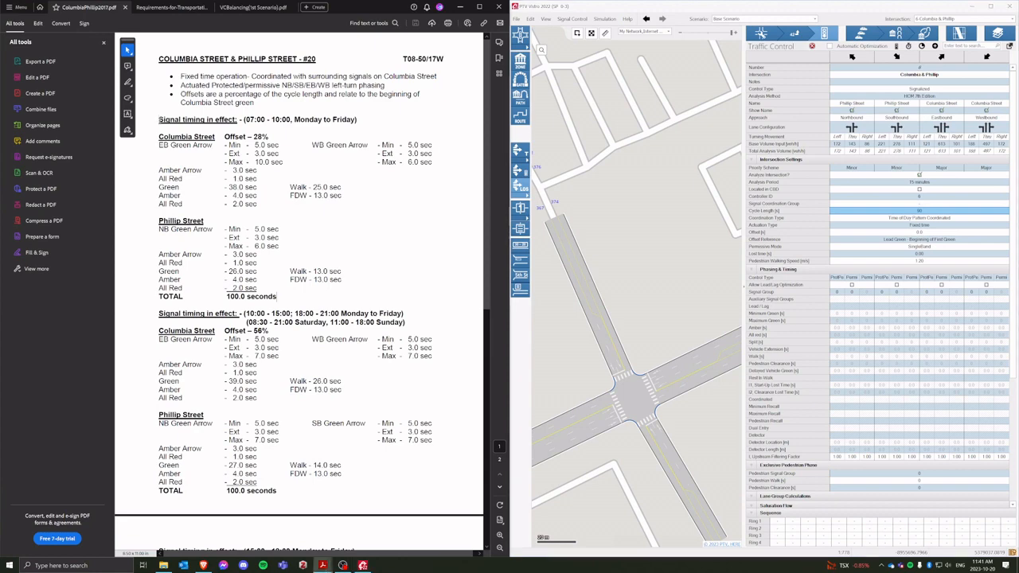
drag(159, 119, 333, 294)
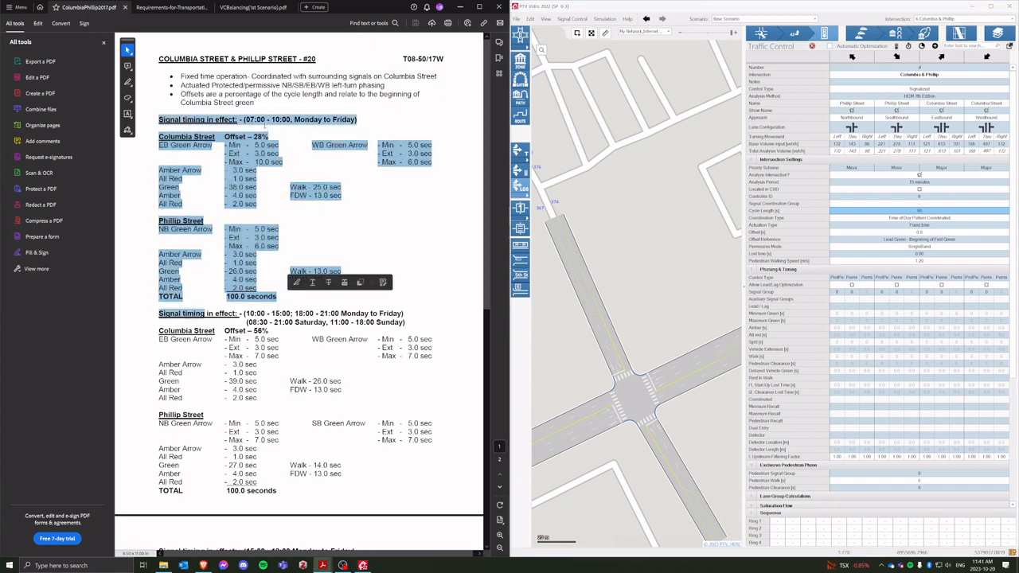
click(265, 124)
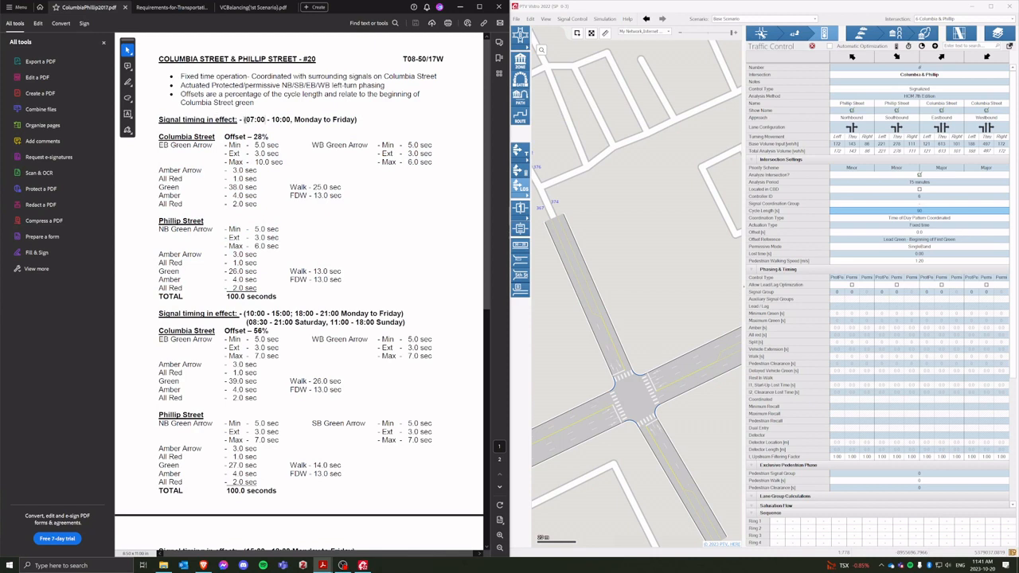
drag(245, 120, 292, 120)
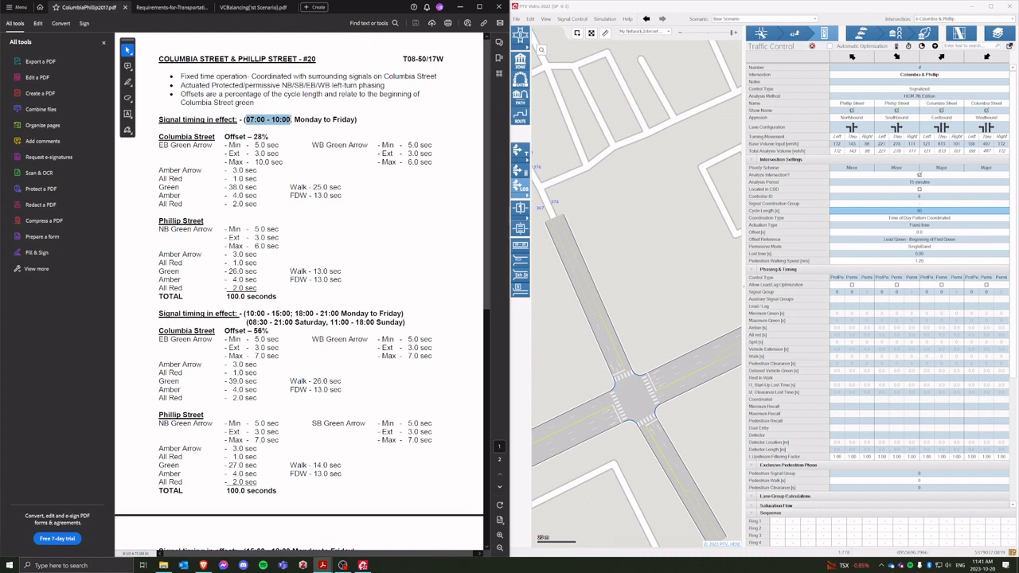
drag(292, 121, 292, 121)
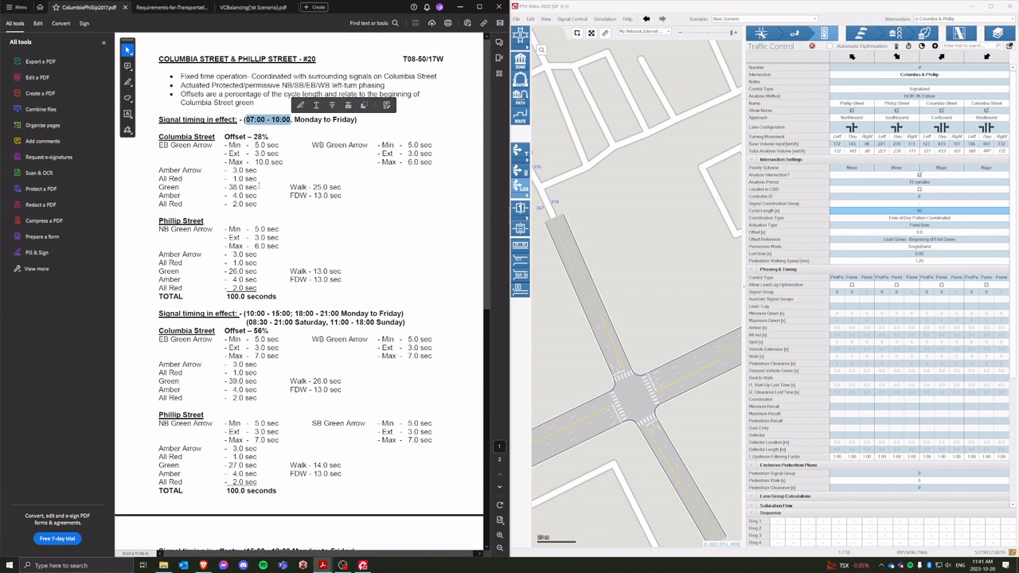
click(305, 172)
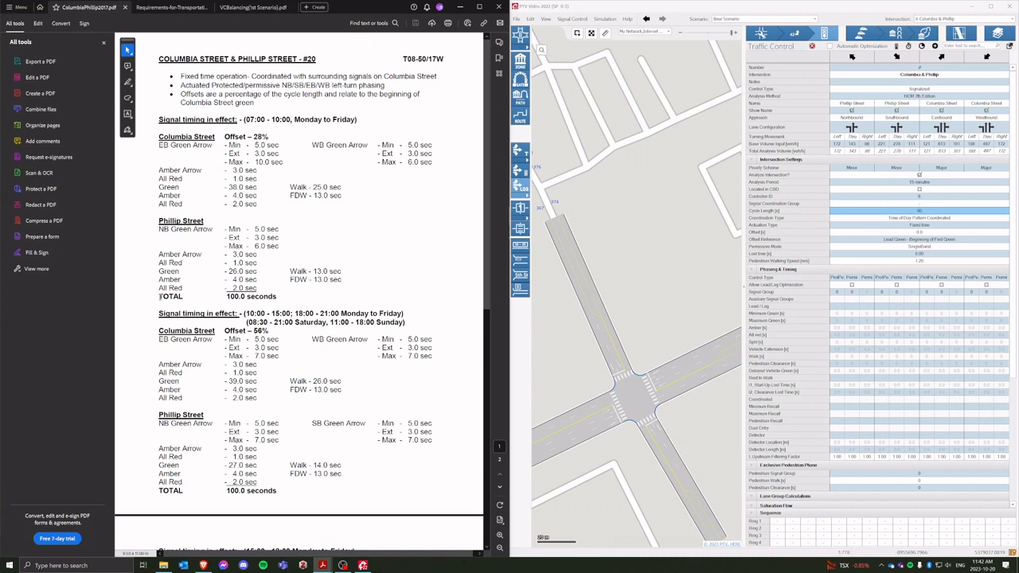
drag(159, 297, 277, 301)
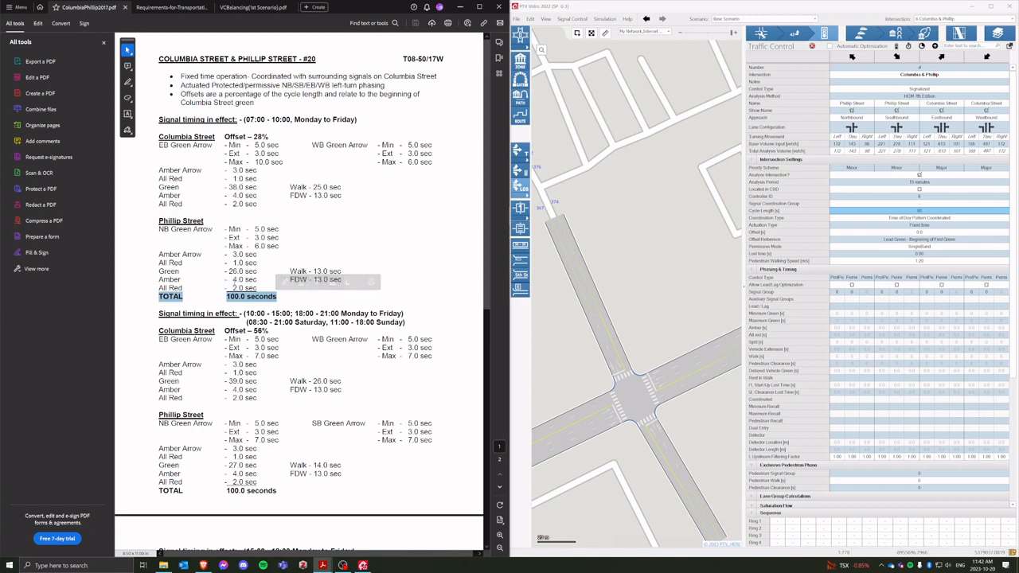
double_click(236, 297)
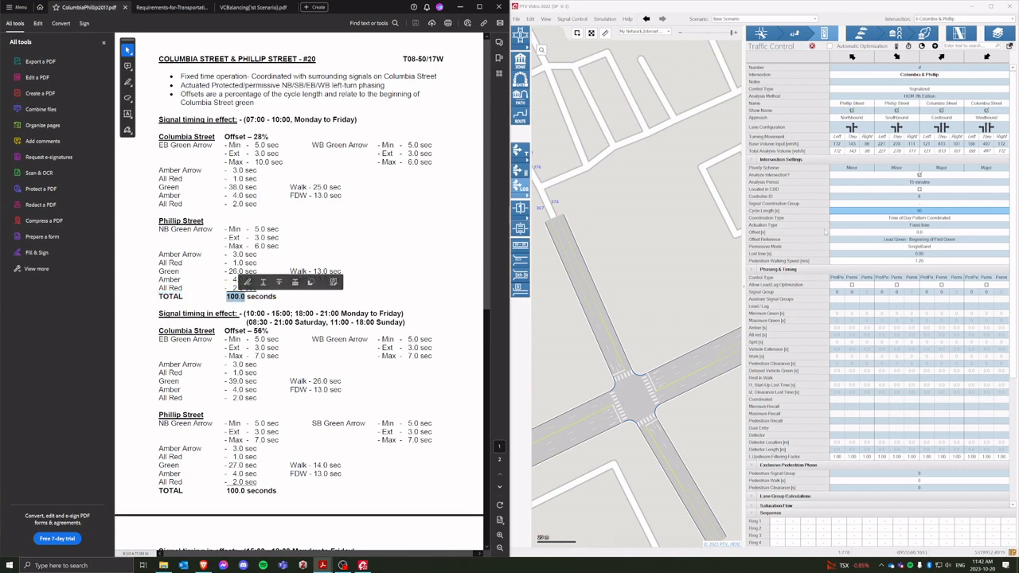
click(920, 211)
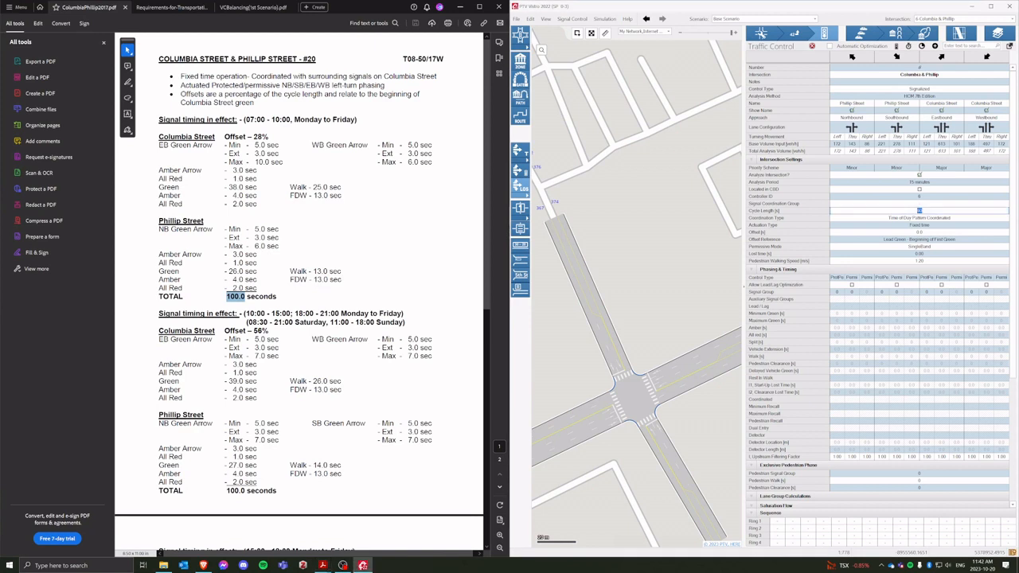
text(100)
Check the coordination type setting against the timing sheet's note on fixed time, coordinated operation
click(939, 219)
click(938, 219)
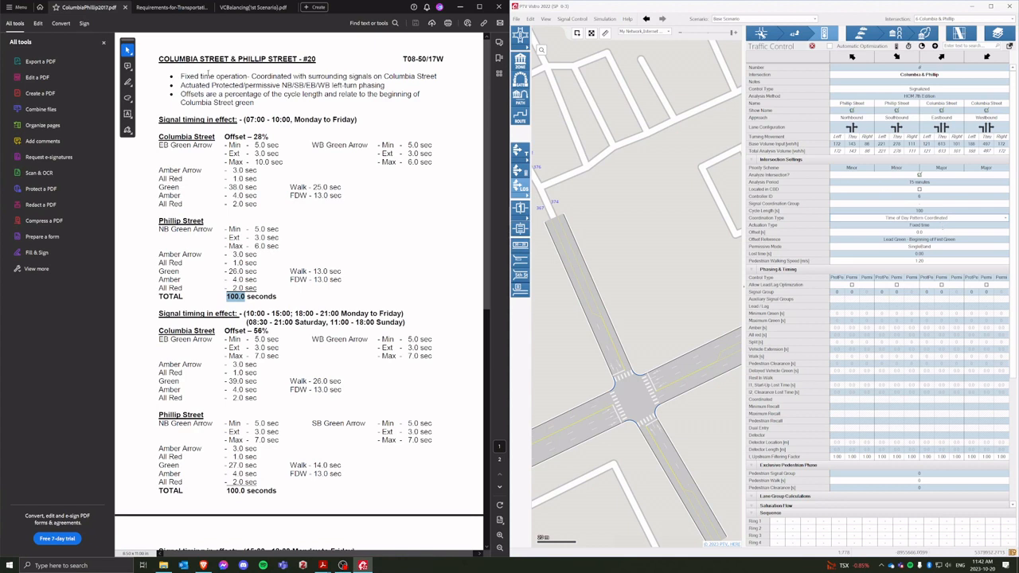
drag(180, 76, 438, 77)
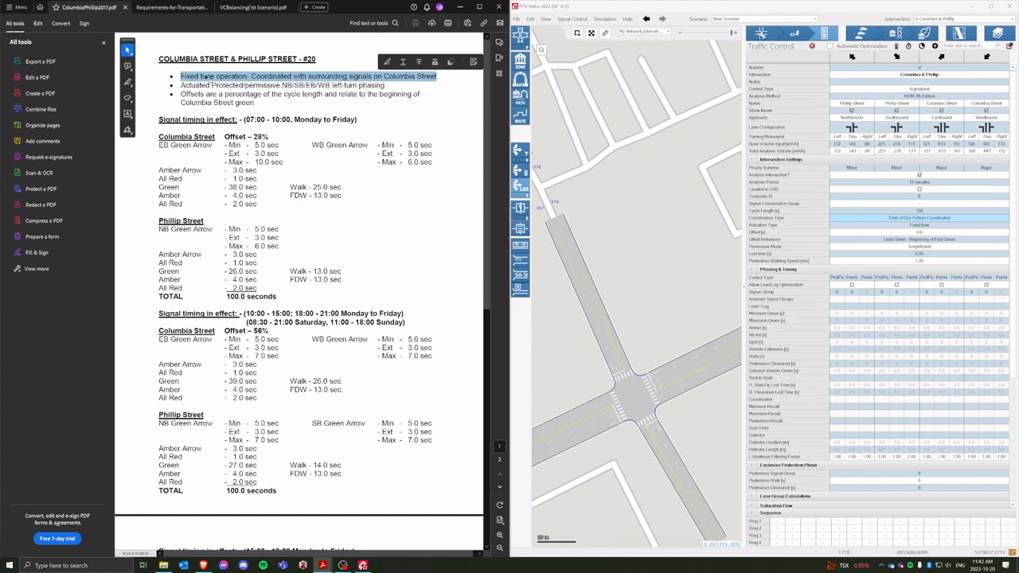
click(241, 78)
double_click(260, 76)
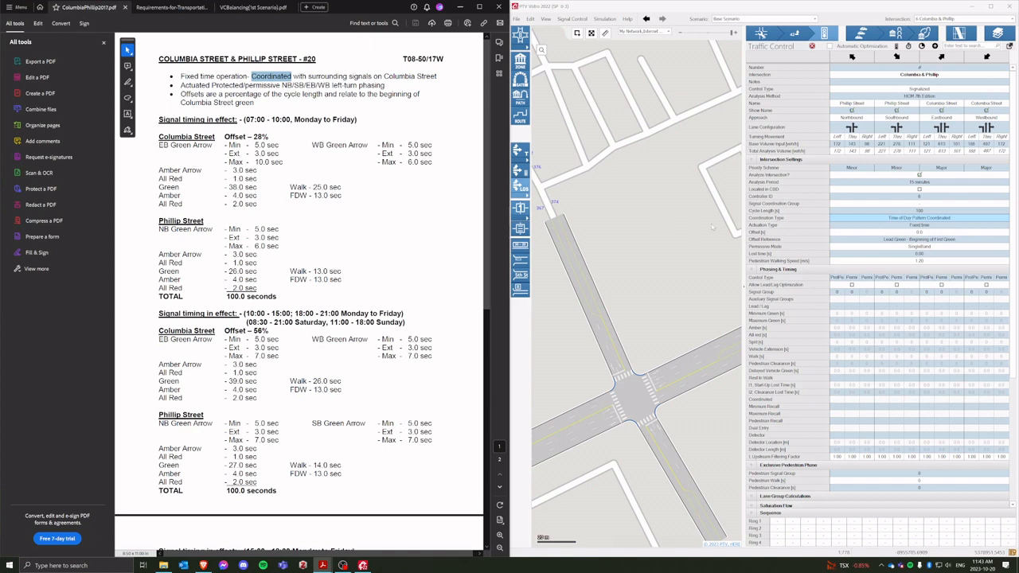
Set the intersection's offset to 28 seconds, based on the Columbia Street offset percentage and cycle total in the timing sheet
click(862, 231)
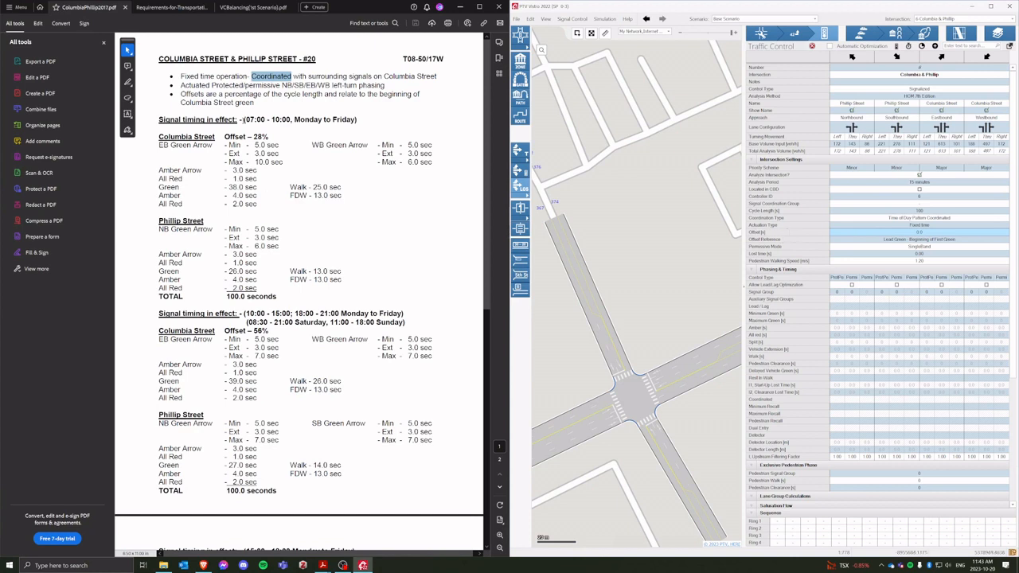
click(254, 102)
drag(181, 95, 261, 96)
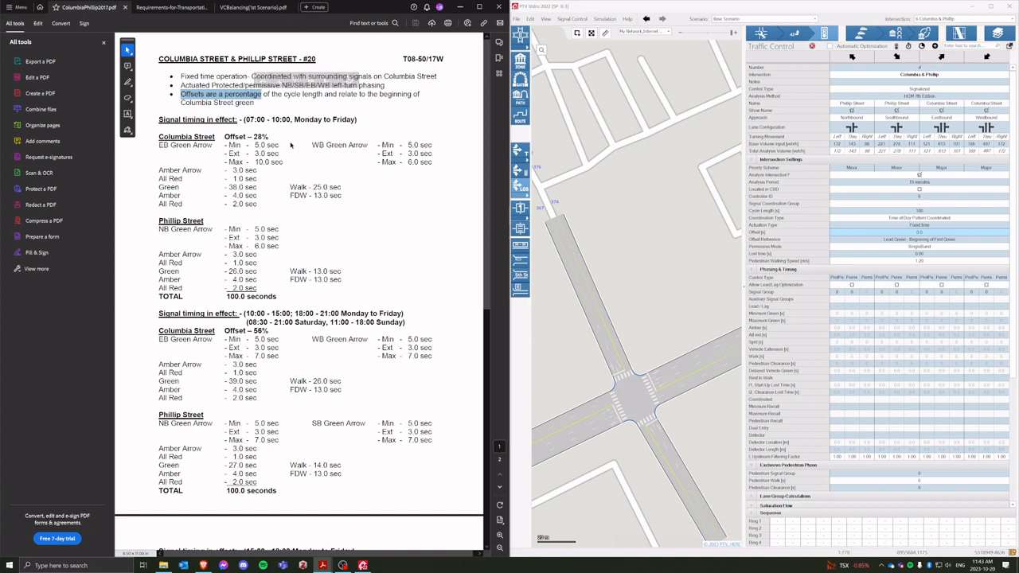
click(292, 140)
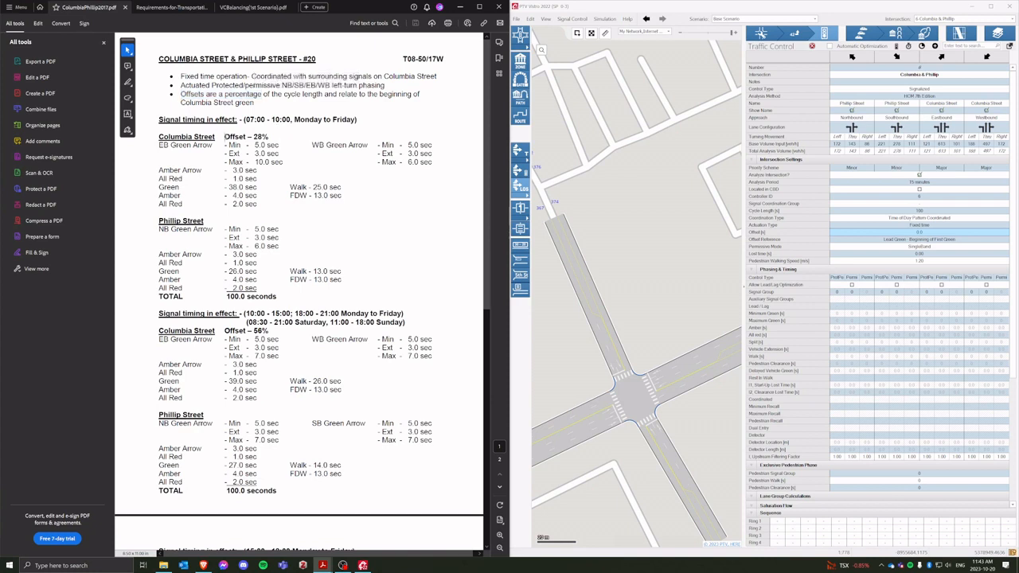
drag(224, 137, 270, 138)
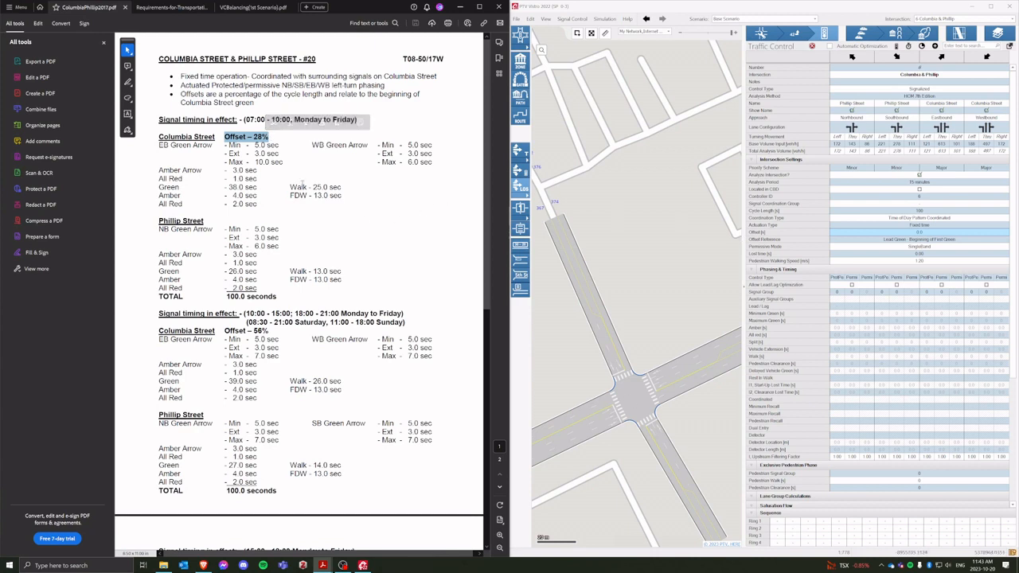
double_click(232, 296)
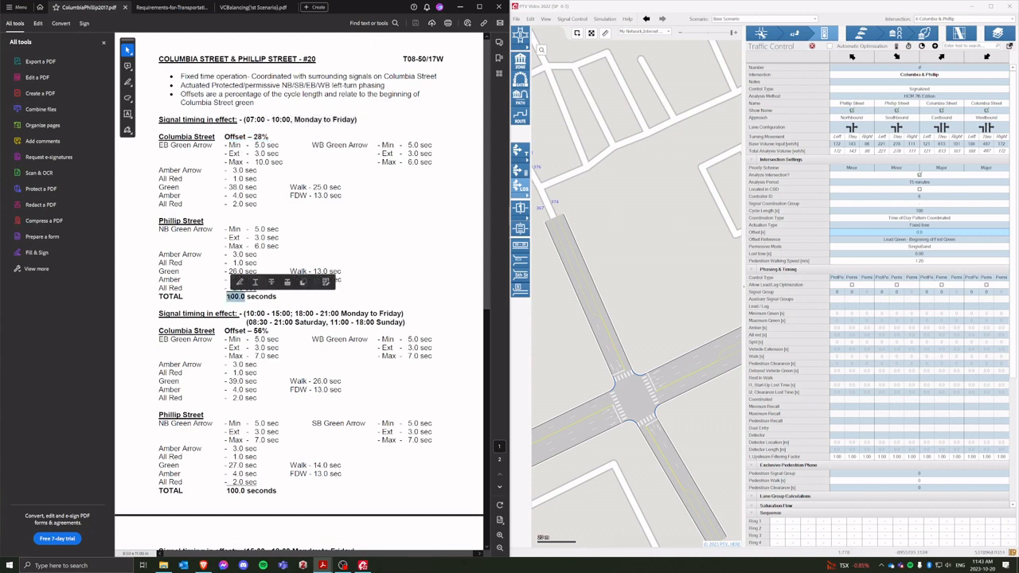
click(930, 234)
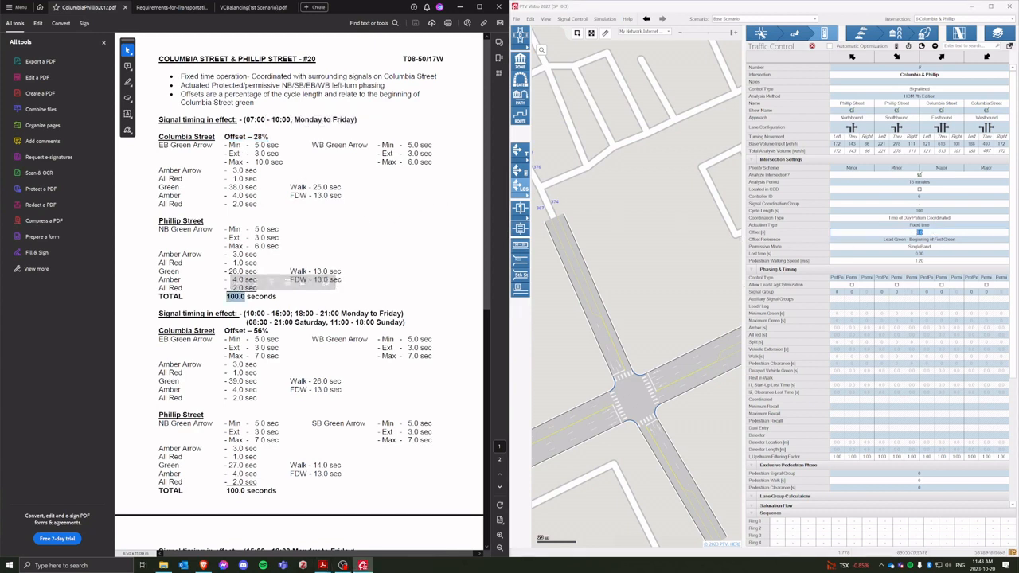
text(28)
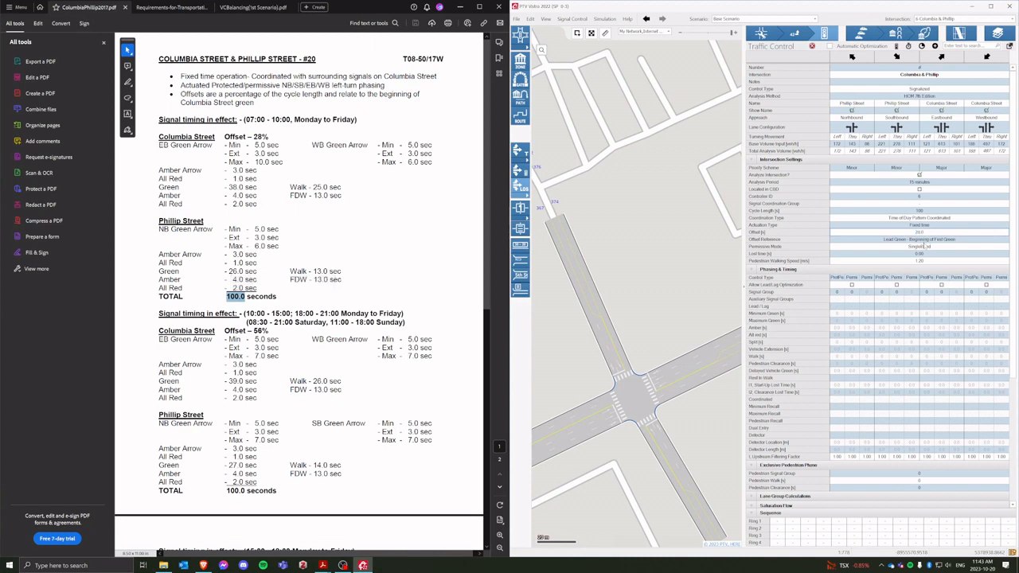
Check the offset reference setting and collapse the Intersection Settings section
click(927, 241)
click(927, 242)
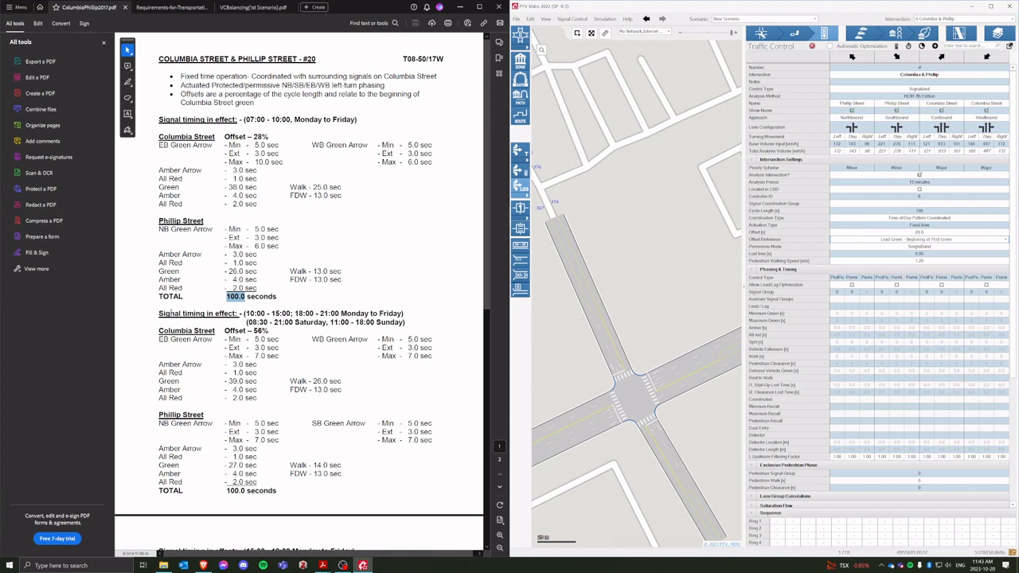
click(394, 260)
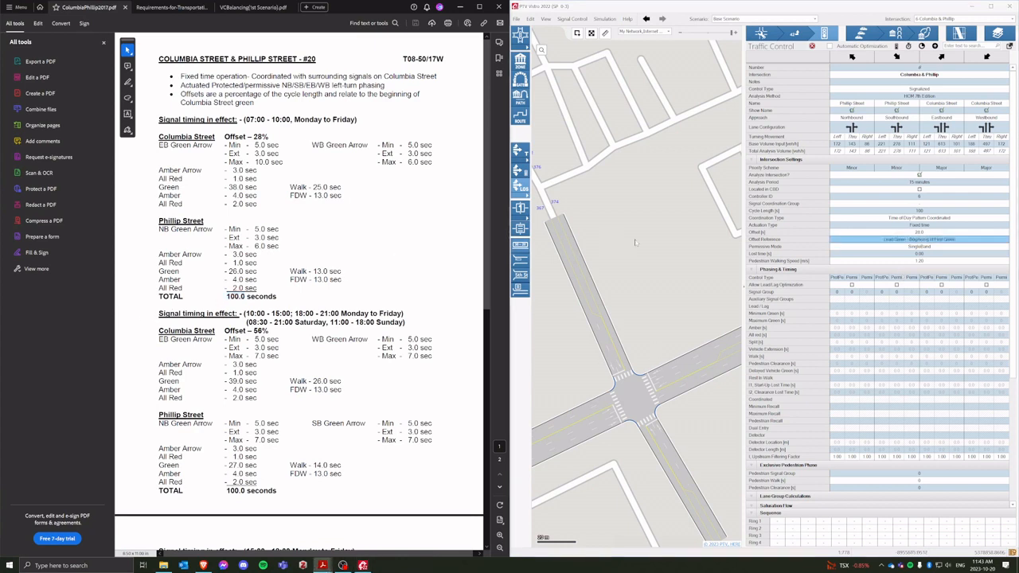
click(750, 160)
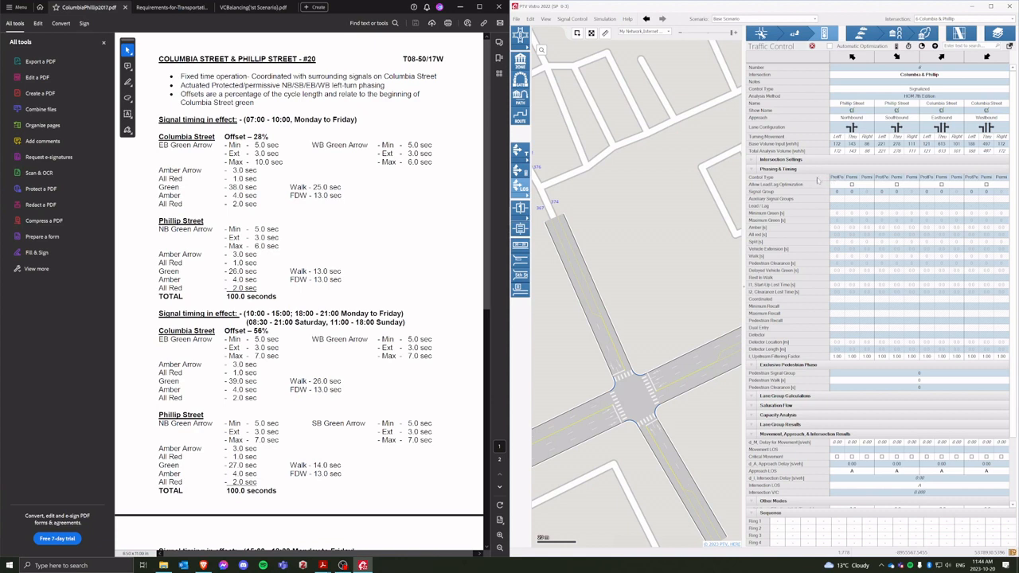
Switch to the Brave browser and bring up the Street View of the Columbia and Phillip intersection
mouse_move(205, 565)
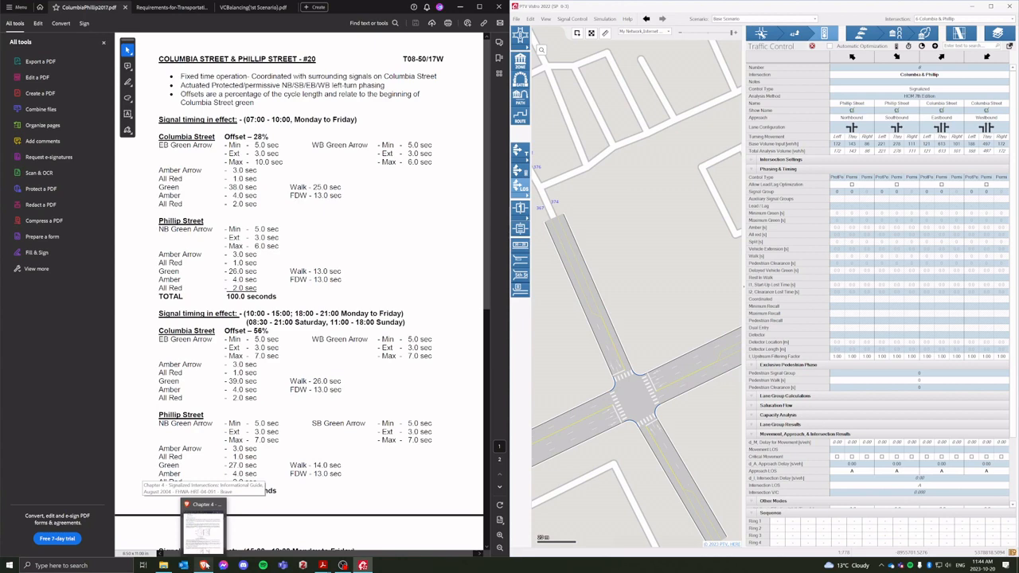
click(204, 565)
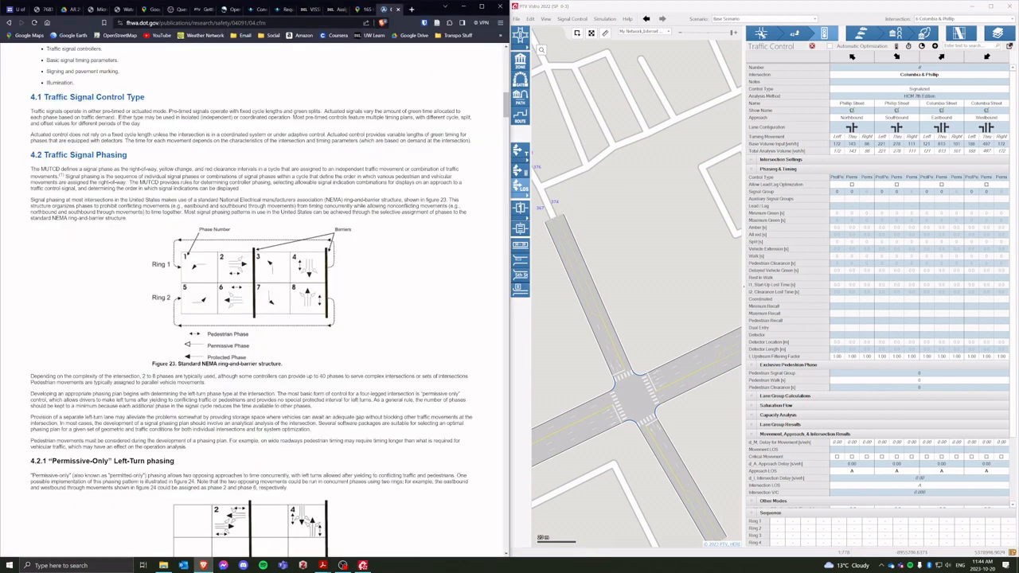
click(361, 10)
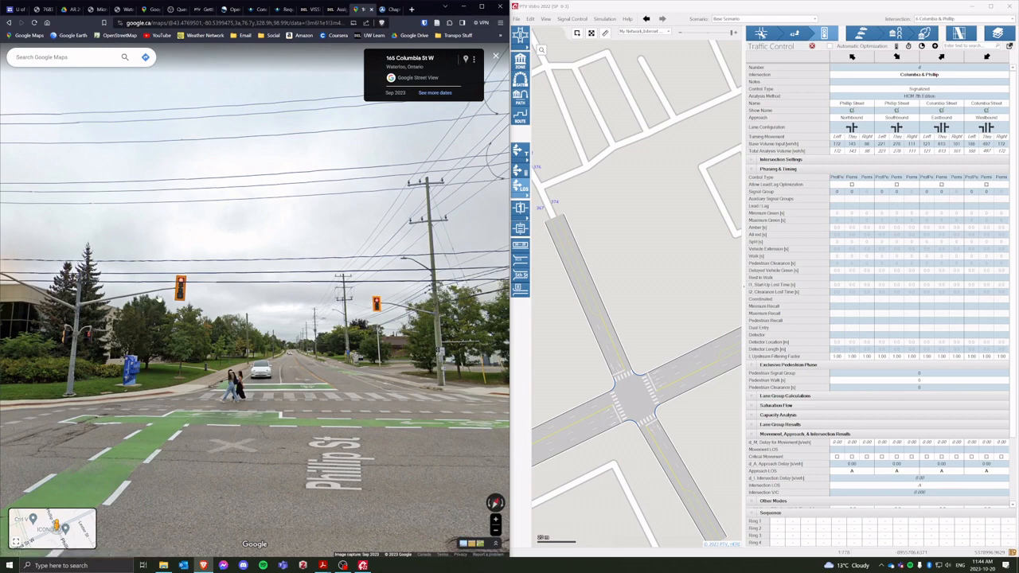
Examine the signal heads on the approaches in the Street View of the Columbia and Phillip intersection
scroll(180, 280, up, 3)
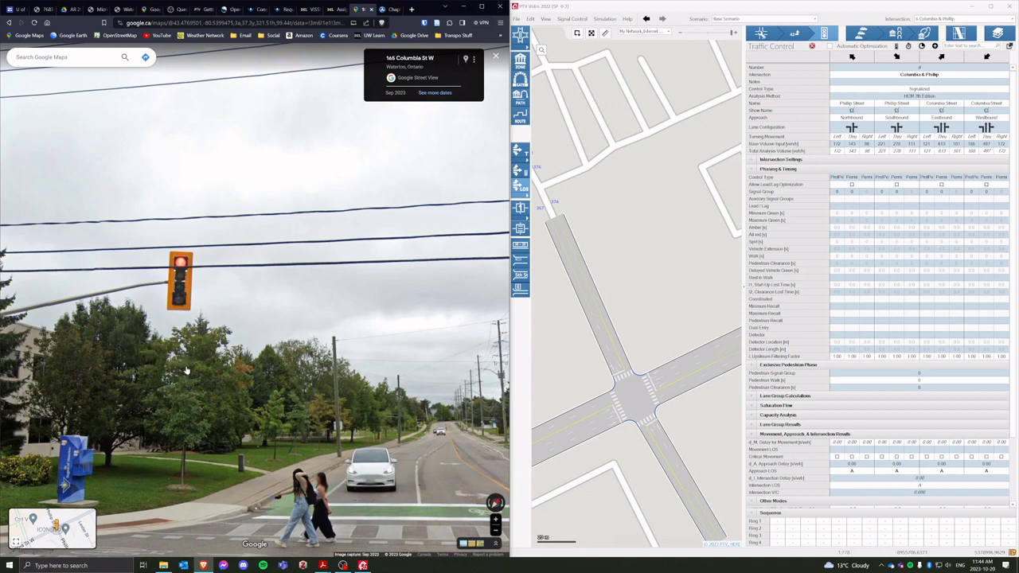
click(283, 332)
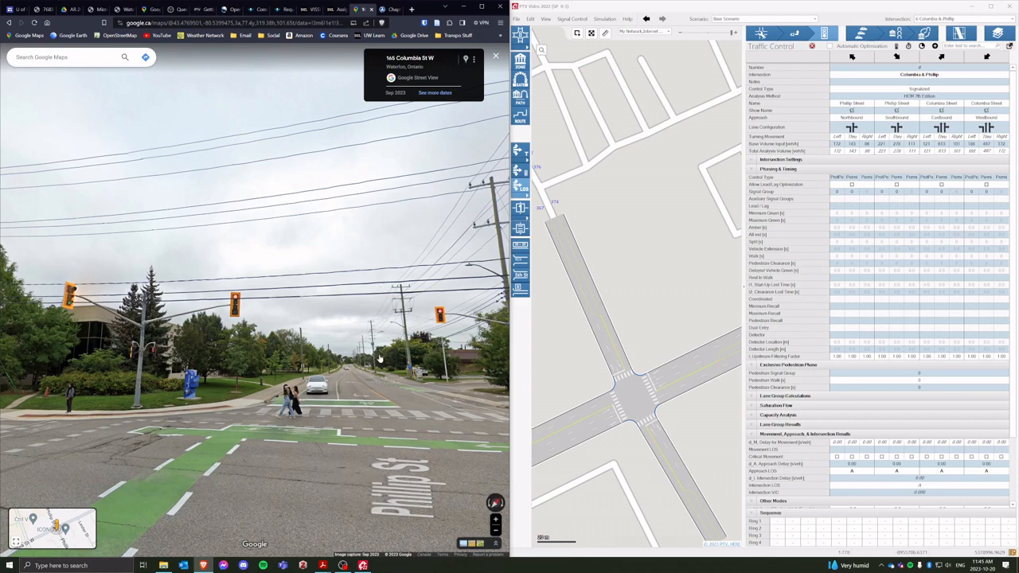
drag(379, 359, 162, 353)
drag(350, 356, 166, 362)
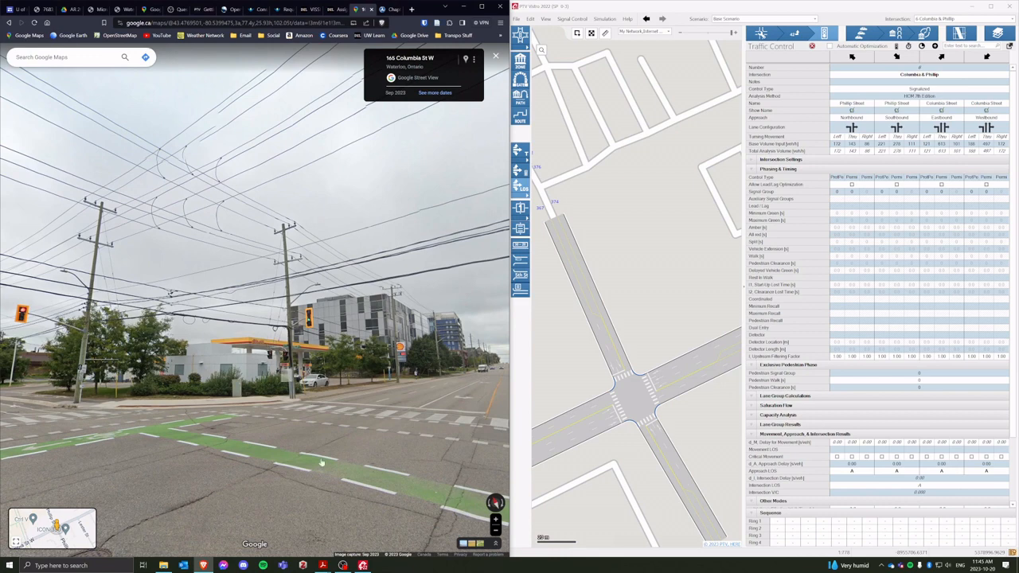
Switch to the timing sheet in Acrobat and check which approaches have a green arrow in the 07:00 - 10:00 plan
mouse_move(322, 565)
click(285, 520)
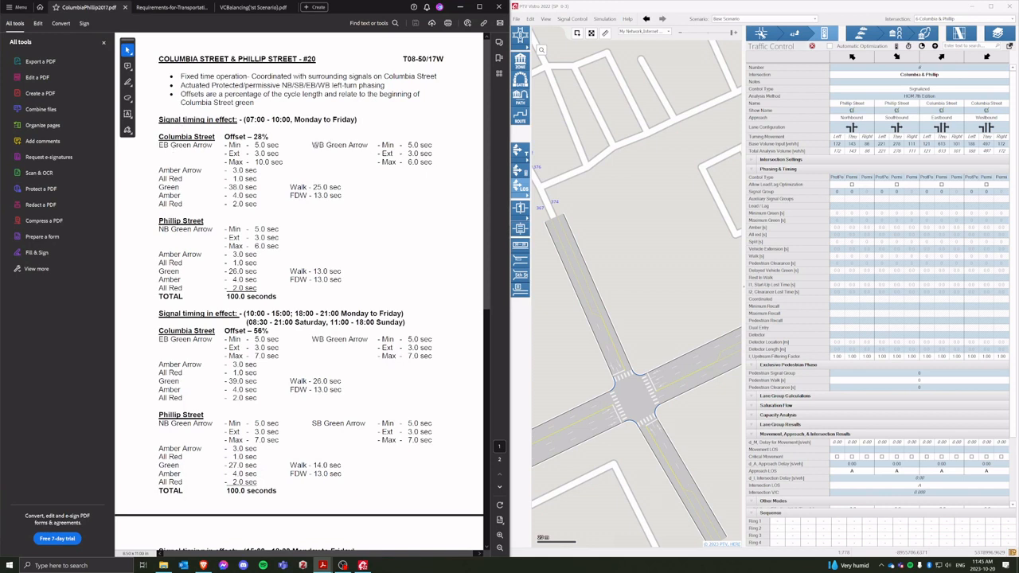
drag(313, 145, 367, 146)
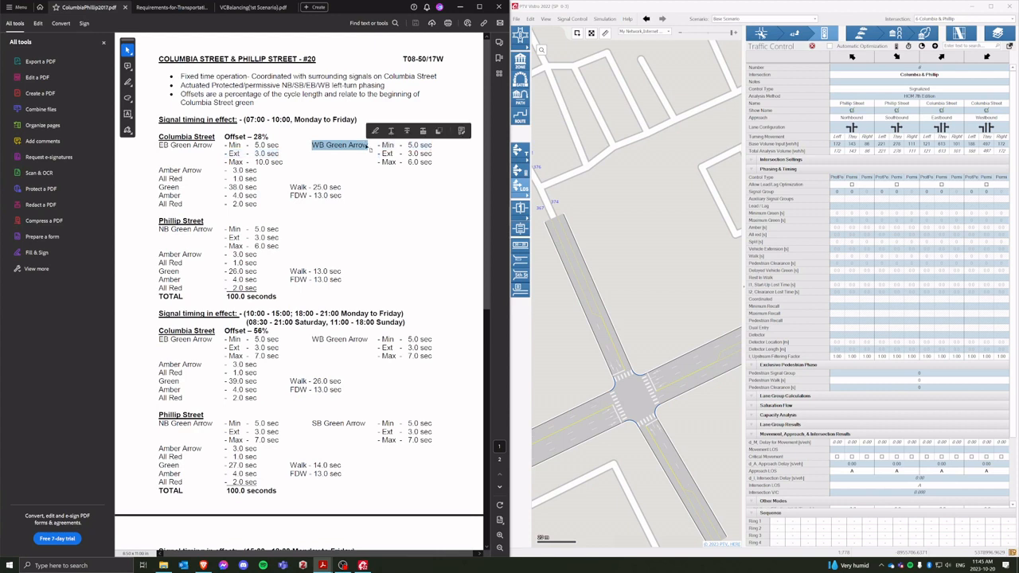
click(330, 151)
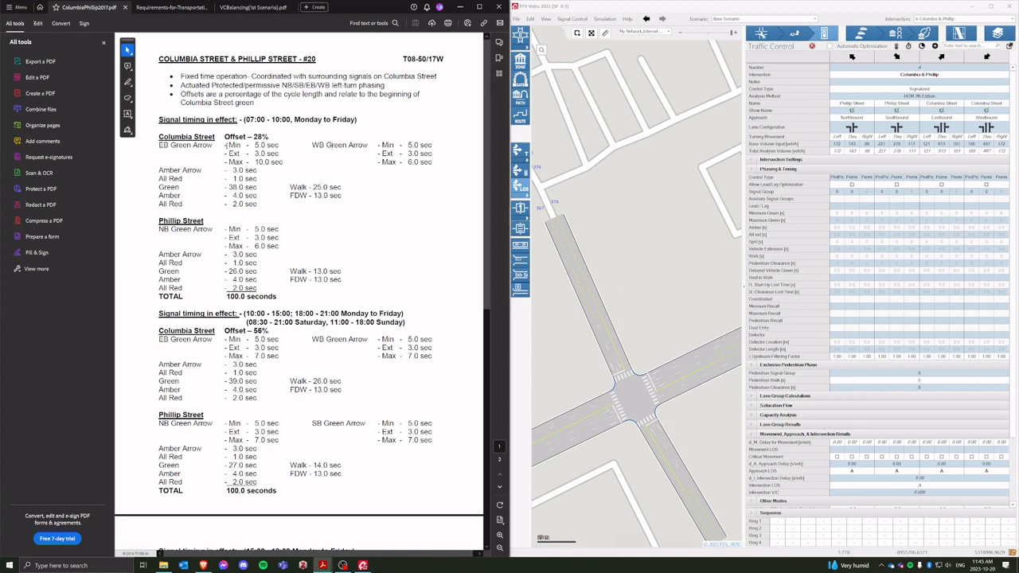
drag(160, 145, 213, 147)
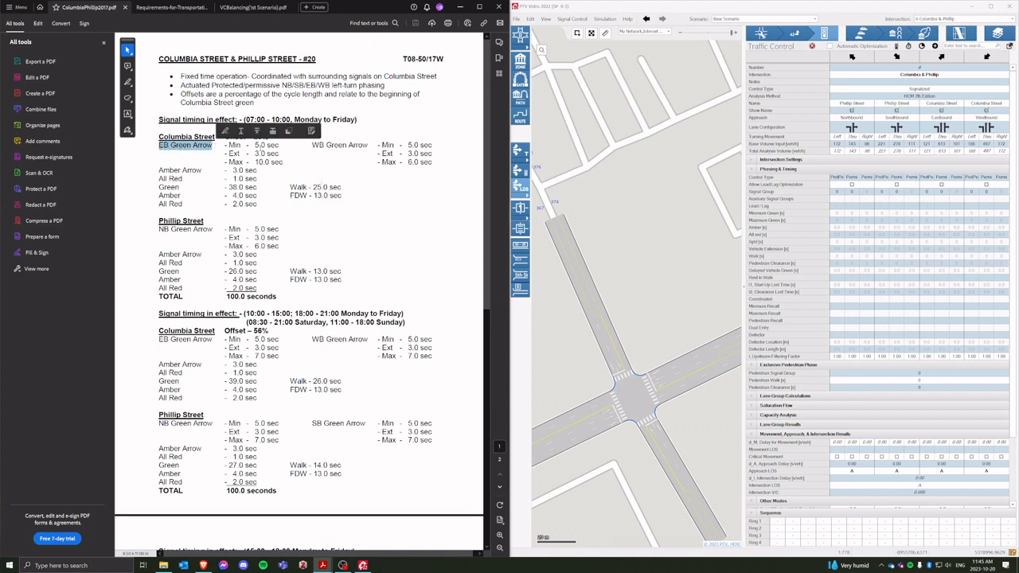
click(311, 145)
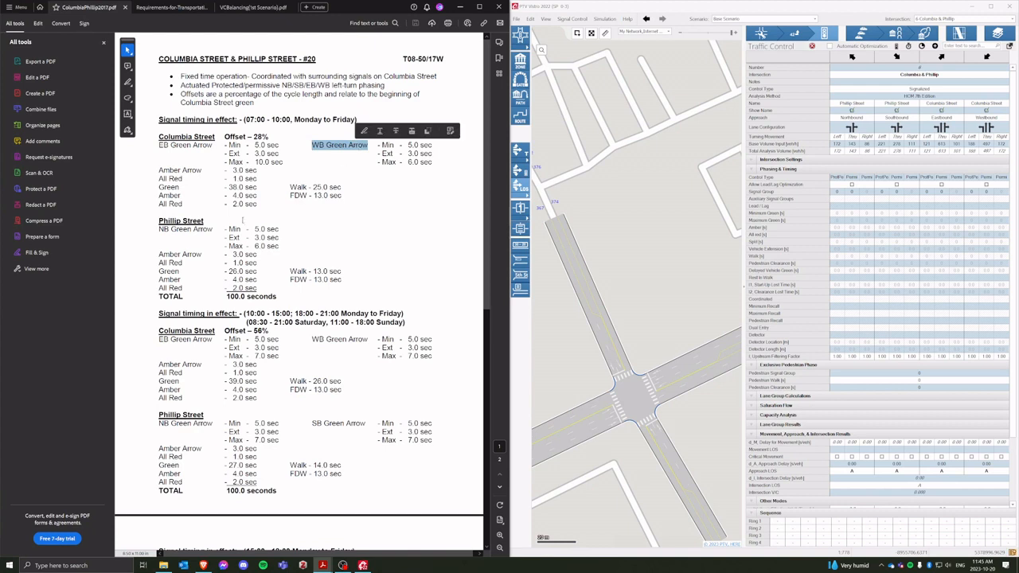
drag(158, 229, 213, 229)
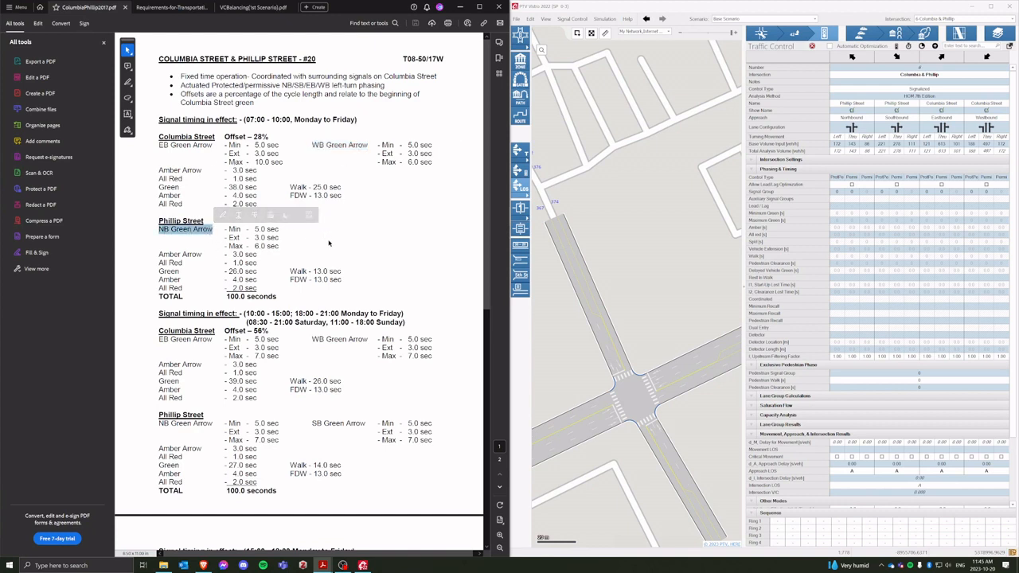
click(274, 239)
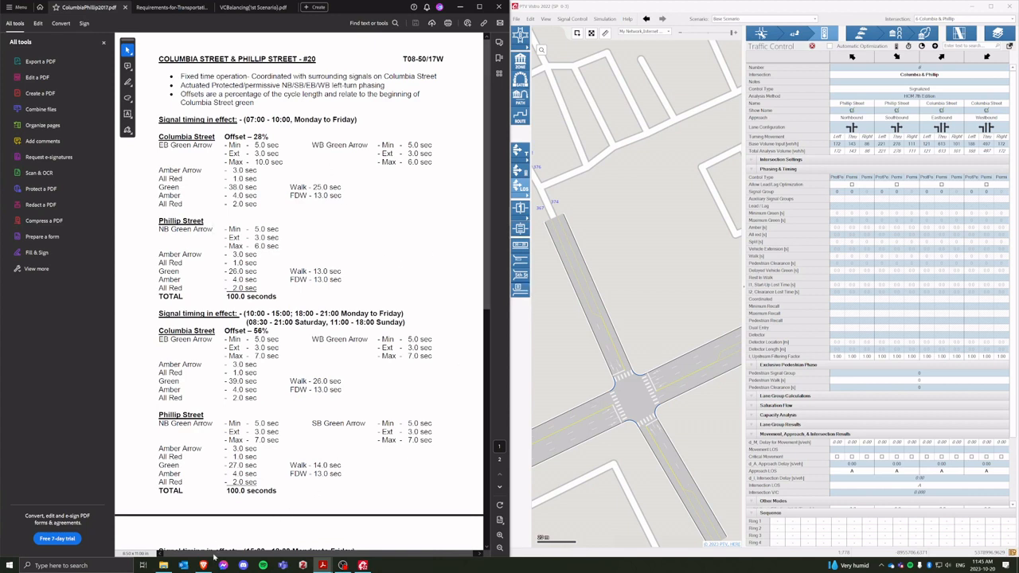
Keep the northbound and westbound left turns in PTV Vistro as protected/permissive and set the southbound left turn's control type to permissive
mouse_move(211, 561)
click(839, 178)
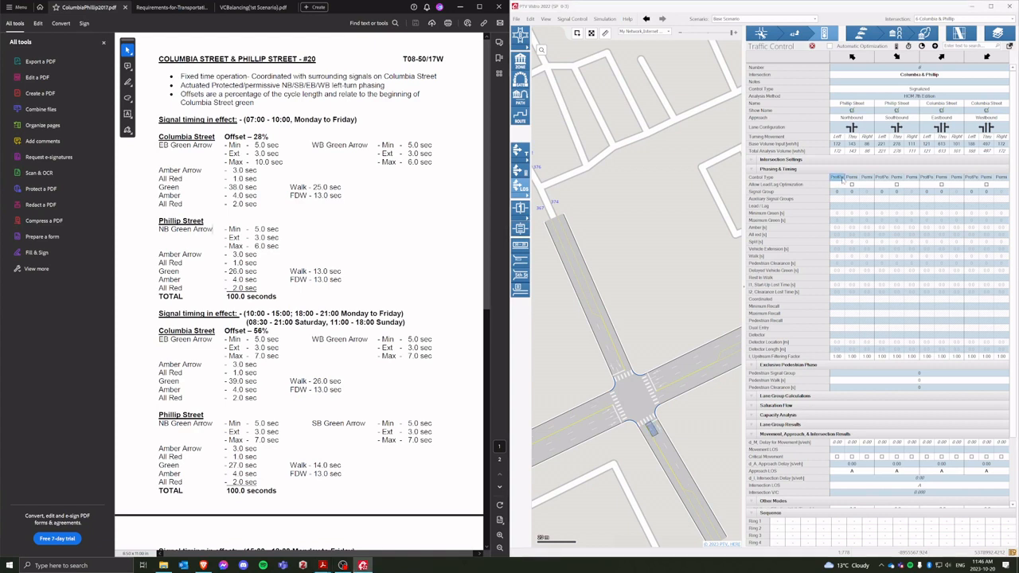
click(841, 179)
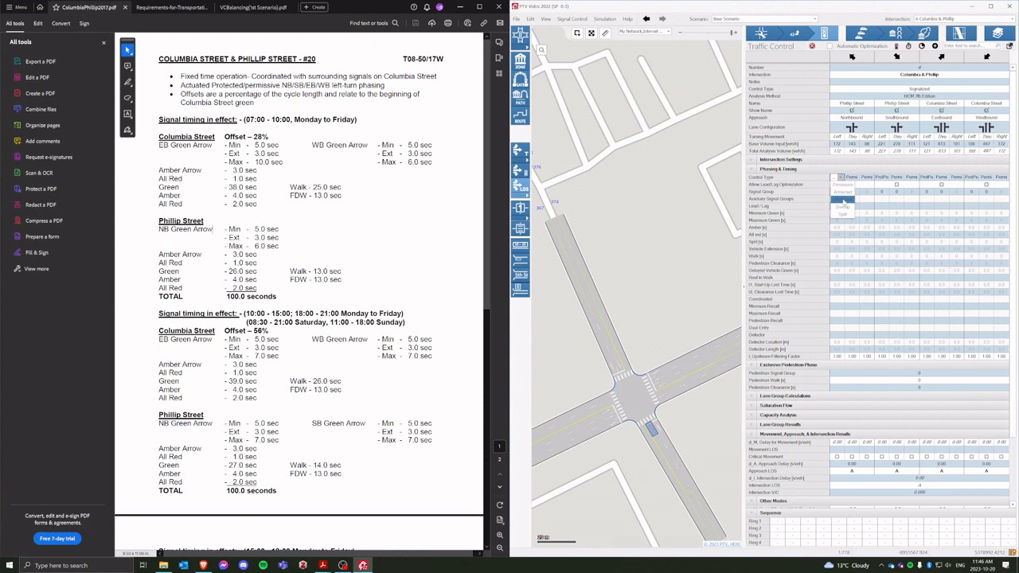
click(841, 200)
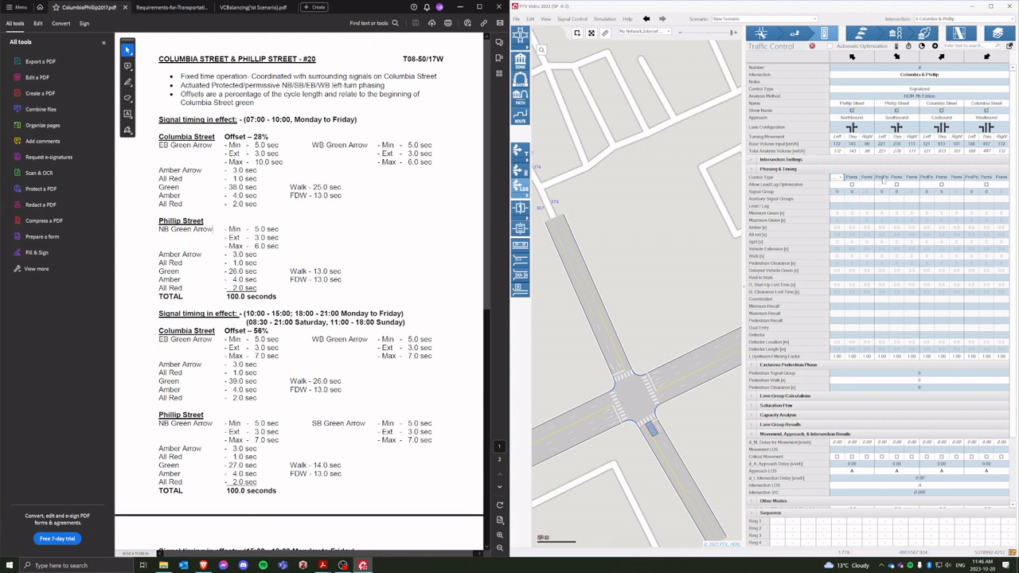
click(885, 179)
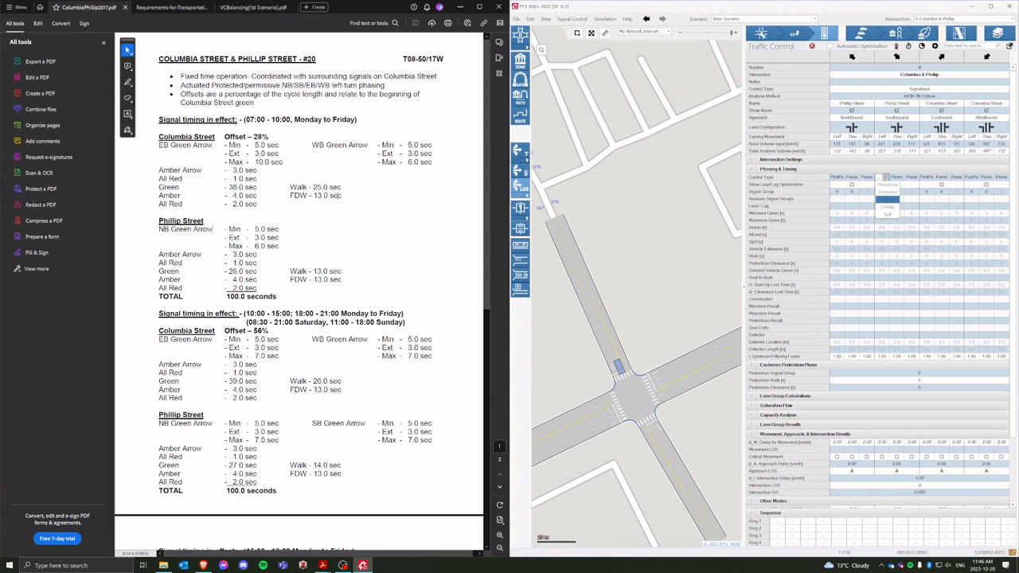
click(896, 192)
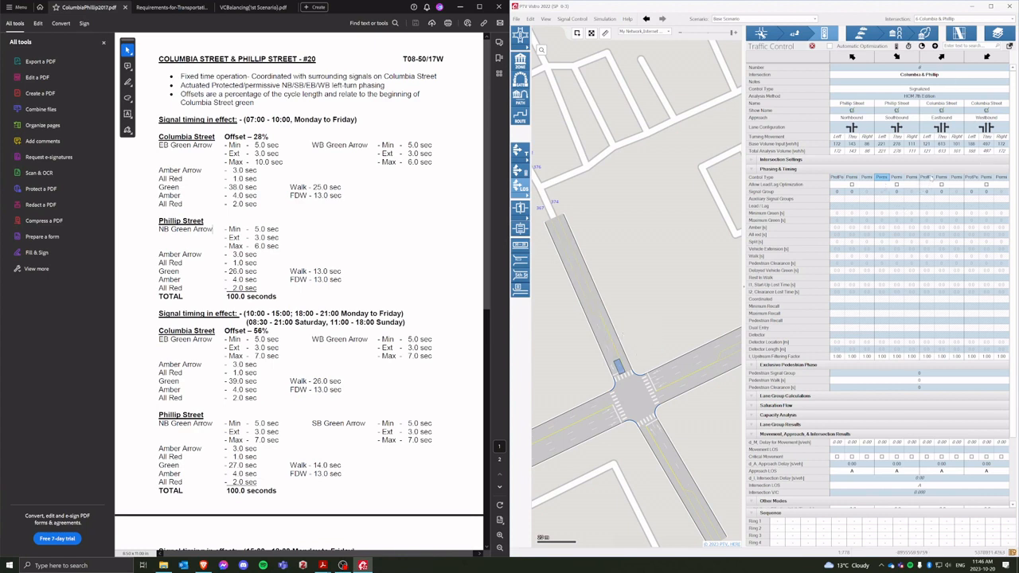
click(972, 176)
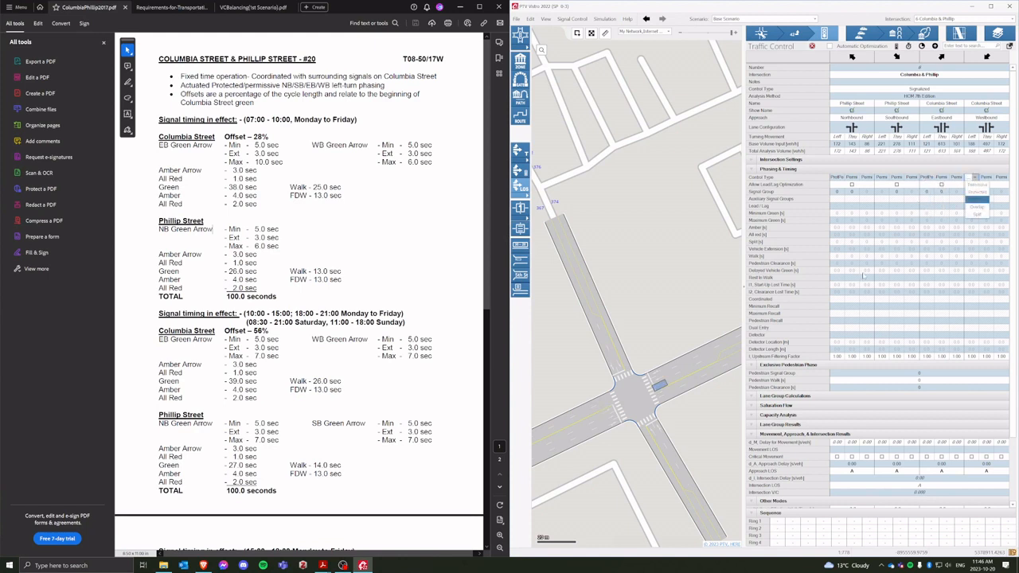
Switch to the Brave browser and bring up the FHWA signal phasing page with the standard NEMA ring-and-barrier structure
click(840, 193)
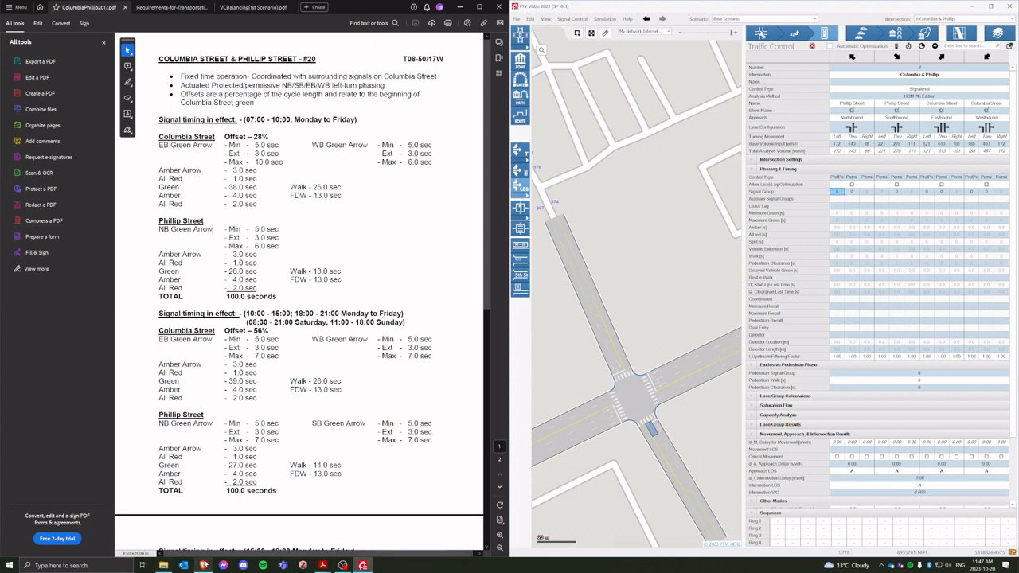
mouse_move(203, 565)
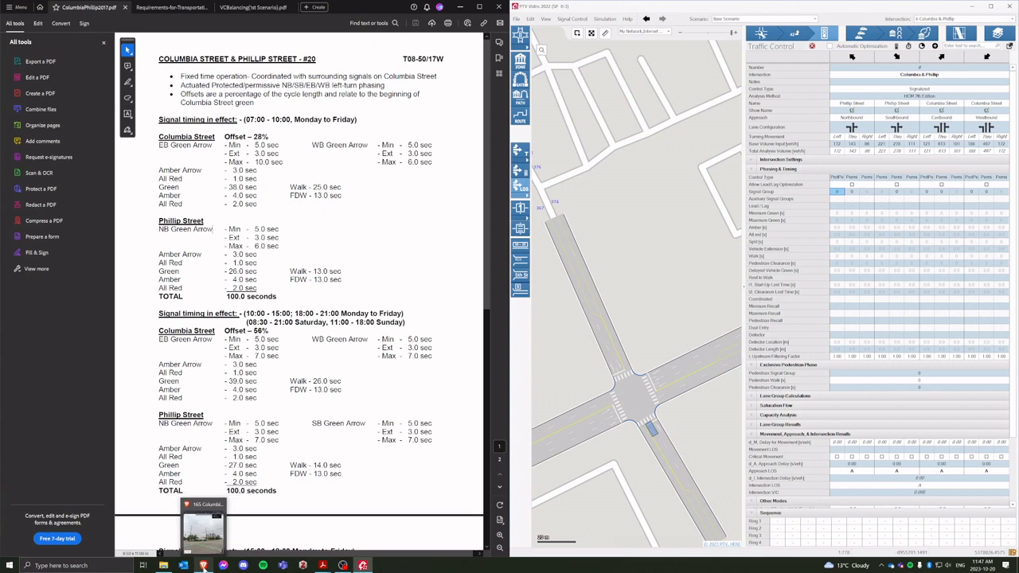
click(204, 527)
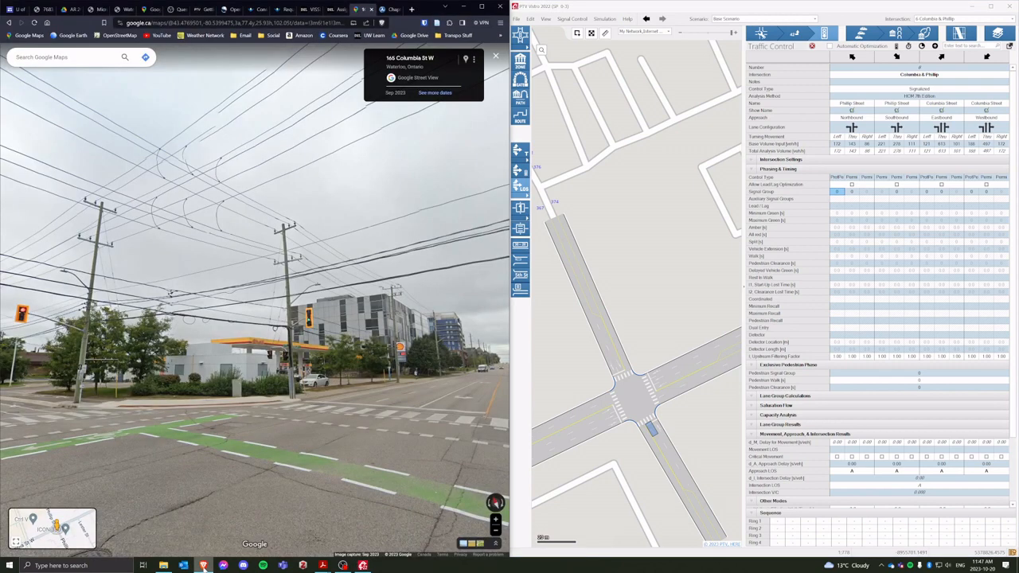
click(385, 8)
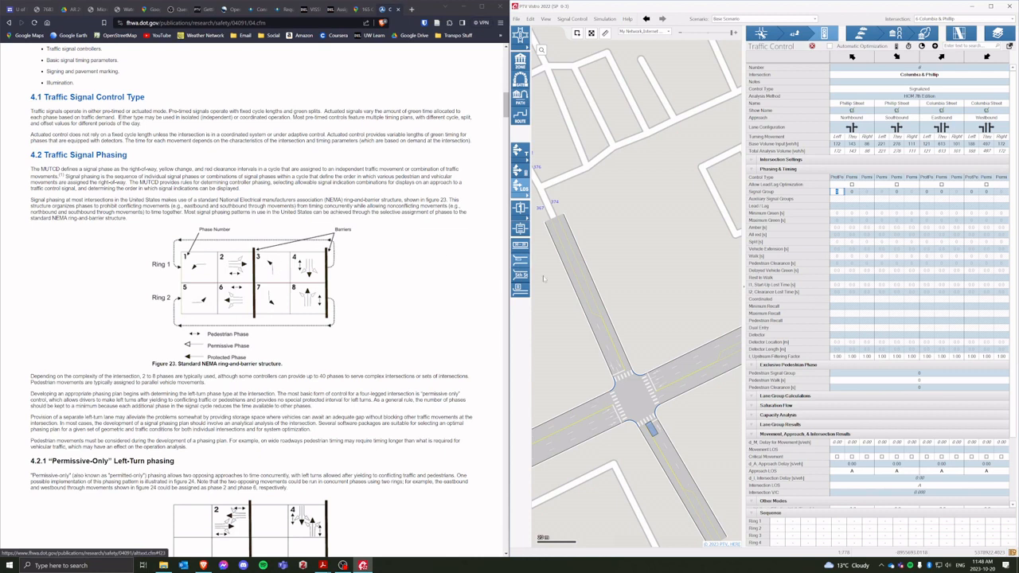
Assign signal groups 3 and 8 to the northbound left and through movements, and 4 to the southbound through movement in Vistro
click(852, 192)
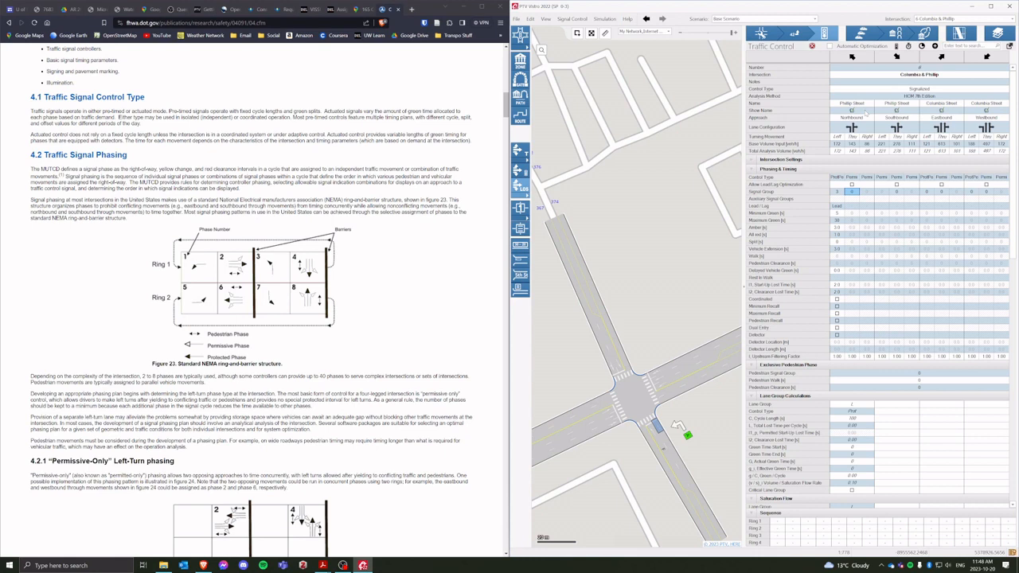
text(6)
click(896, 193)
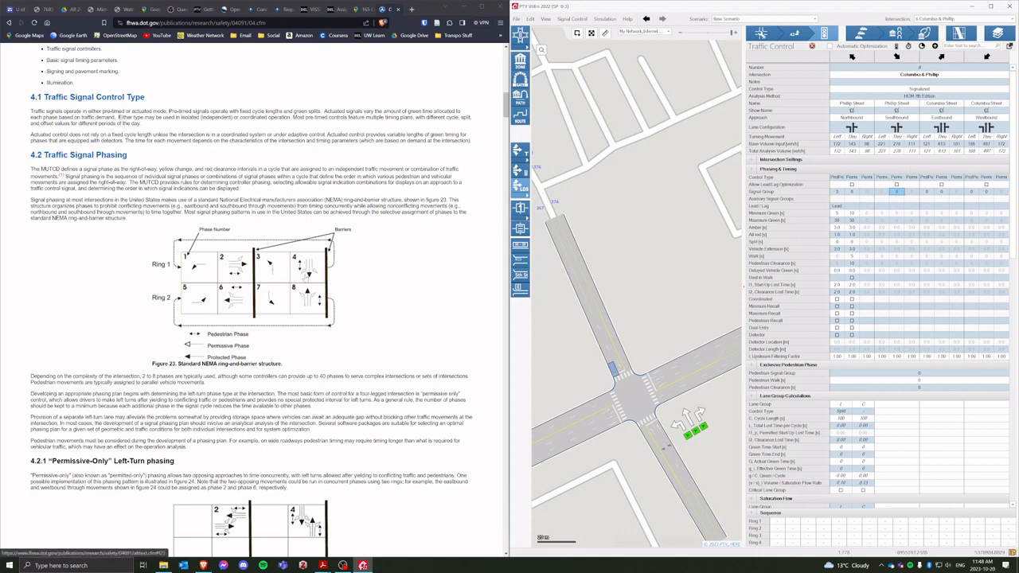
text(4)
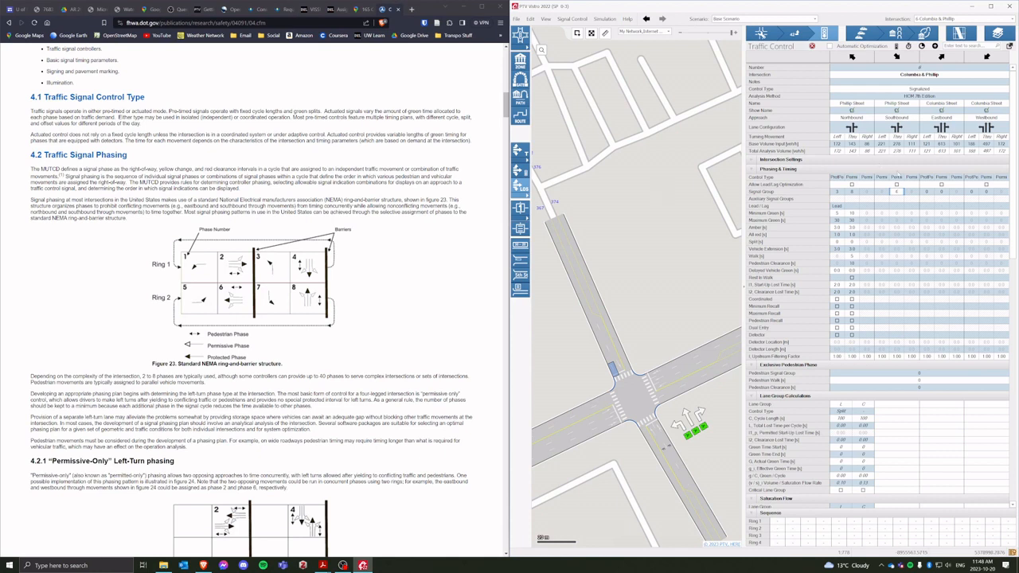
Assign signal groups 5 and 2 to the eastbound left and through movements, and 1 and 6 to the westbound left and through movements
click(927, 193)
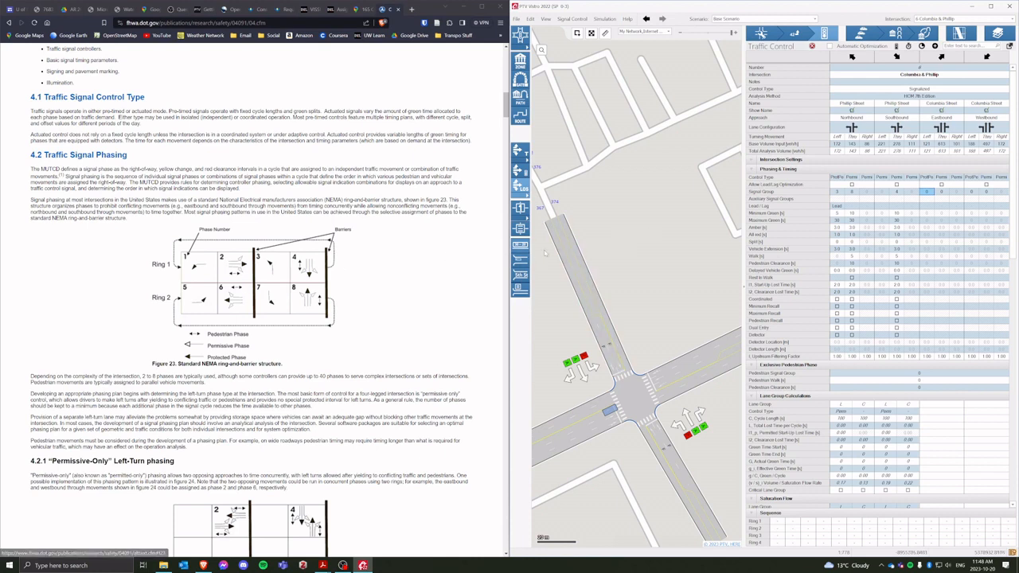
click(945, 192)
text(2)
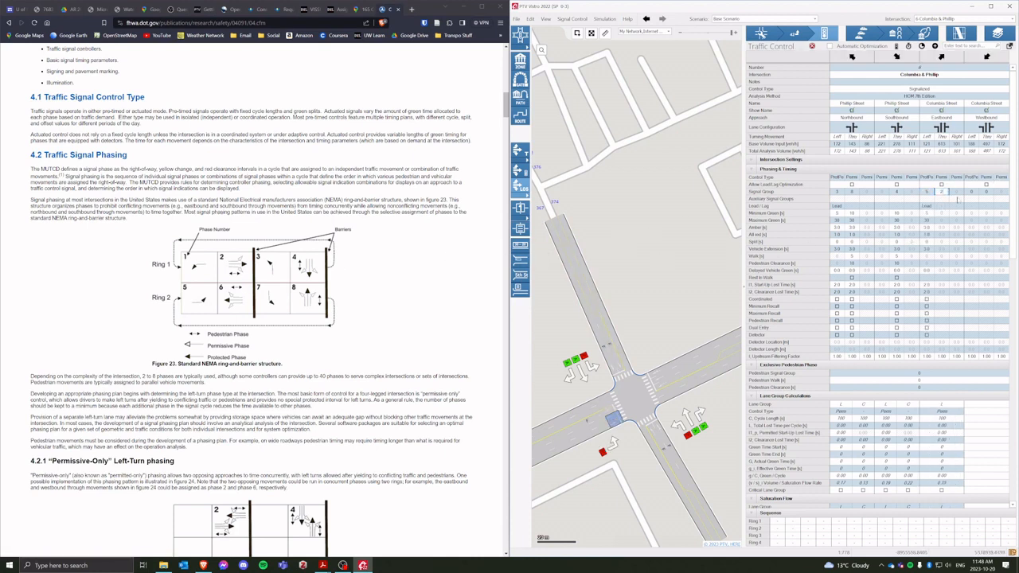
click(971, 196)
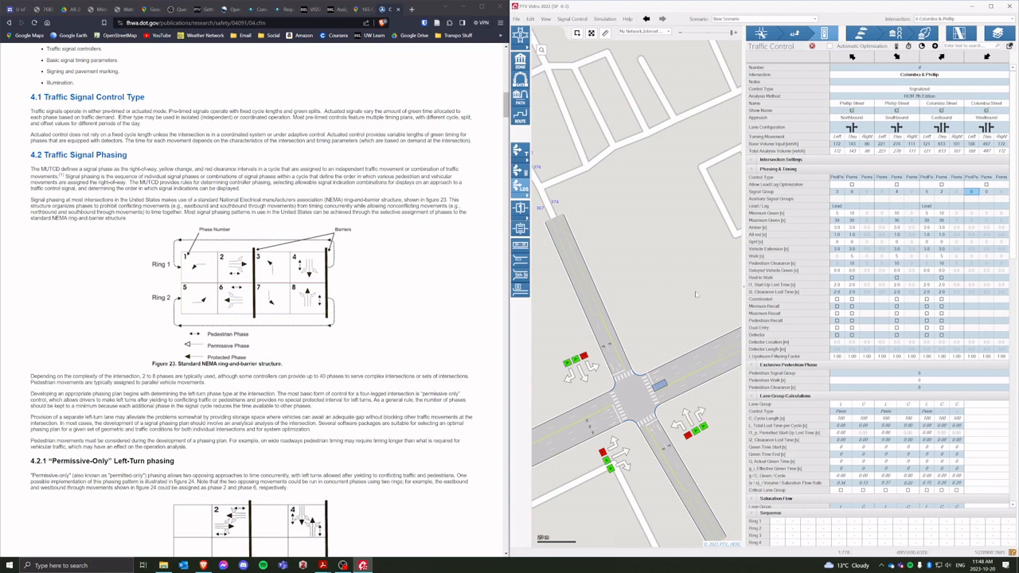
text(1)
click(986, 194)
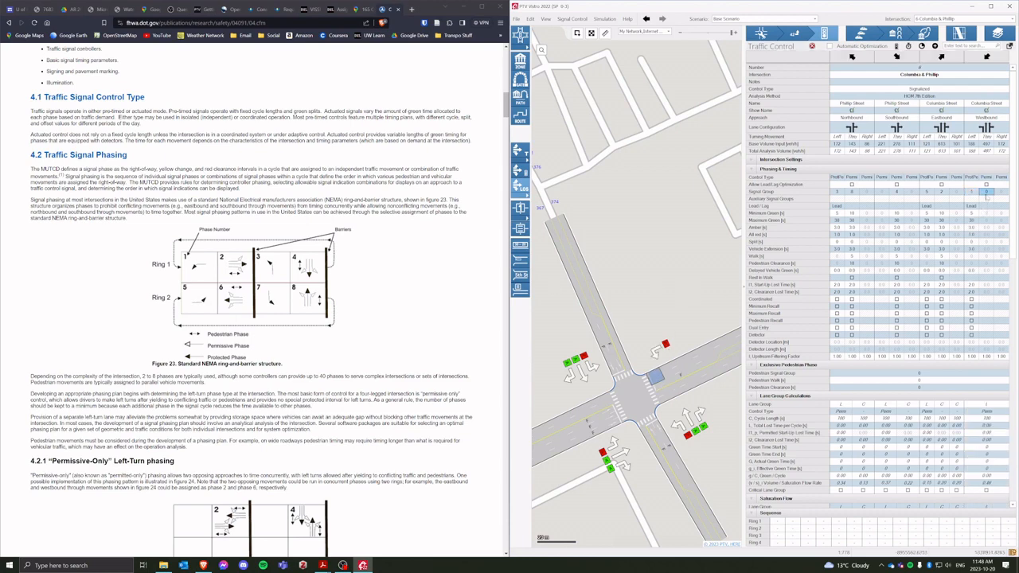
text(6)
click(932, 194)
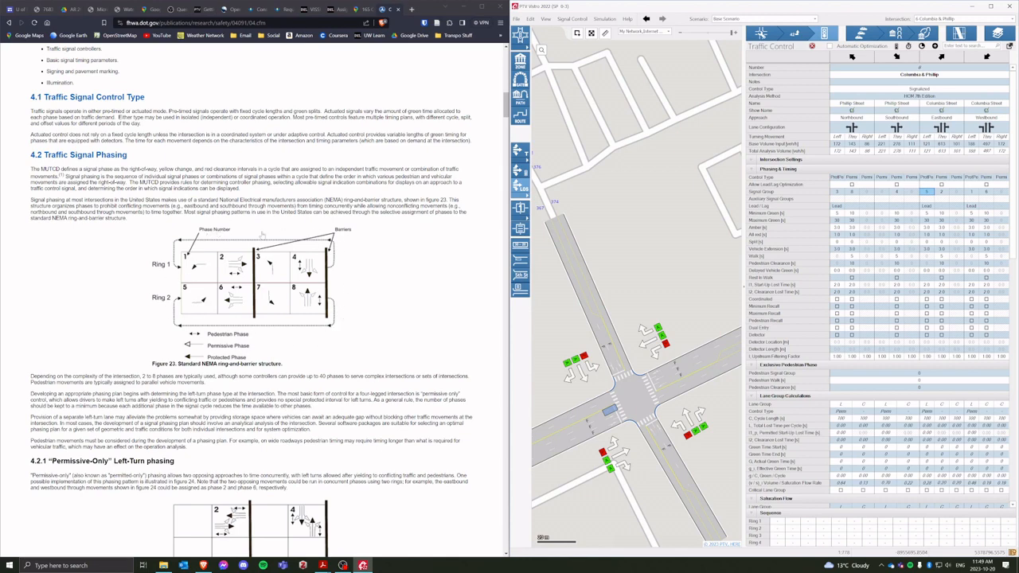
Set the Ring 1 sequence to signal groups 1, 2, 3 and 4
click(777, 522)
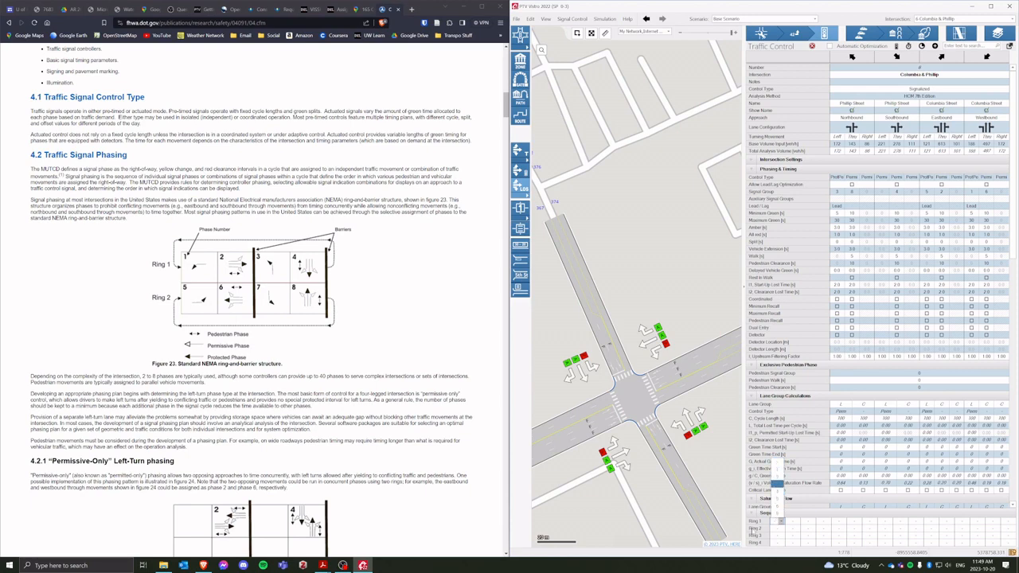
click(783, 475)
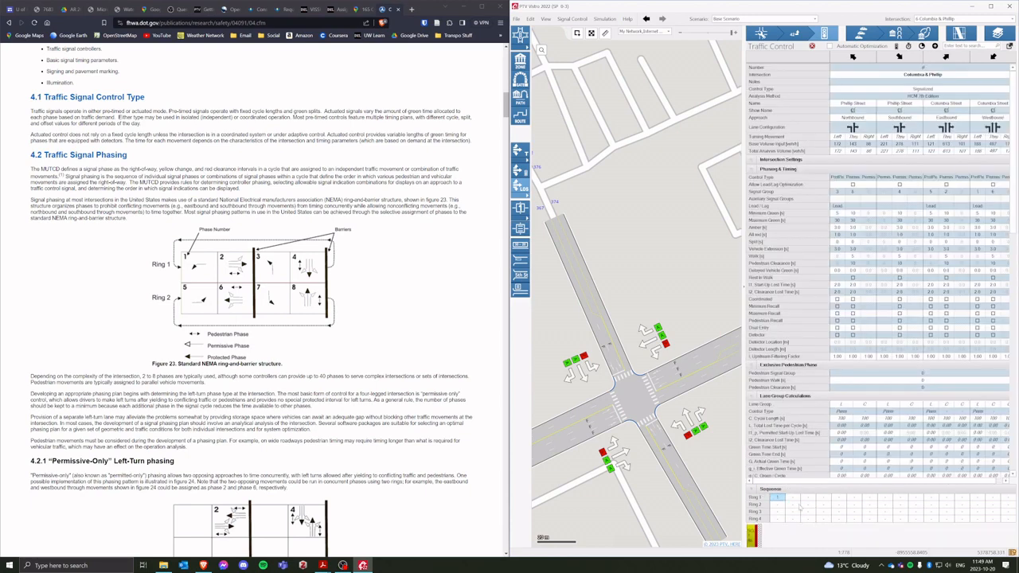
click(793, 504)
click(811, 498)
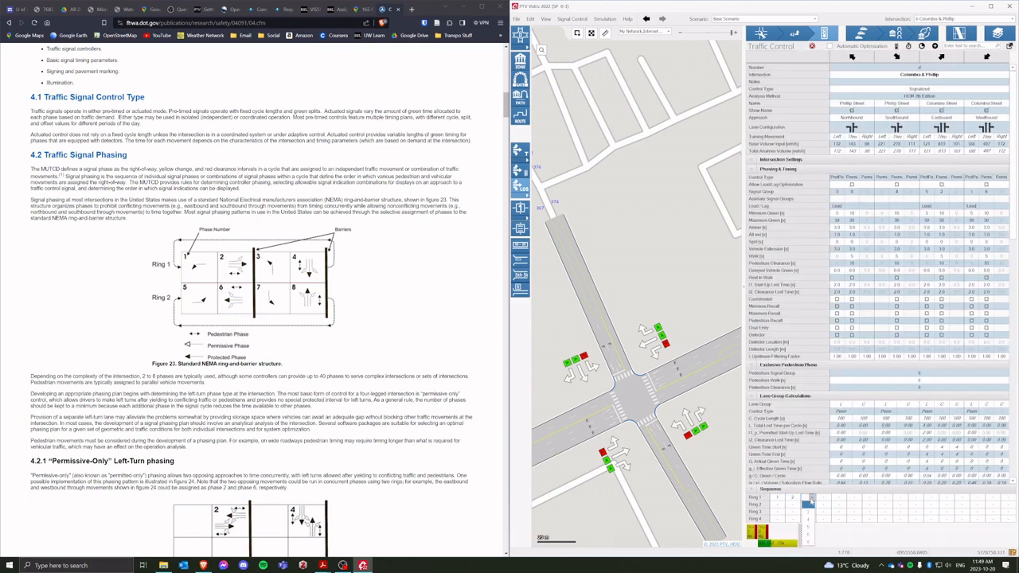
click(810, 513)
click(827, 498)
click(825, 512)
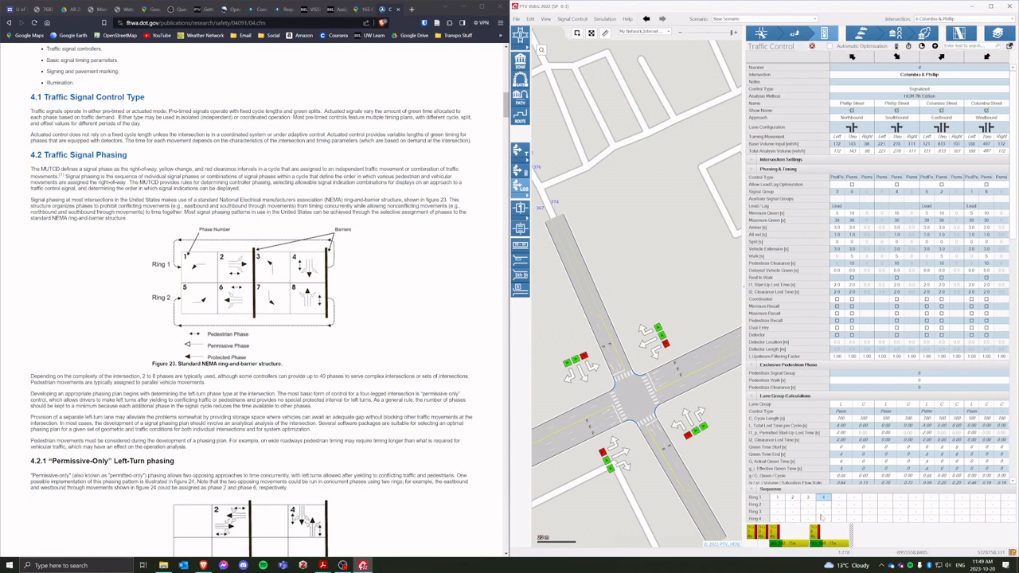
Set the Ring 2 sequence to signal groups 5 and 6, with 8 in the fourth position and the third left empty
click(779, 506)
click(779, 506)
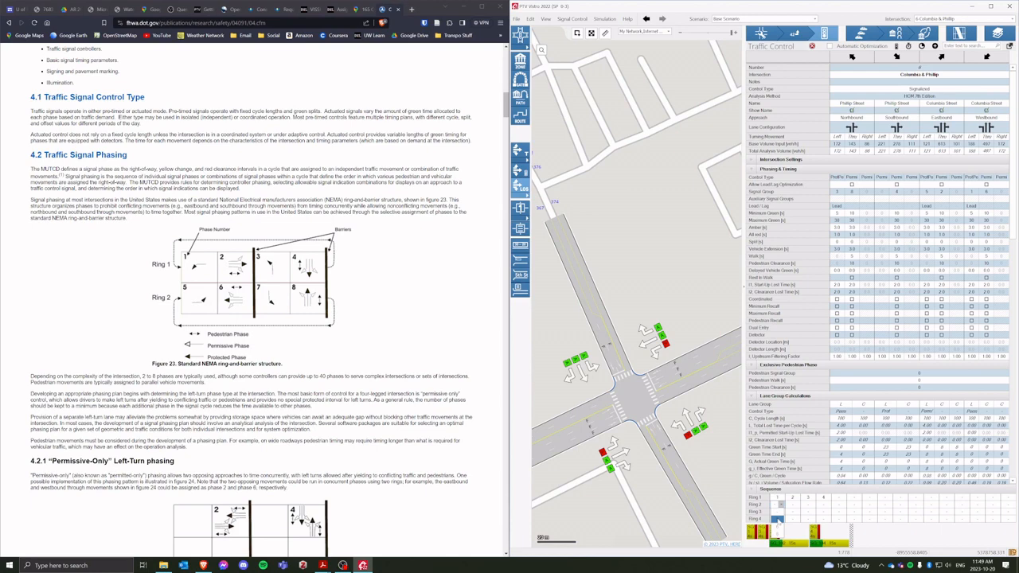
click(779, 519)
click(795, 481)
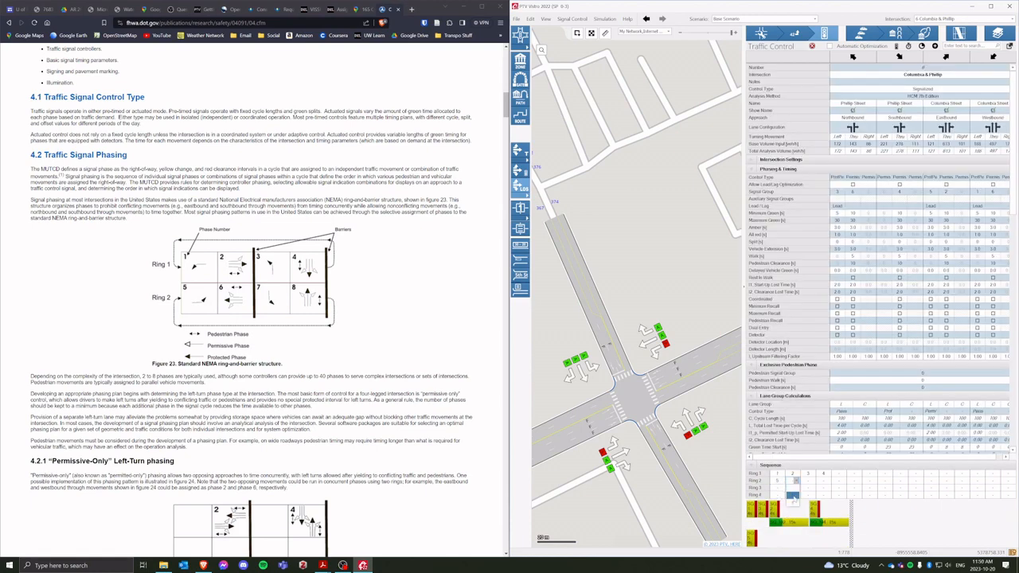
click(793, 496)
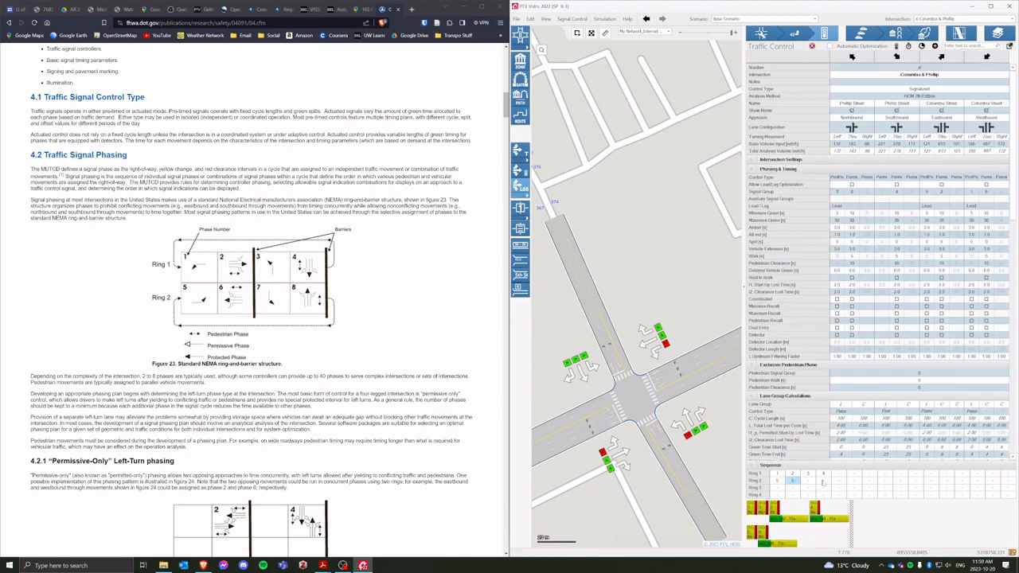
click(824, 481)
click(824, 487)
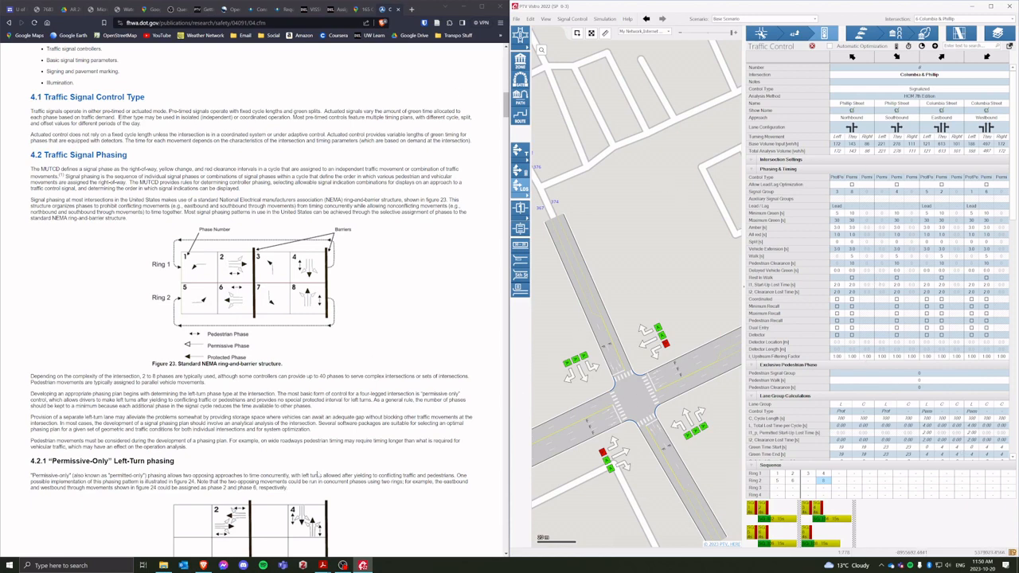
Bring up the ColumbiaPhillip2017 PDF, set the northbound left maximum green to 6 s, and check its amber, all-red and extension against the sheet
mouse_move(322, 565)
click(292, 535)
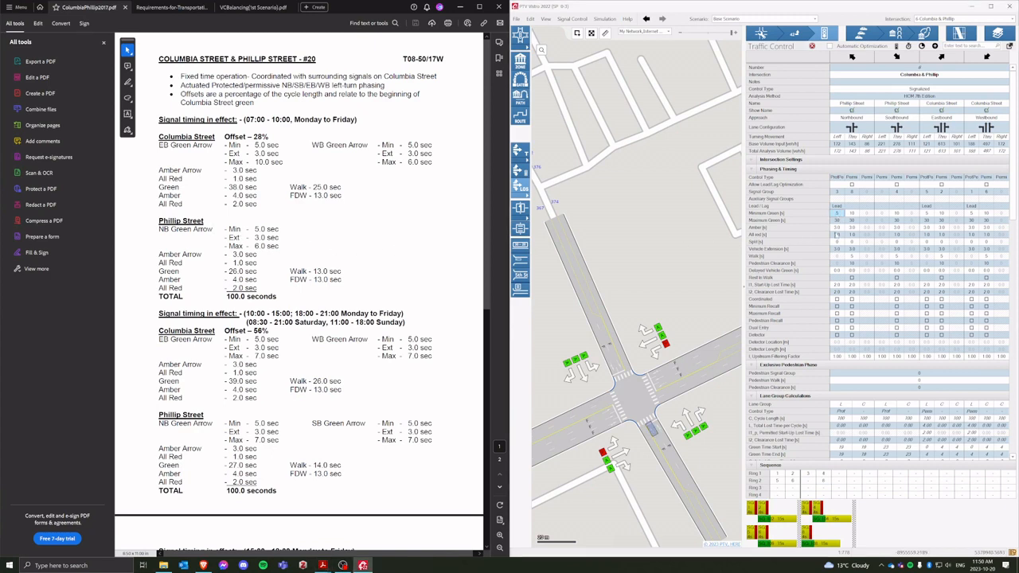
click(838, 222)
text(6)
click(838, 229)
drag(158, 263, 182, 263)
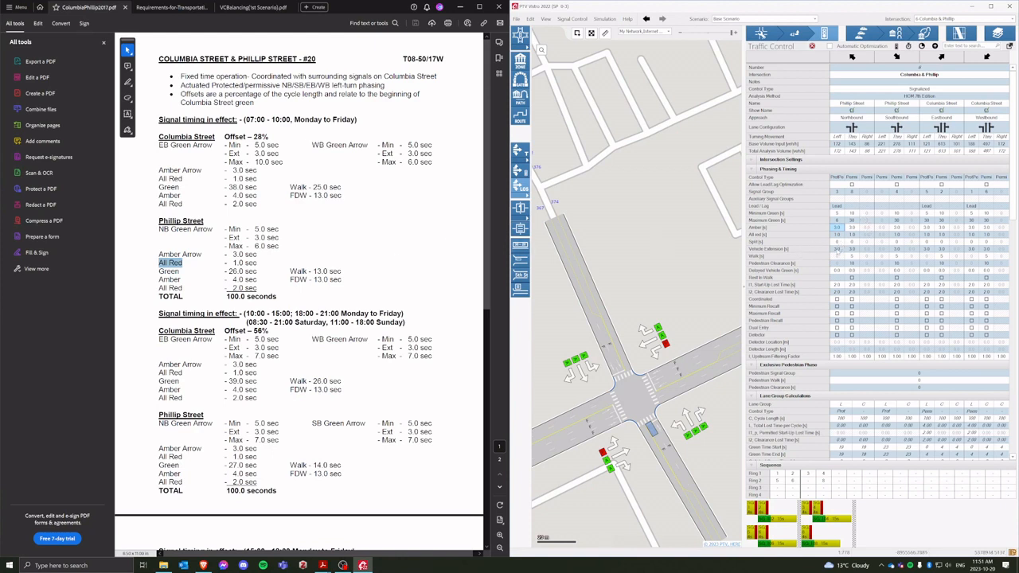
click(836, 249)
drag(255, 239, 280, 238)
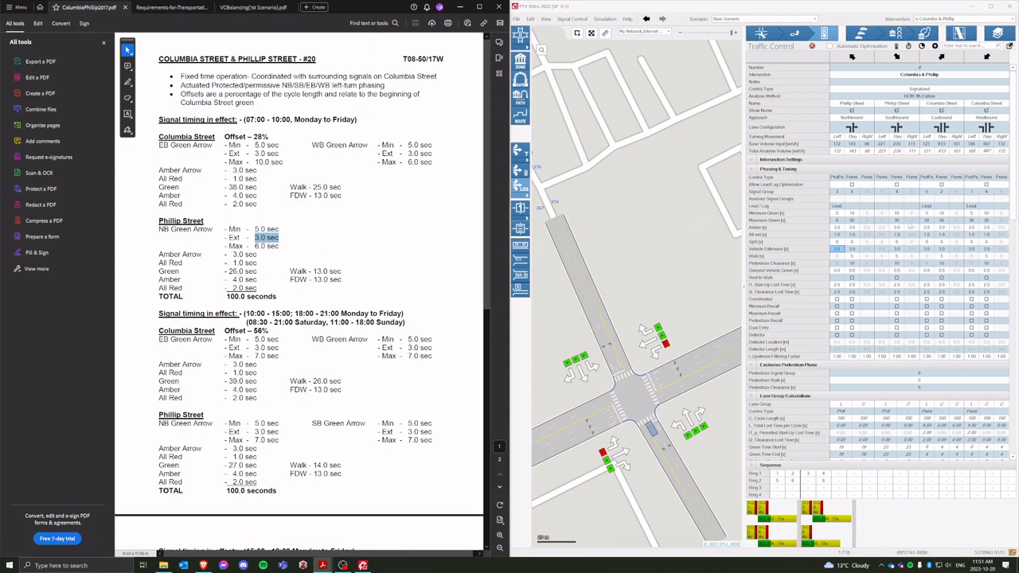
Look up the Phillip Street green time and set the northbound through maximum green to 26 s
click(850, 222)
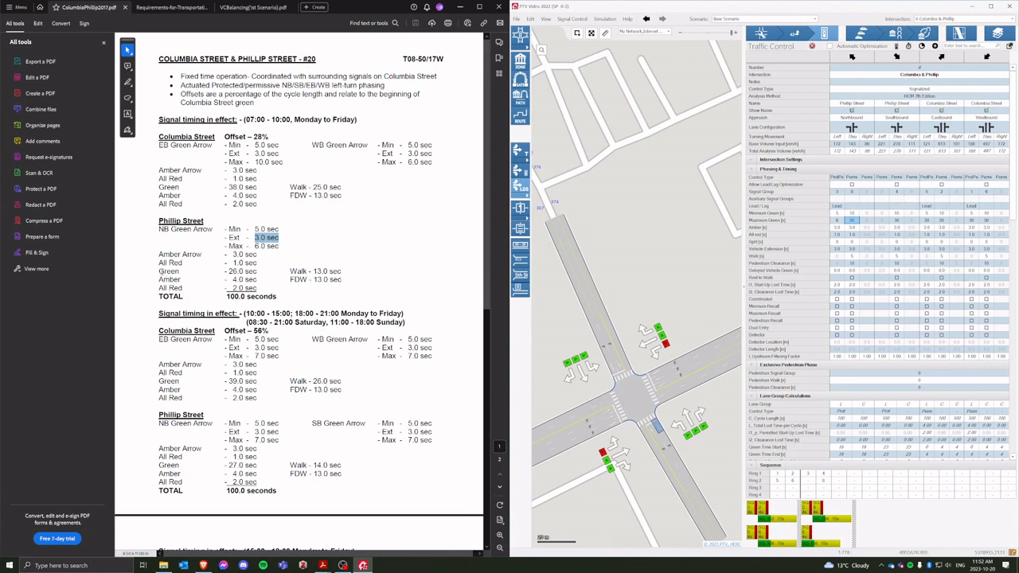
drag(159, 272, 228, 281)
drag(256, 281, 257, 289)
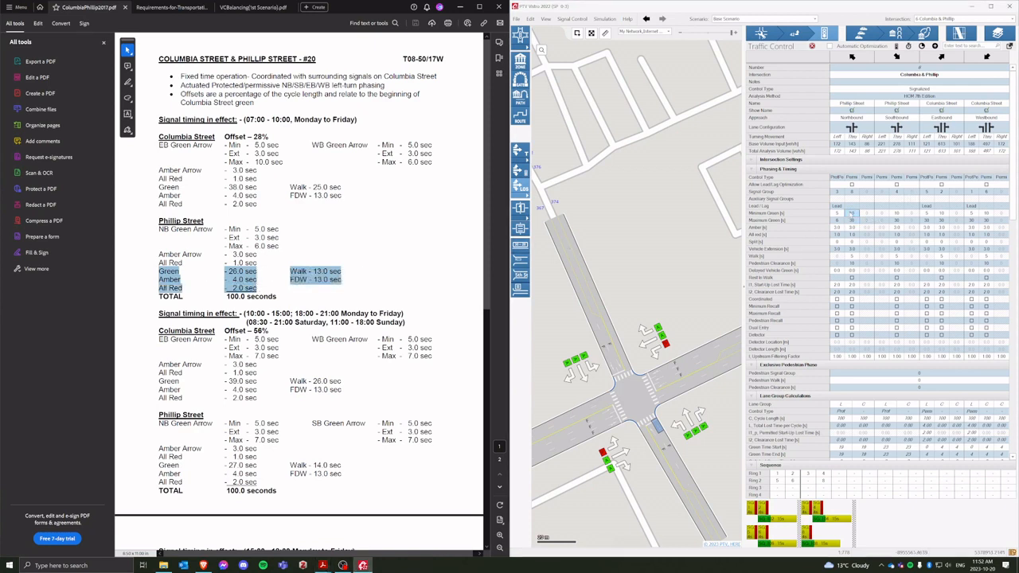
click(851, 221)
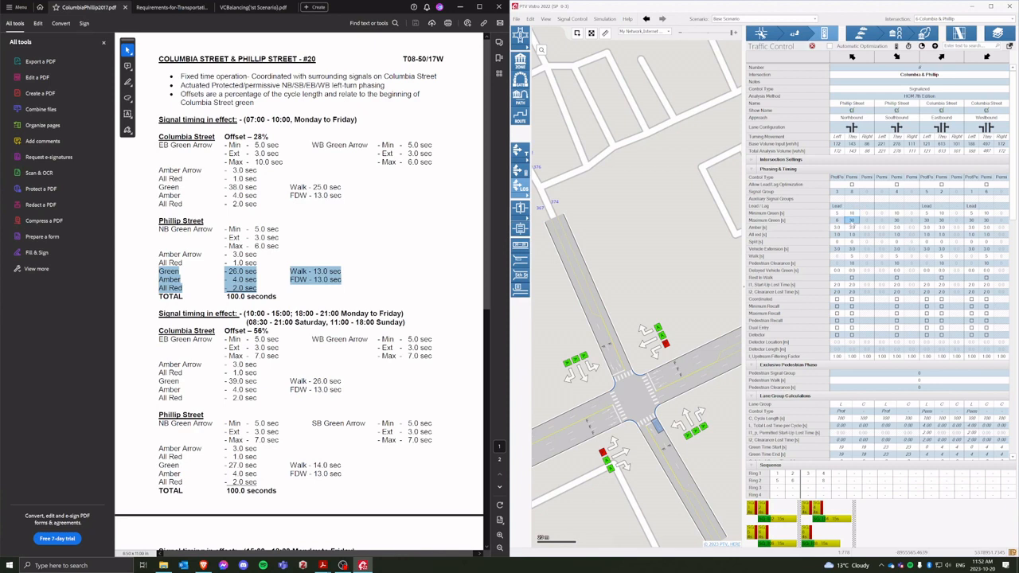
click(253, 279)
click(231, 271)
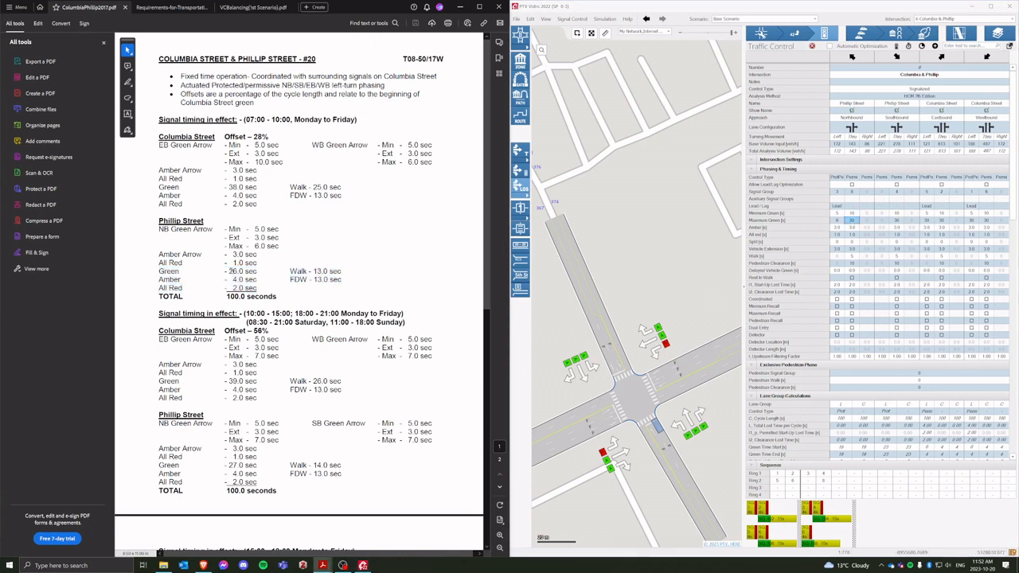
drag(229, 272, 257, 272)
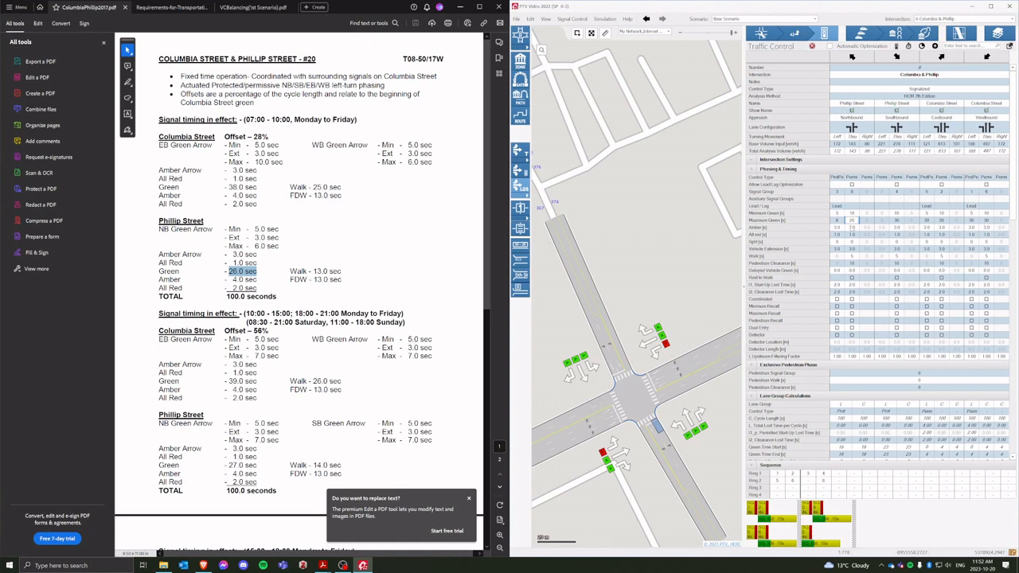
key(Return)
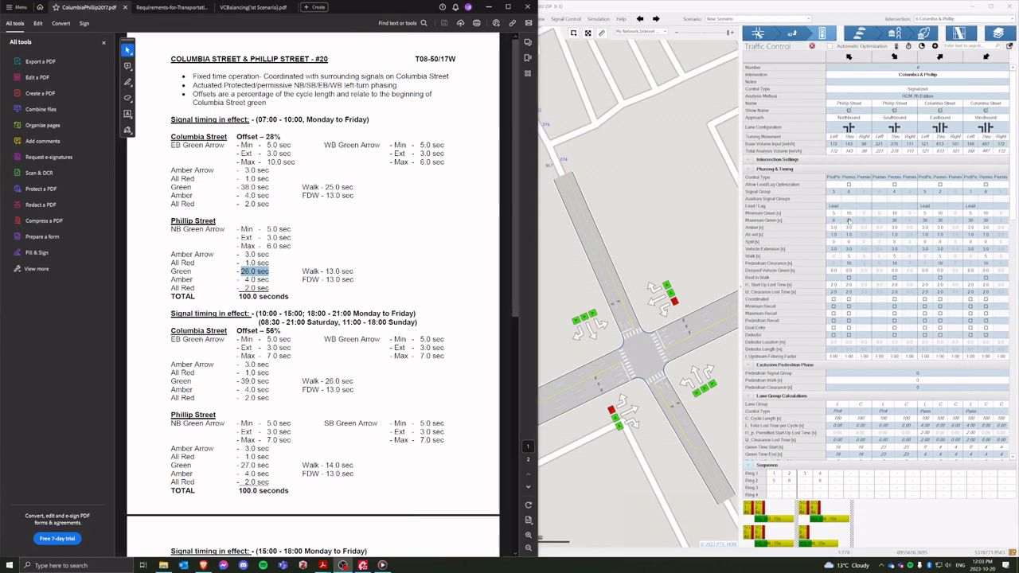
click(848, 221)
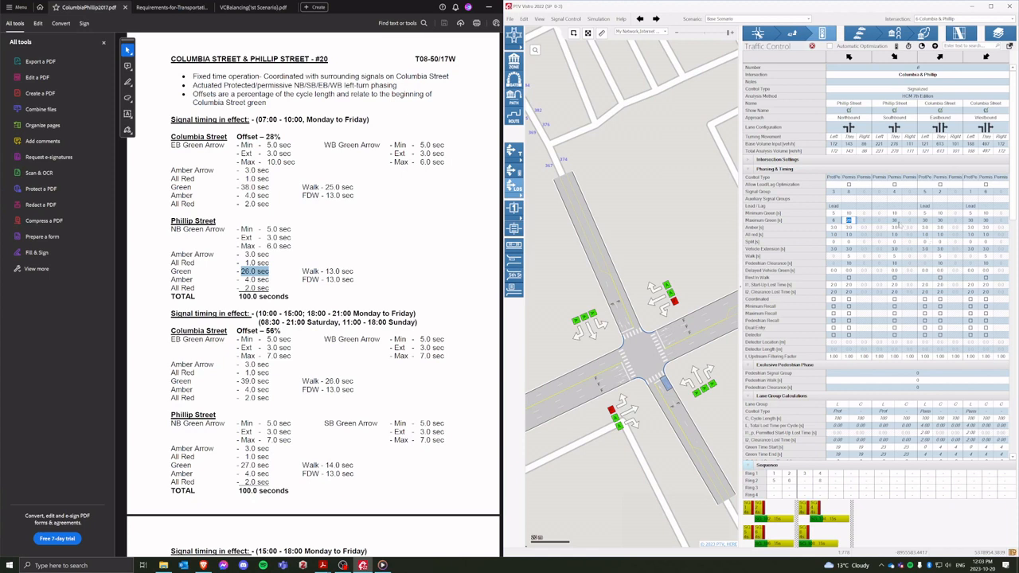
Set the southbound through maximum green to 26 s
click(894, 221)
click(894, 222)
double_click(894, 222)
text(28)
Set the eastbound left-turn maximum green to 10 s
click(924, 222)
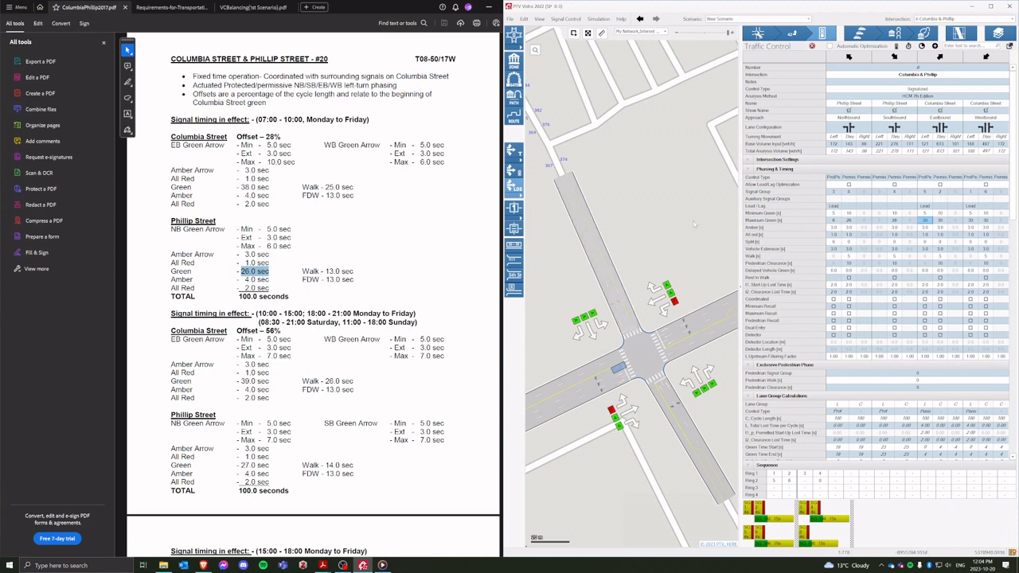
click(925, 214)
click(925, 221)
text(10)
click(938, 222)
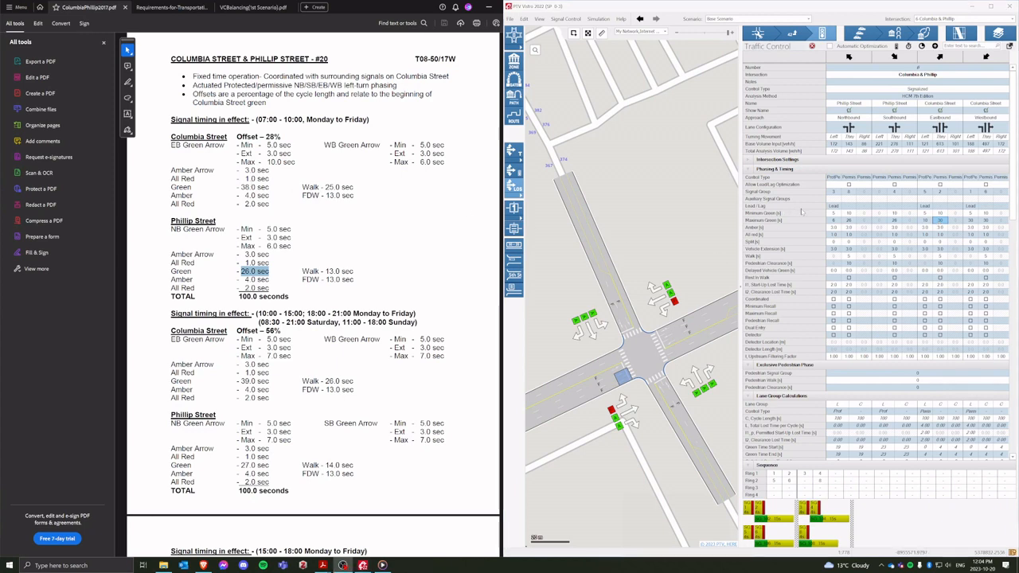
Set the northbound through movement to 4.0 s amber and 2.0 s all red
click(848, 221)
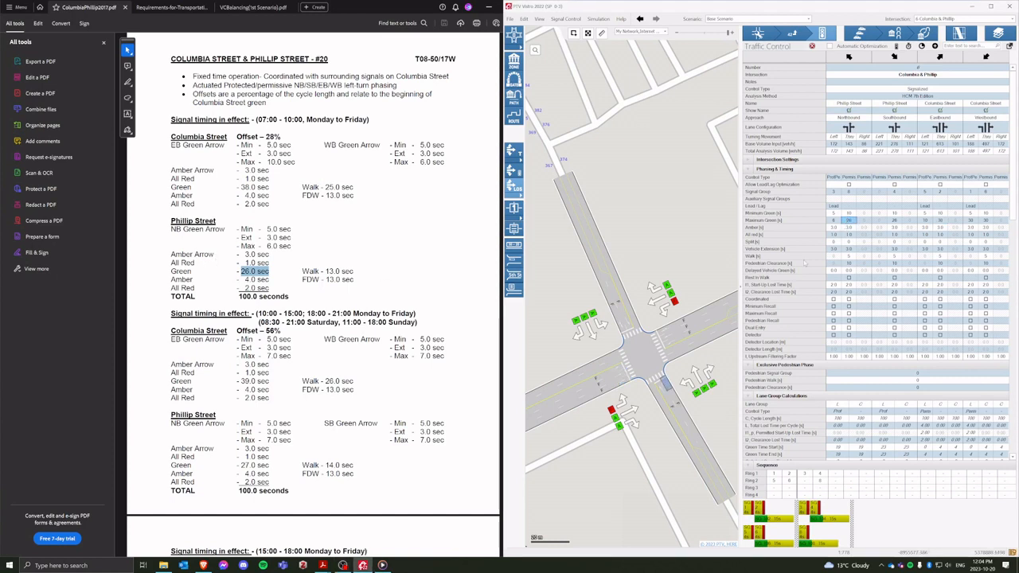
click(849, 228)
text(4.0)
click(848, 235)
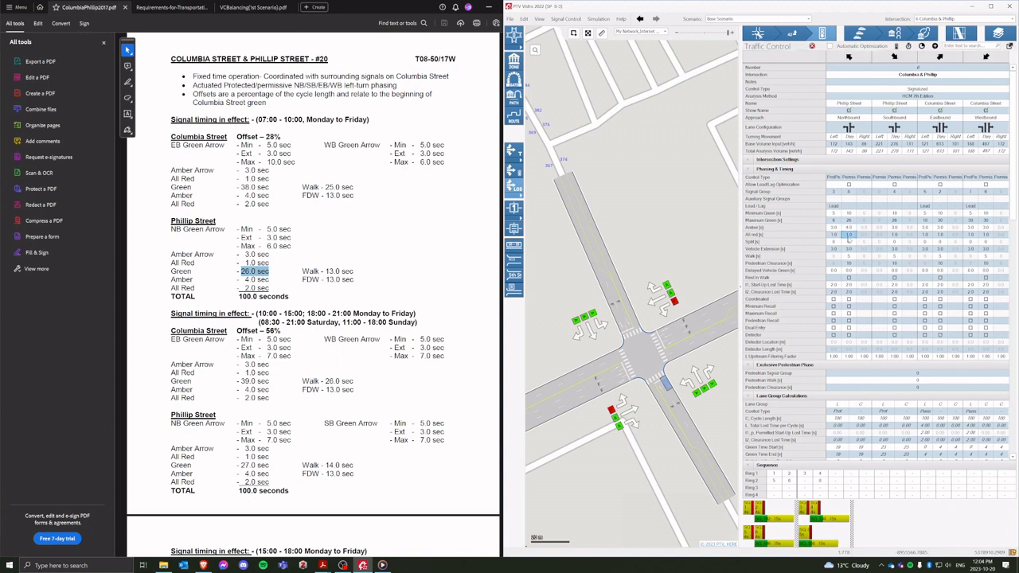
text(2.0)
Set the southbound through movement to 4.0 s amber and 2.0 s all red
click(893, 221)
click(894, 228)
text(4.0)
click(897, 236)
text(2.0)
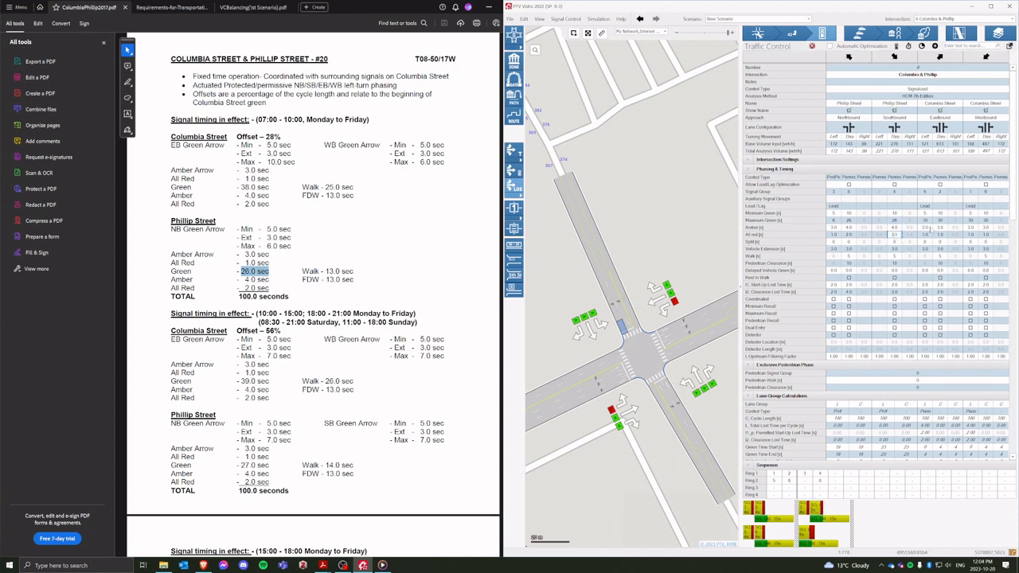
Check the eastbound left-turn minimum green, maximum green, amber and all-red values against the Columbia Street timing sheet
click(924, 213)
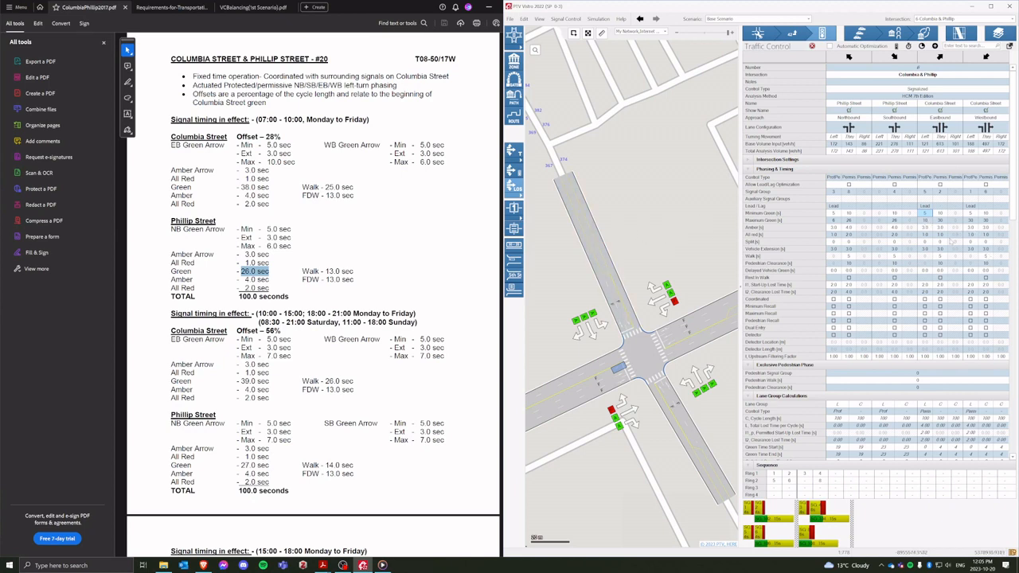
click(924, 221)
double_click(925, 222)
click(926, 228)
click(927, 235)
Set the eastbound through movement to 38 s maximum green, 4 s amber and 2 s all red
click(940, 213)
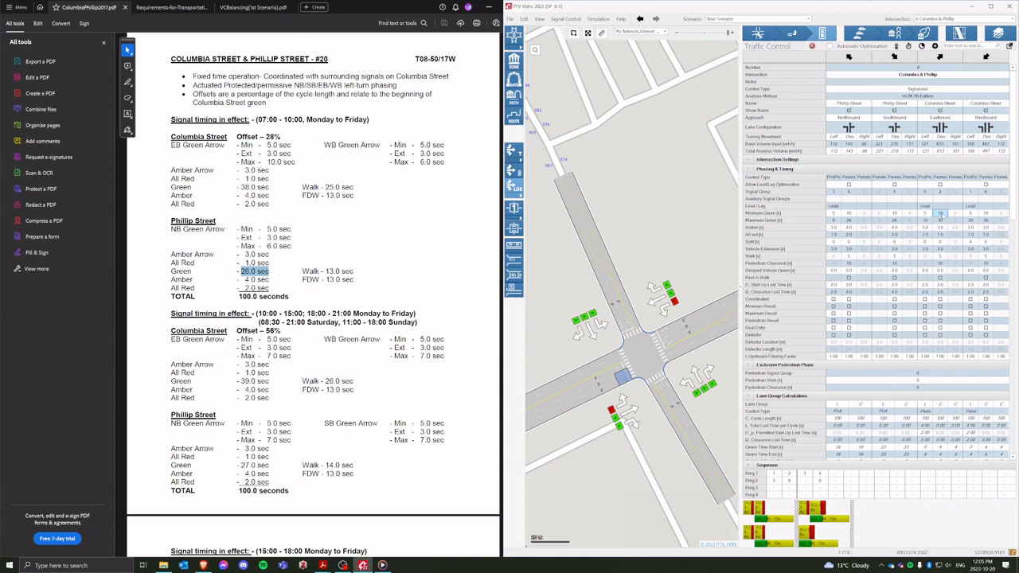
text(3)
key(Return)
click(944, 215)
click(942, 220)
text(38)
key(Return)
click(940, 227)
text(4)
key(Return)
click(943, 236)
text(2)
Set the westbound through movement to 38 s maximum green, 4 s amber and 2 s all red
click(982, 223)
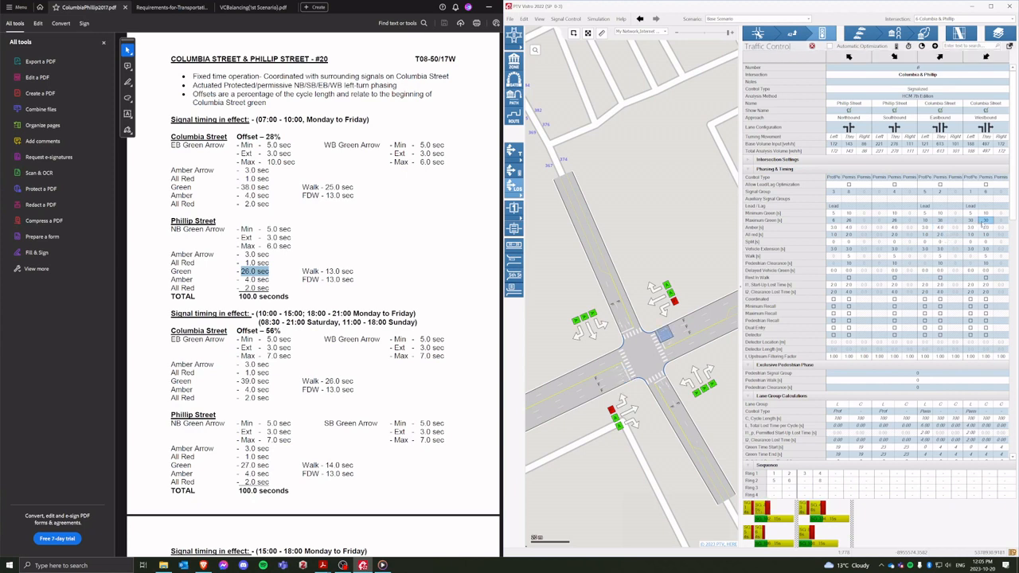
text(38)
click(987, 229)
text(4)
click(985, 236)
text(2)
Look up the WB Green Arrow timing in the PDF and set the westbound left-turn maximum green to 6 s
click(969, 213)
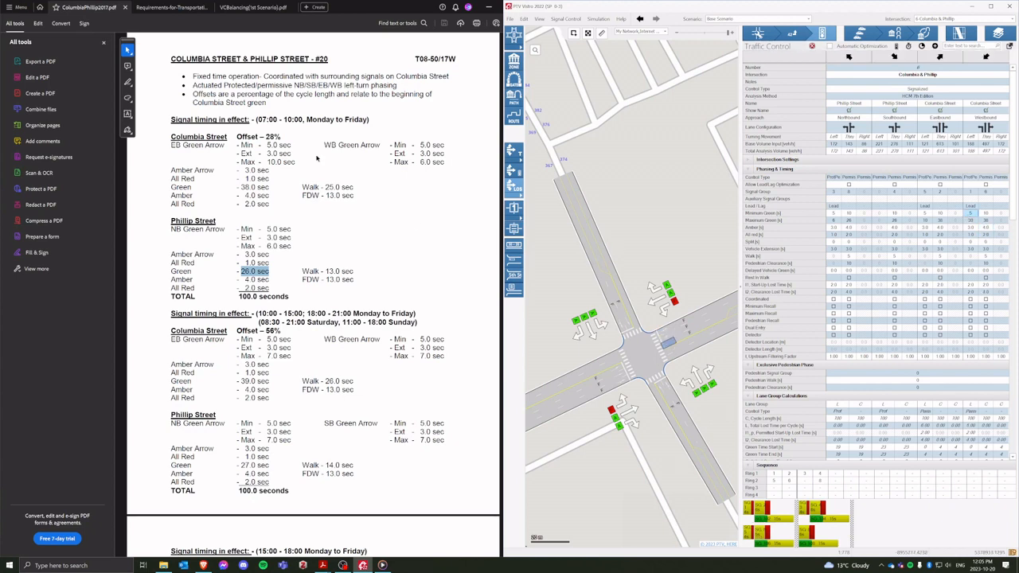
drag(325, 144, 446, 164)
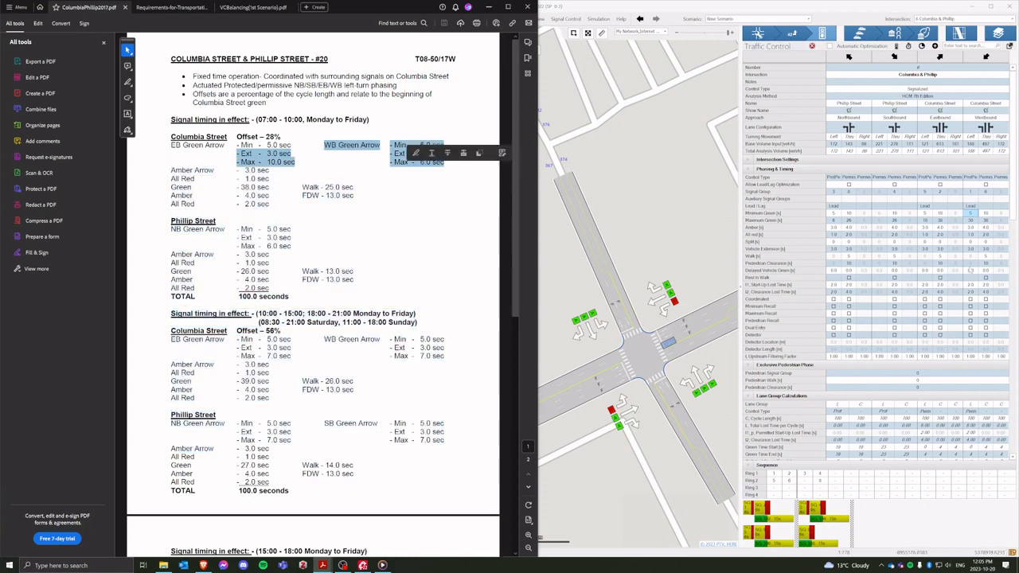
click(379, 144)
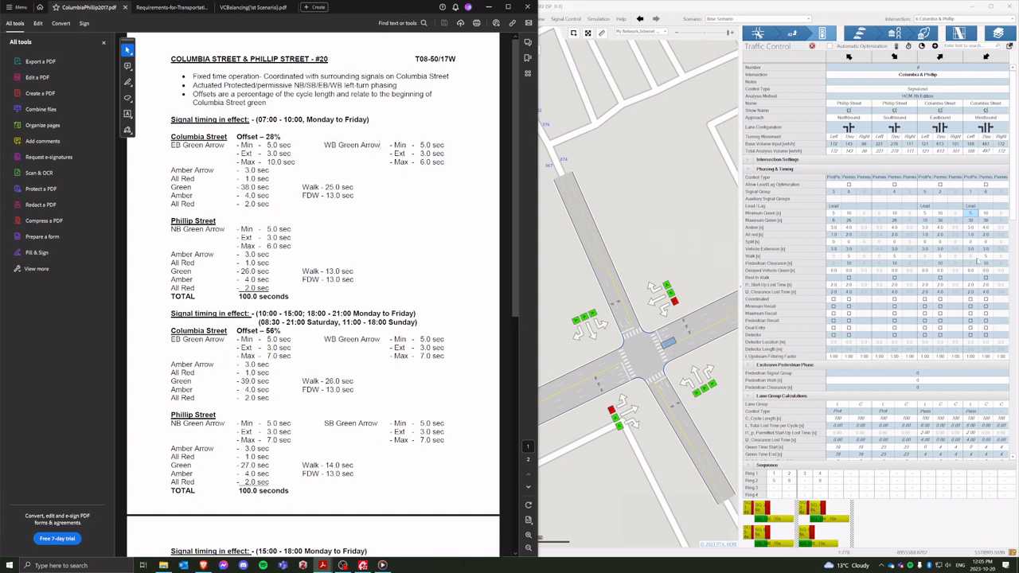
click(970, 213)
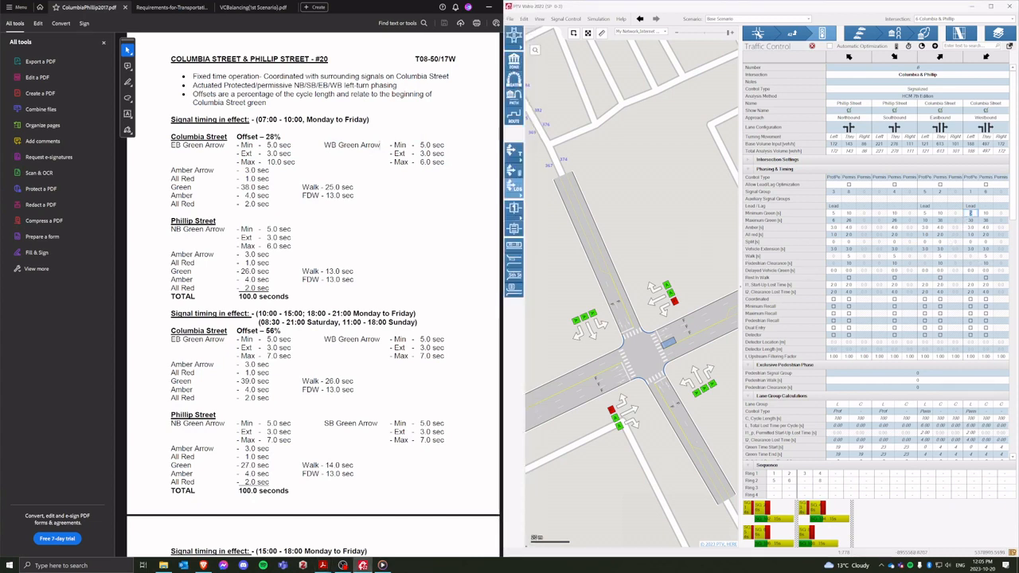
click(971, 220)
text(6)
click(970, 227)
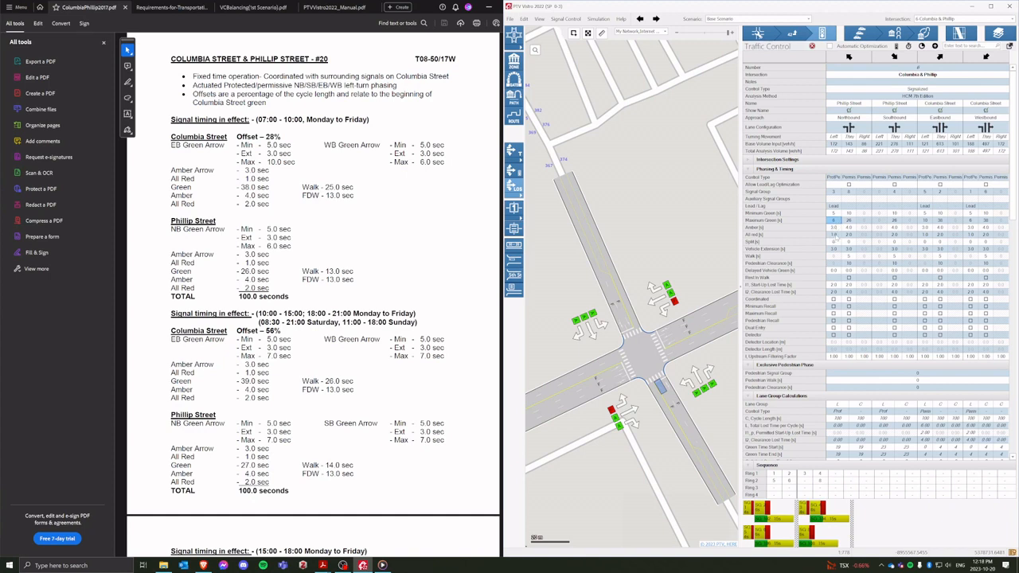
Set the Phillip Street splits to 10 s for northbound left and 32 s for both northbound and southbound through
click(834, 244)
text(10)
click(847, 243)
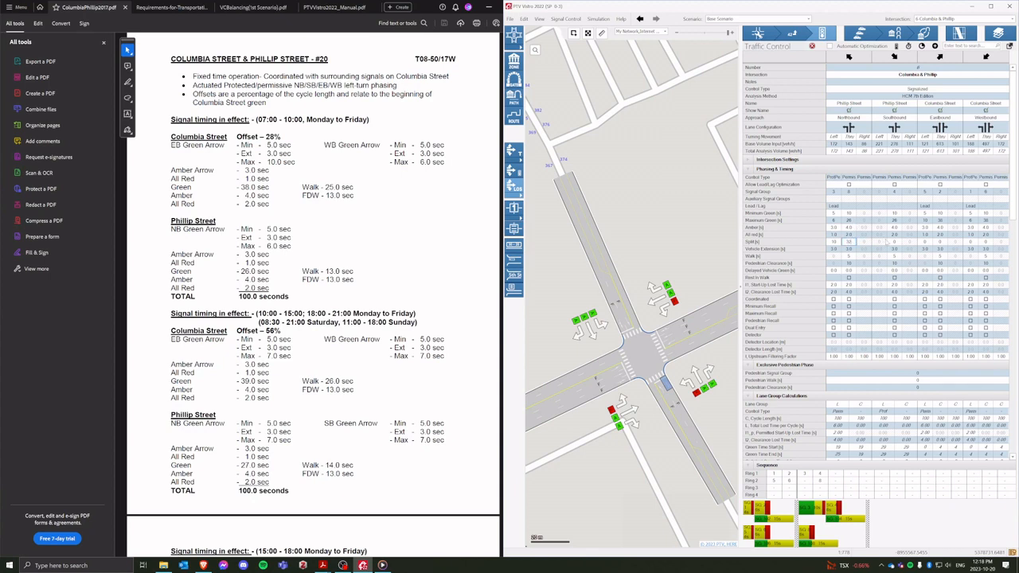
click(893, 241)
text(32)
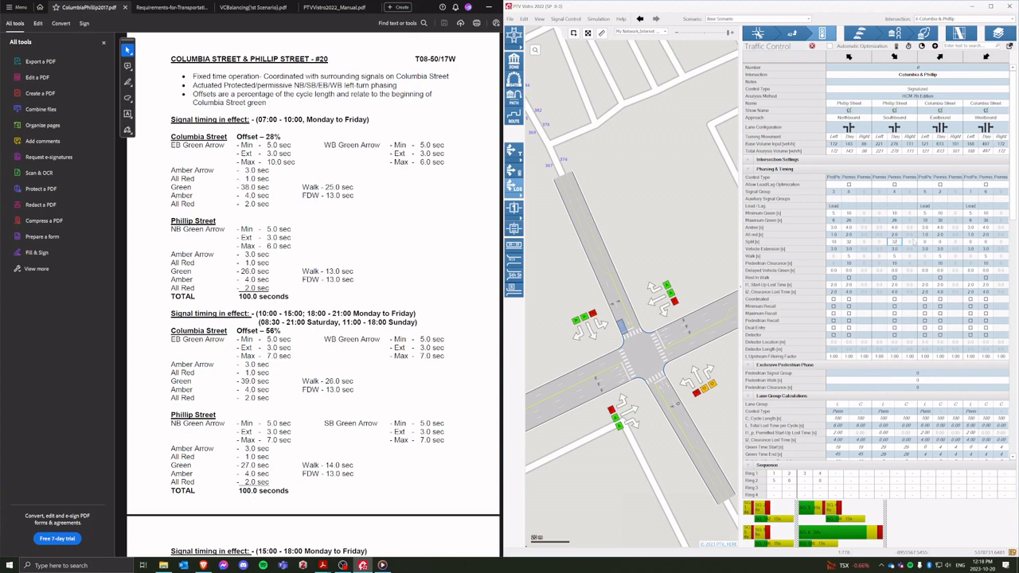
Set the eastbound splits to 14 s for the left turn and 44 s for the through movement
click(923, 244)
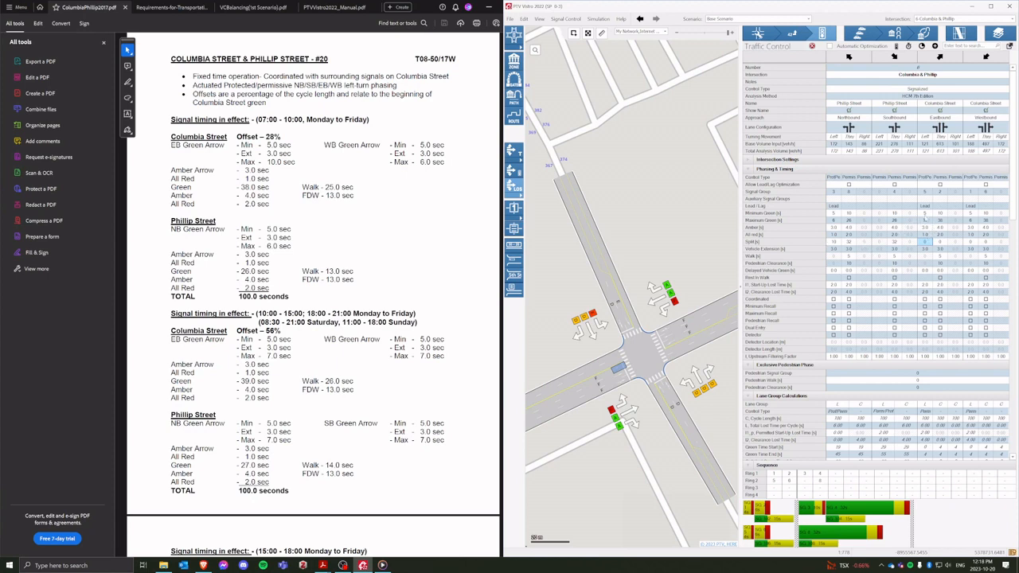
text(14)
click(939, 243)
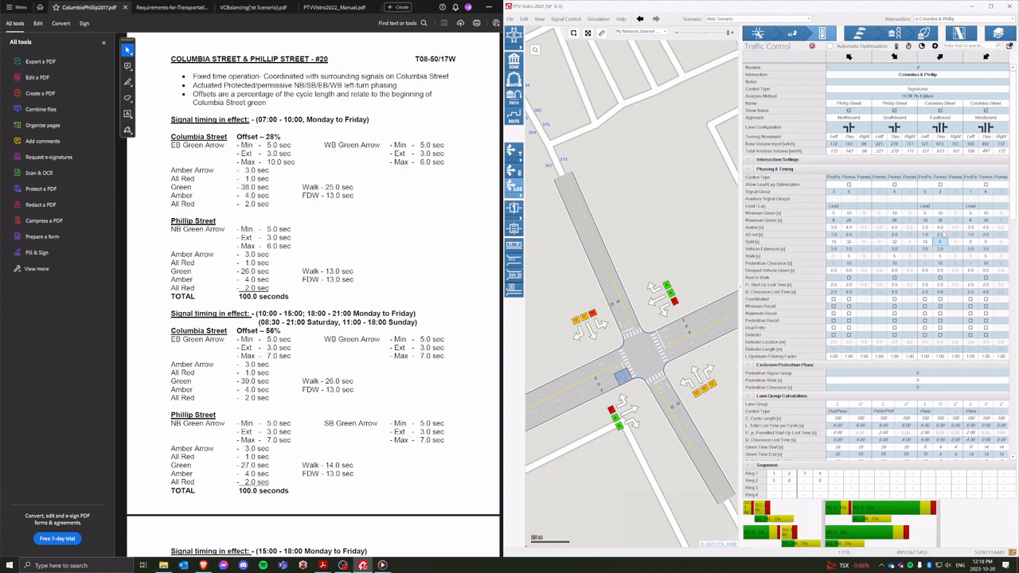
text(44)
Set the westbound splits to 10 s for the left turn and 44 s for the through movement
click(971, 242)
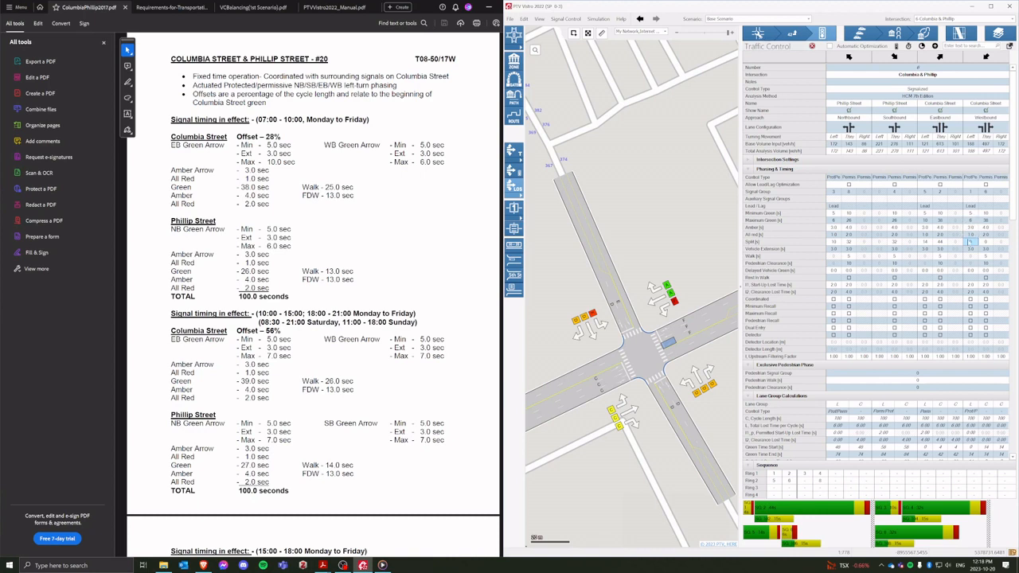
text(10)
click(986, 241)
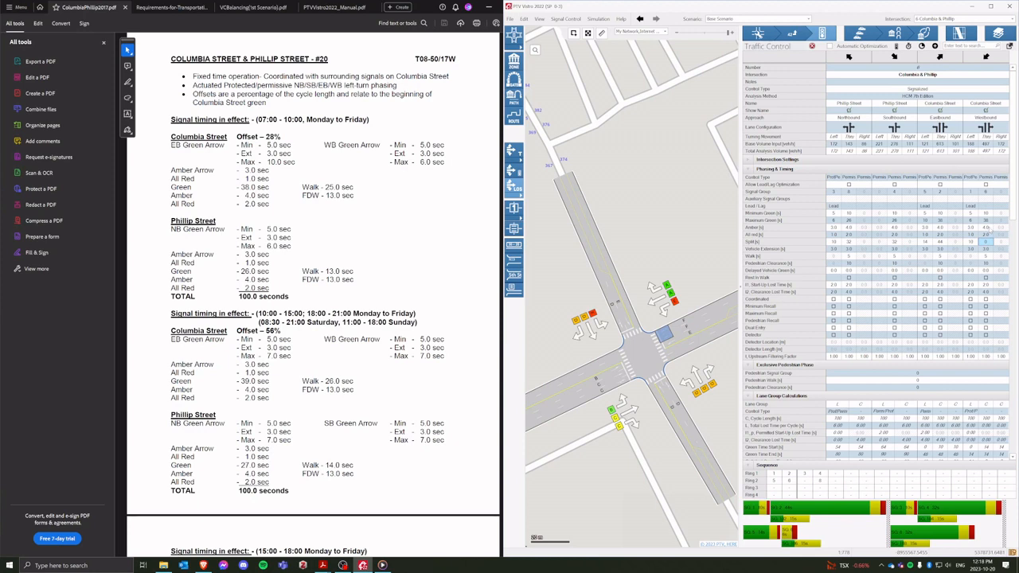
text(46)
key(Return)
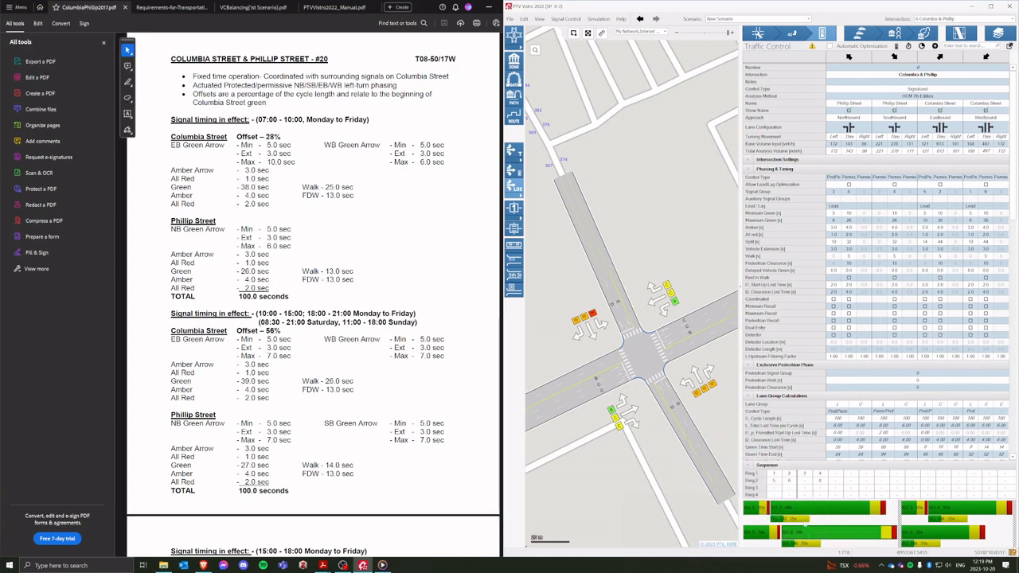
mouse_move(752, 511)
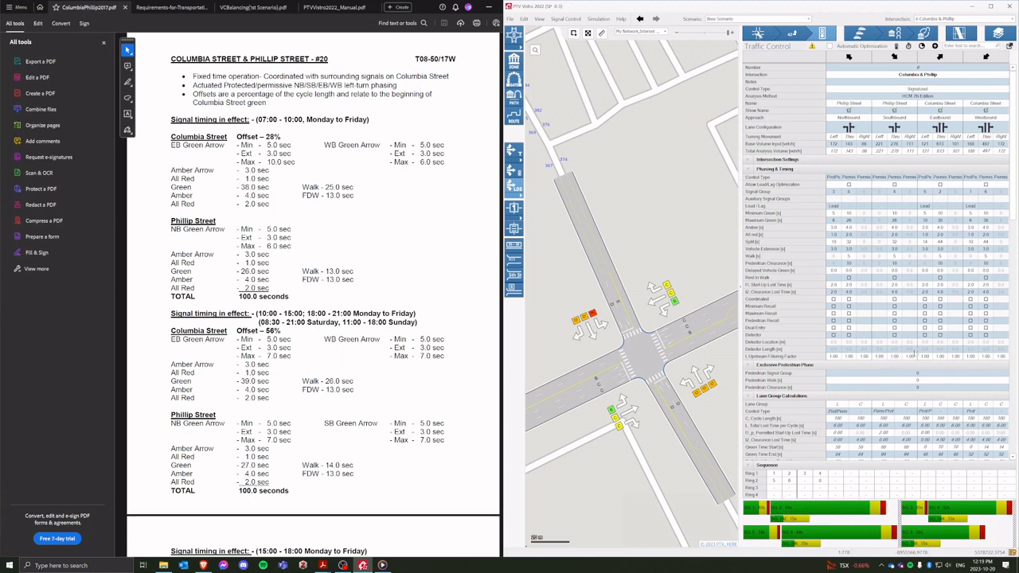
Check the Columbia Street through splits and the signal group timings in the ring diagram
click(985, 242)
click(940, 242)
text(48)
key(Return)
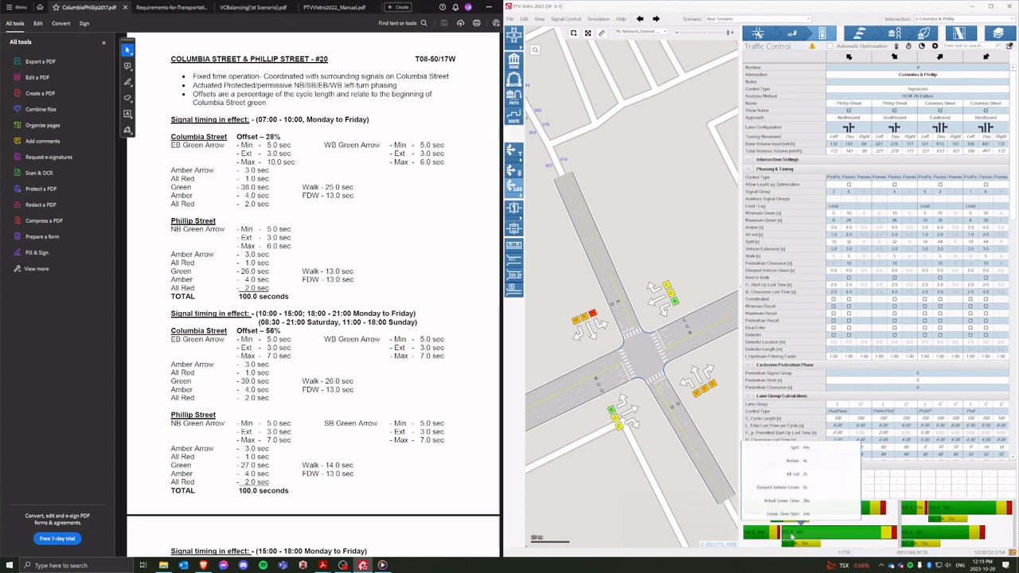
mouse_move(915, 514)
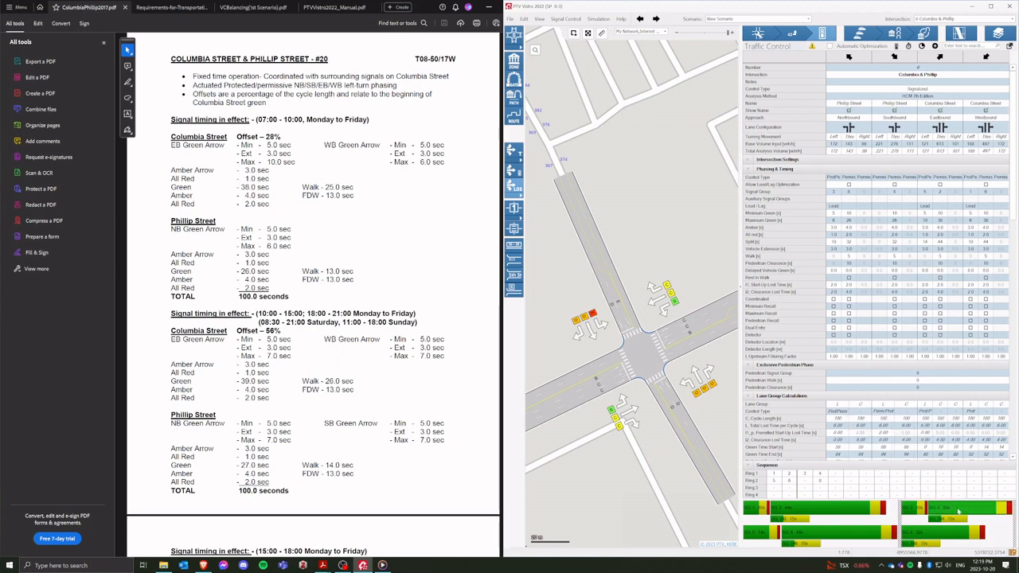
mouse_move(959, 511)
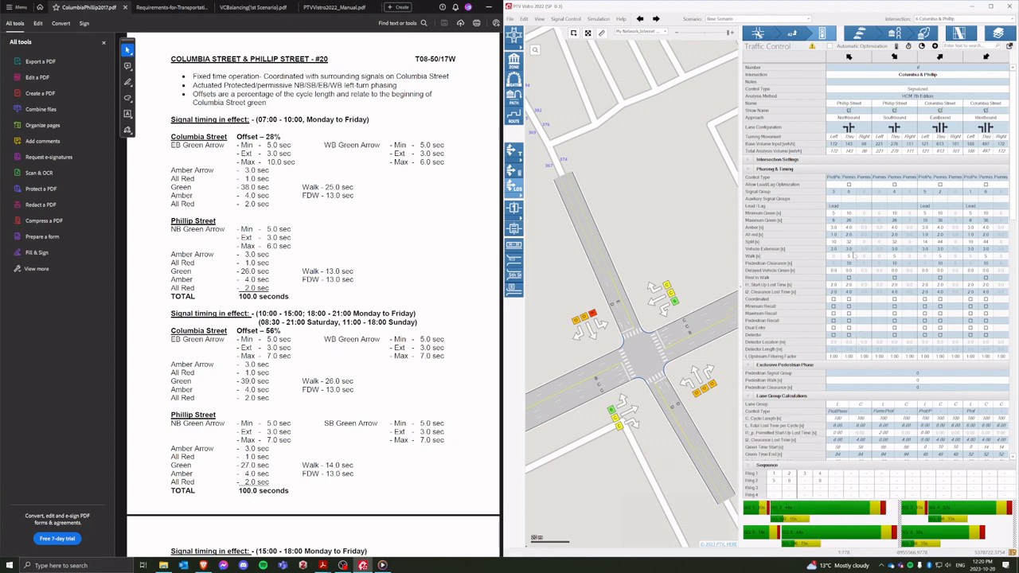
Look up the walk timing in the PDF and set walk and pedestrian clearance to 13 s for both northbound and southbound through
click(849, 257)
drag(303, 186, 353, 188)
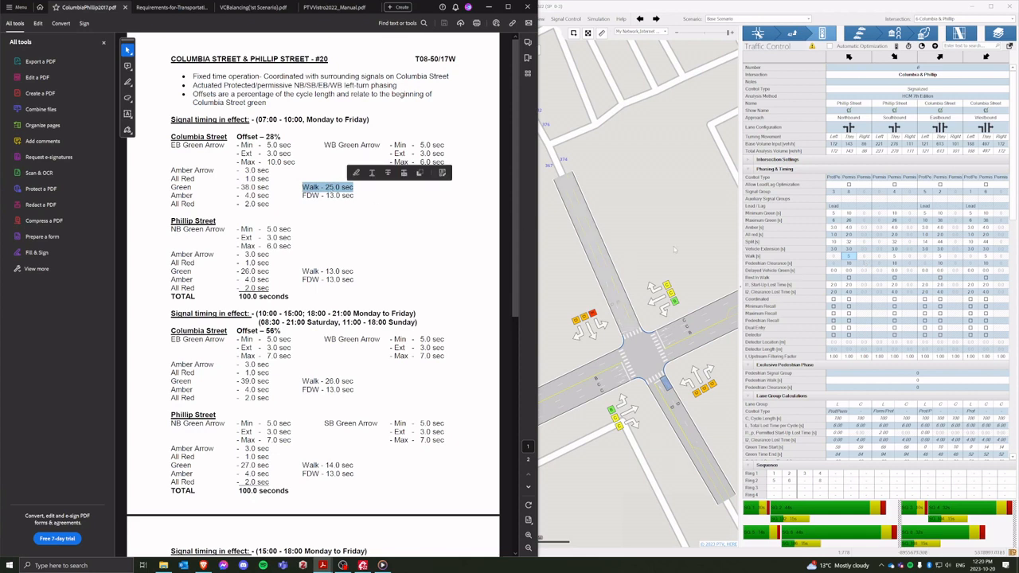
click(861, 256)
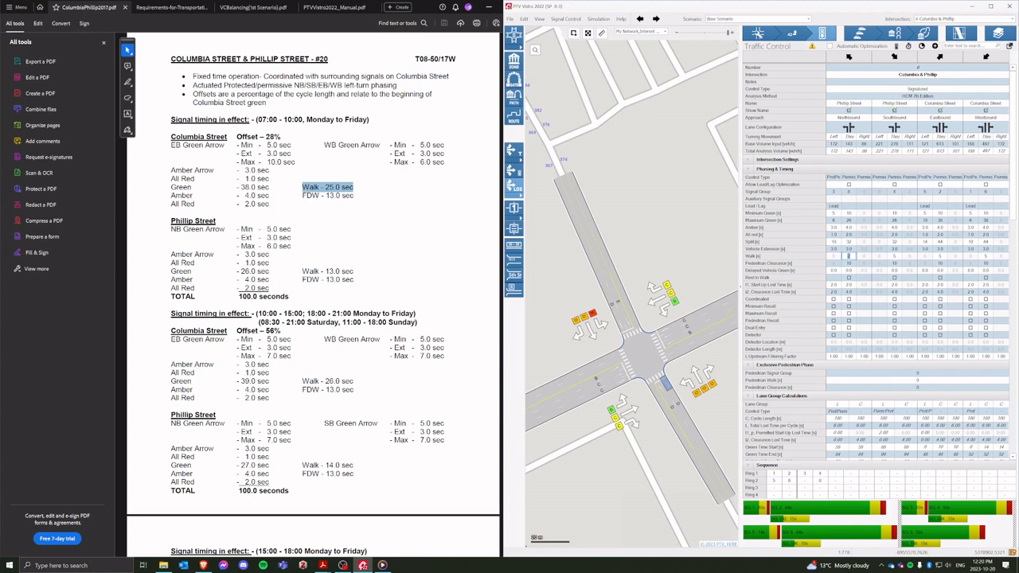
click(850, 263)
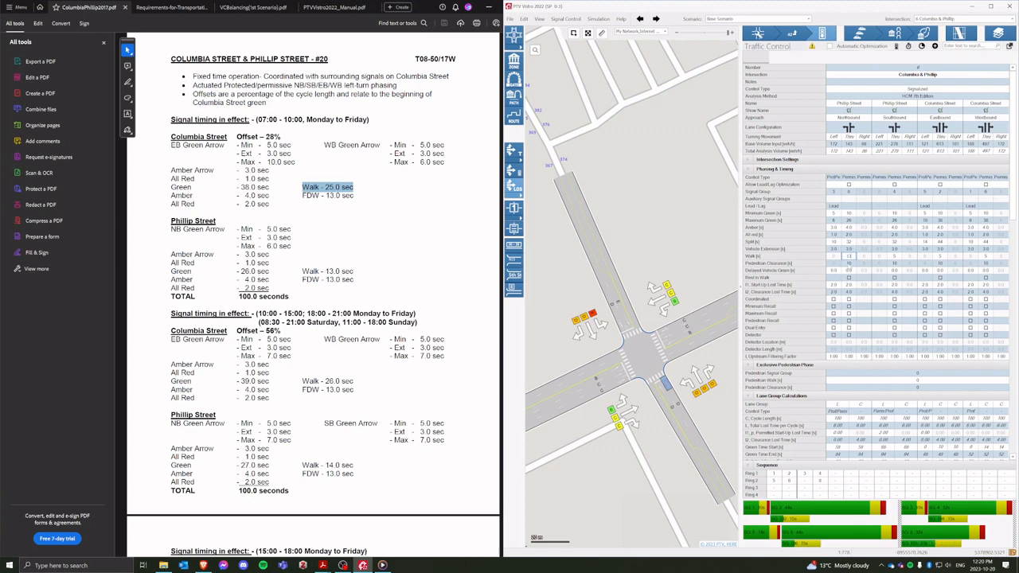
text(13)
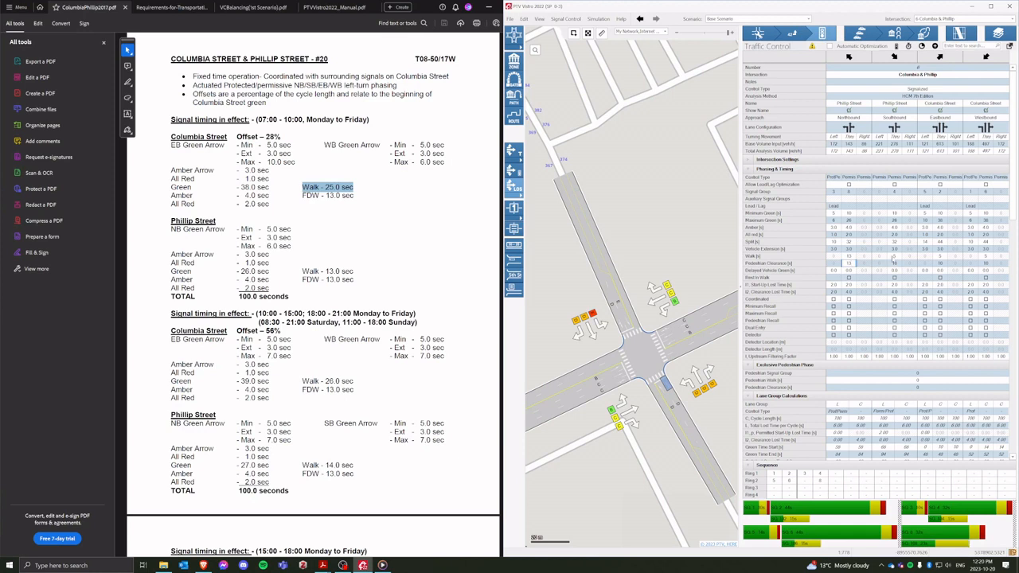
click(893, 257)
text(13)
click(894, 264)
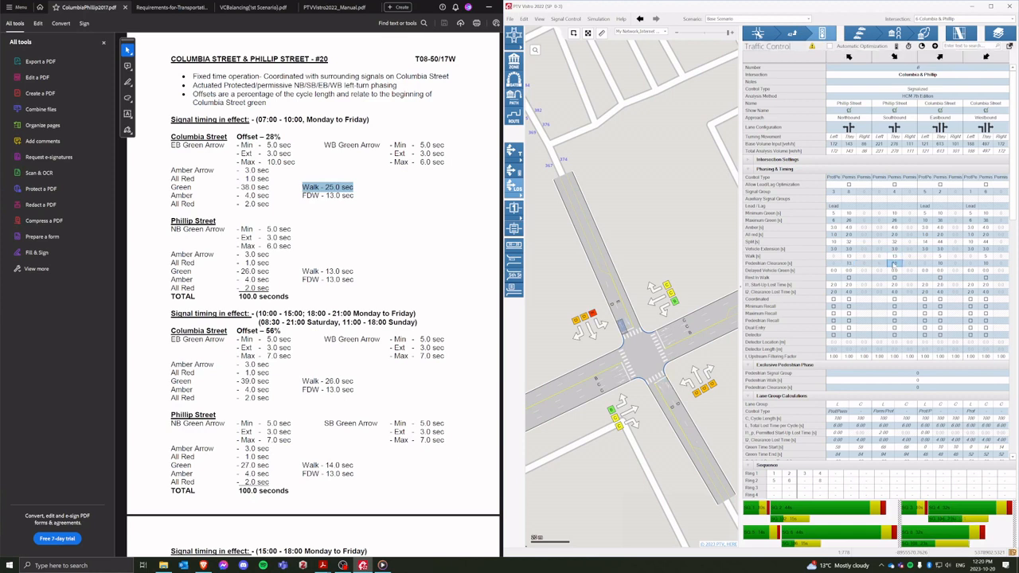
text(13)
Check the Phillip Street Walk and FDW times in the PDF against the northbound through pedestrian clearance
click(939, 263)
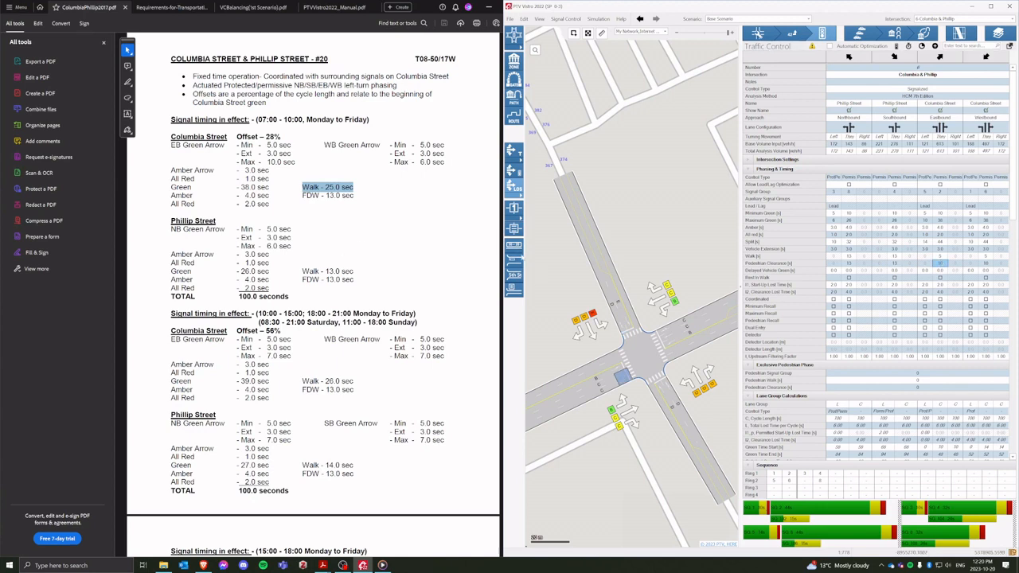
triple_click(335, 272)
click(335, 273)
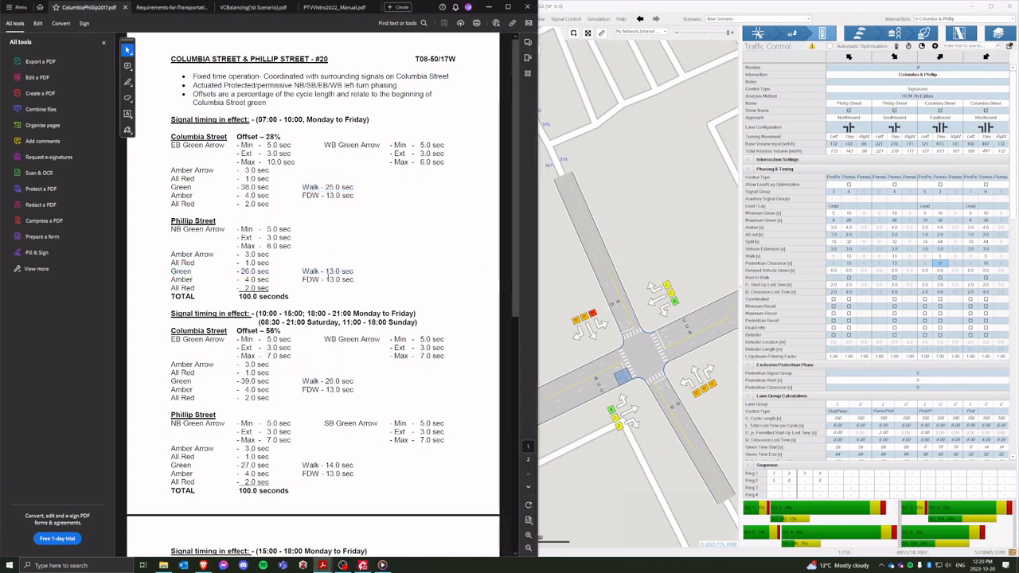
drag(302, 271, 353, 280)
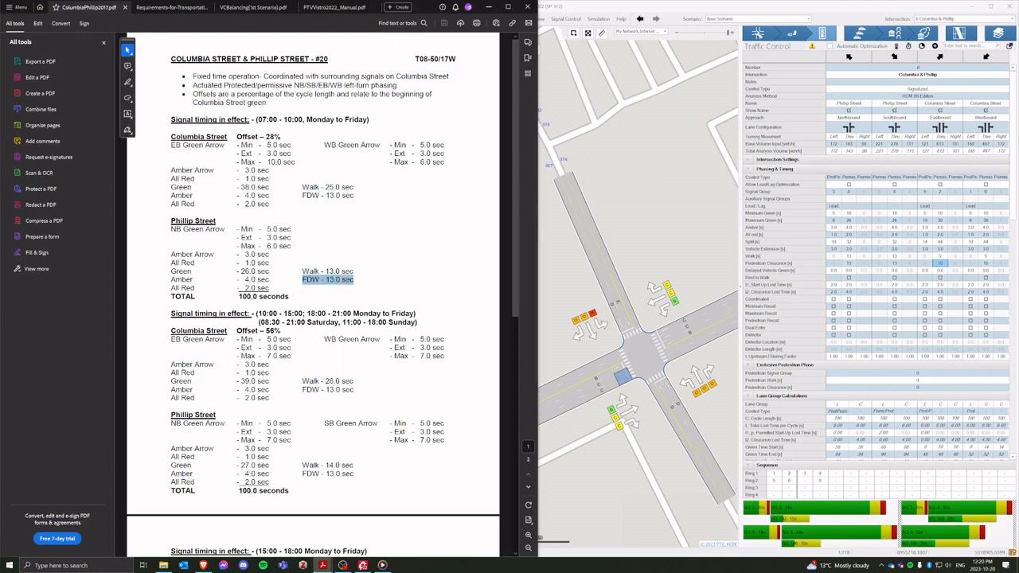
click(849, 264)
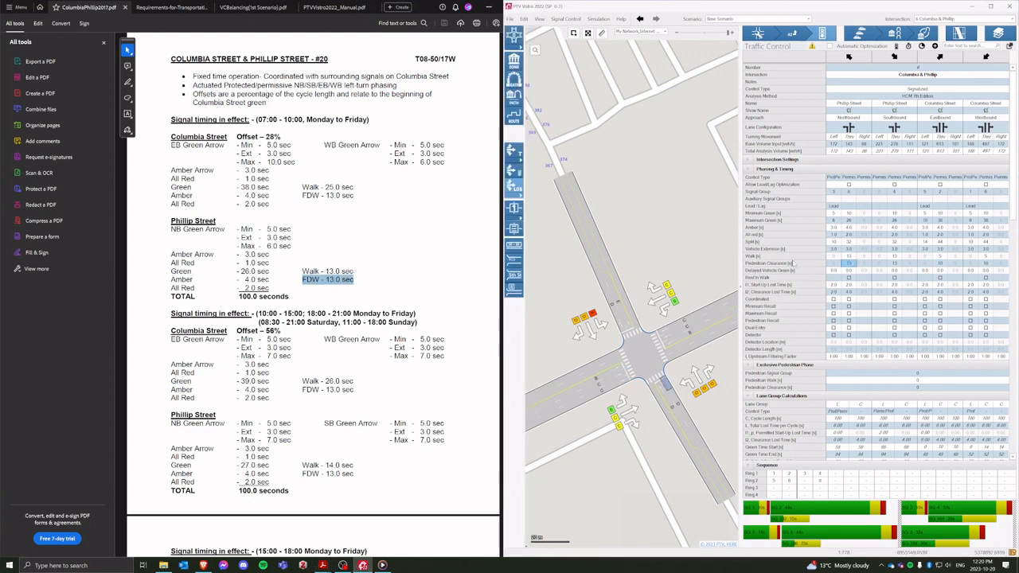
Set walk to 25 s and pedestrian clearance to 13 s for the eastbound and westbound through movements
click(940, 256)
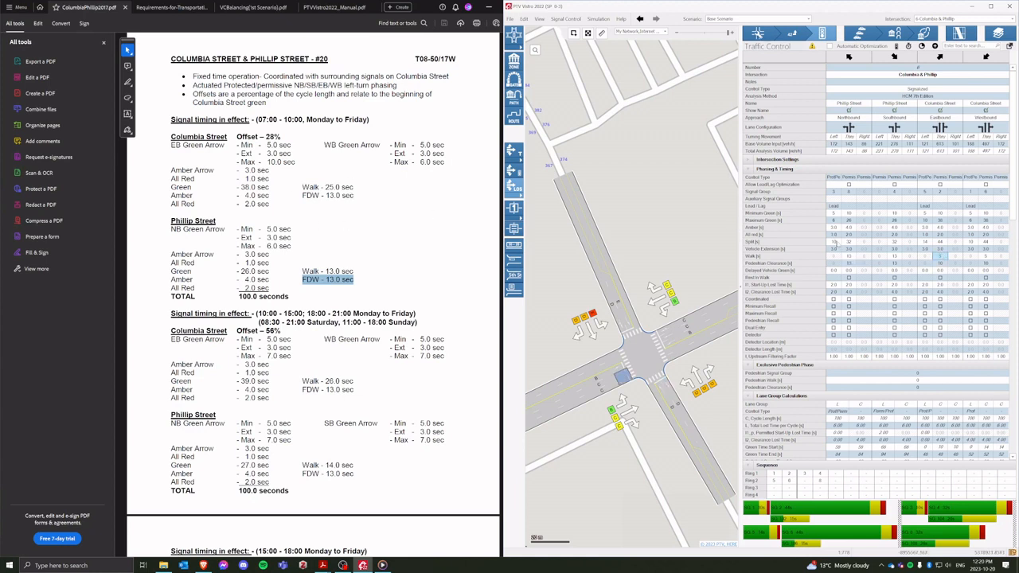
text(25)
key(Return)
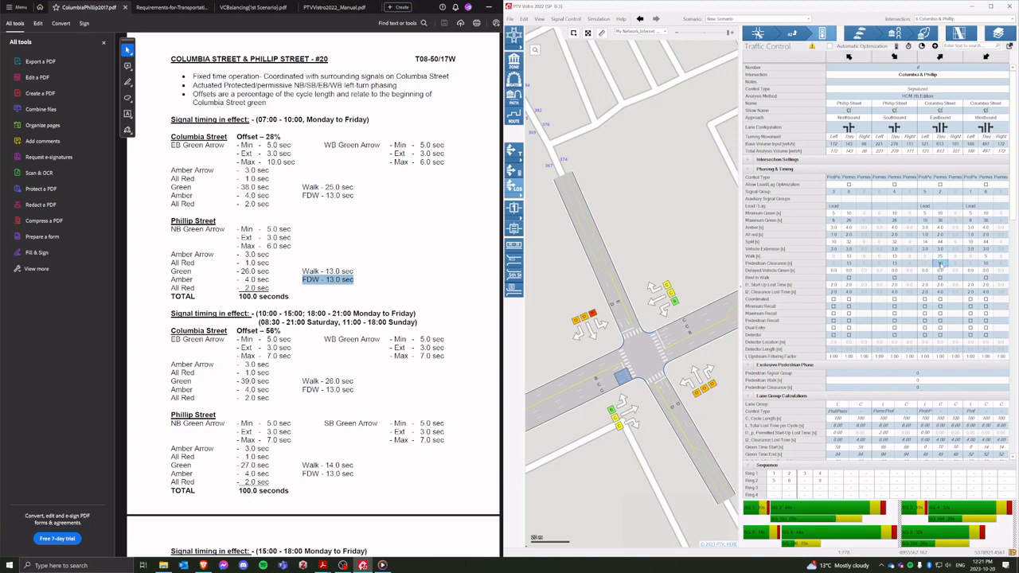
text(13)
click(983, 257)
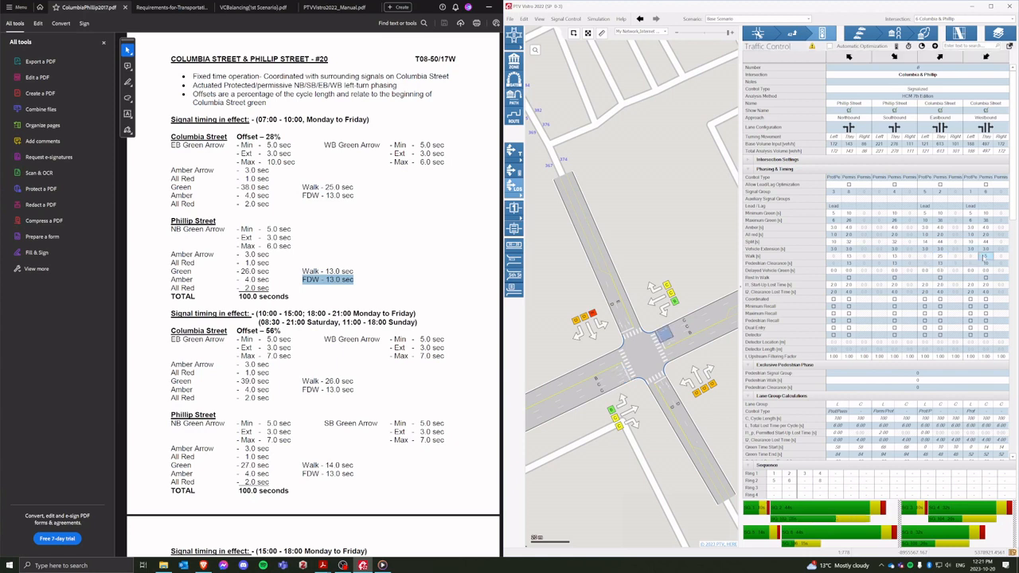
text(25)
key(Return)
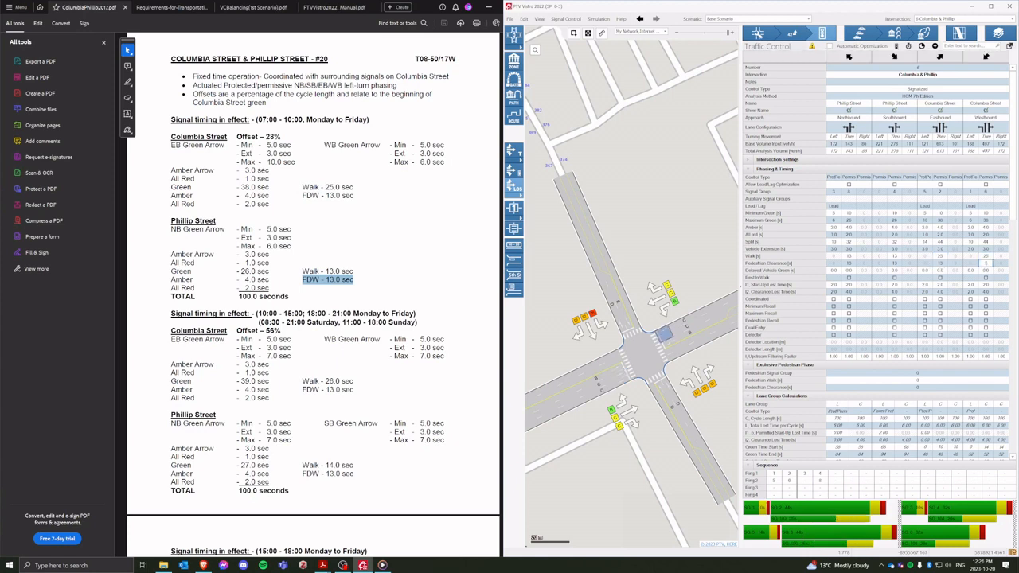
key(Up)
Compare the morning-period Green, Walk and FDW entries for both streets in the PDF with the entered pedestrian timings
click(355, 260)
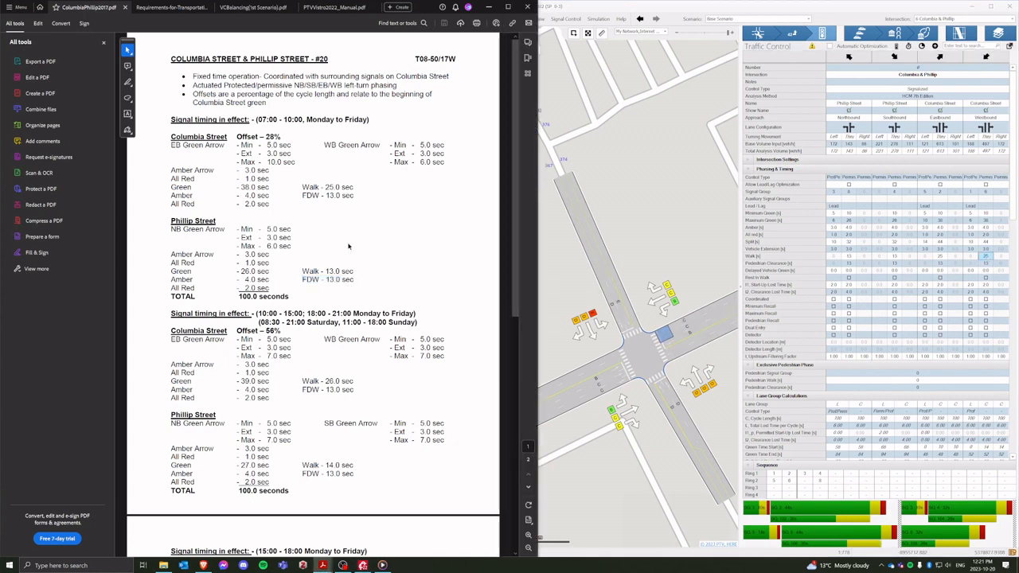
drag(340, 187, 348, 187)
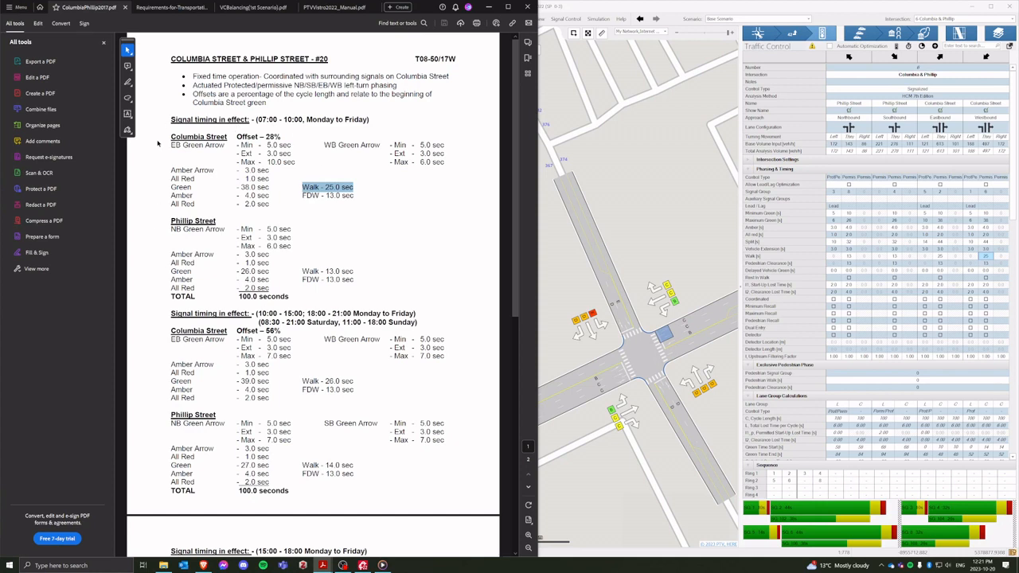
double_click(181, 271)
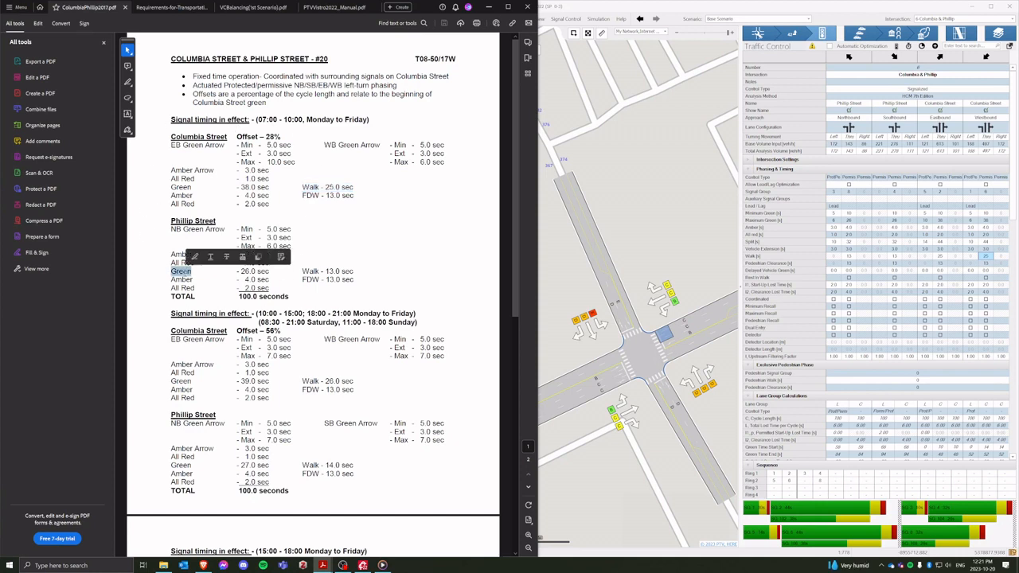
click(168, 267)
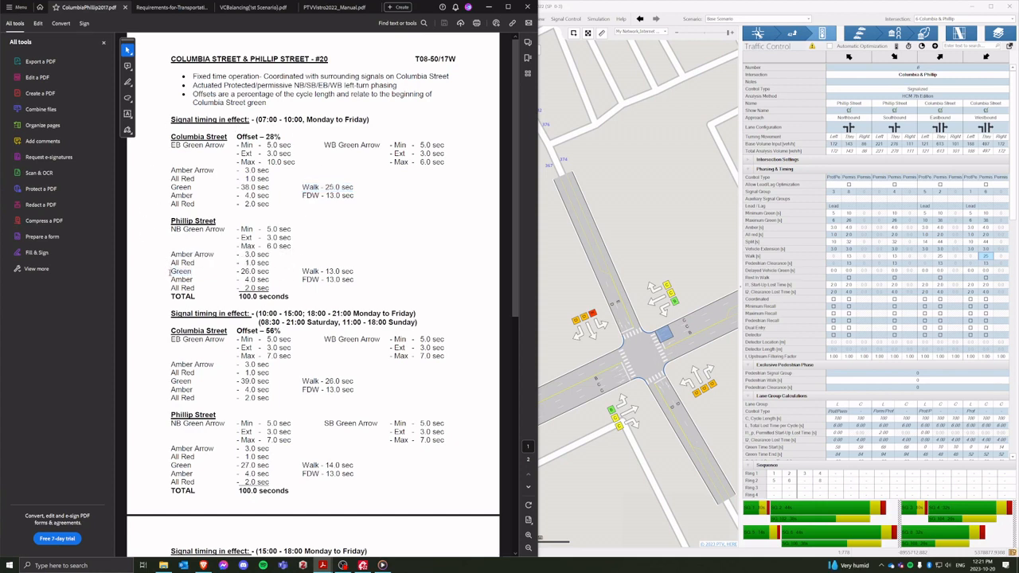
drag(170, 272, 191, 272)
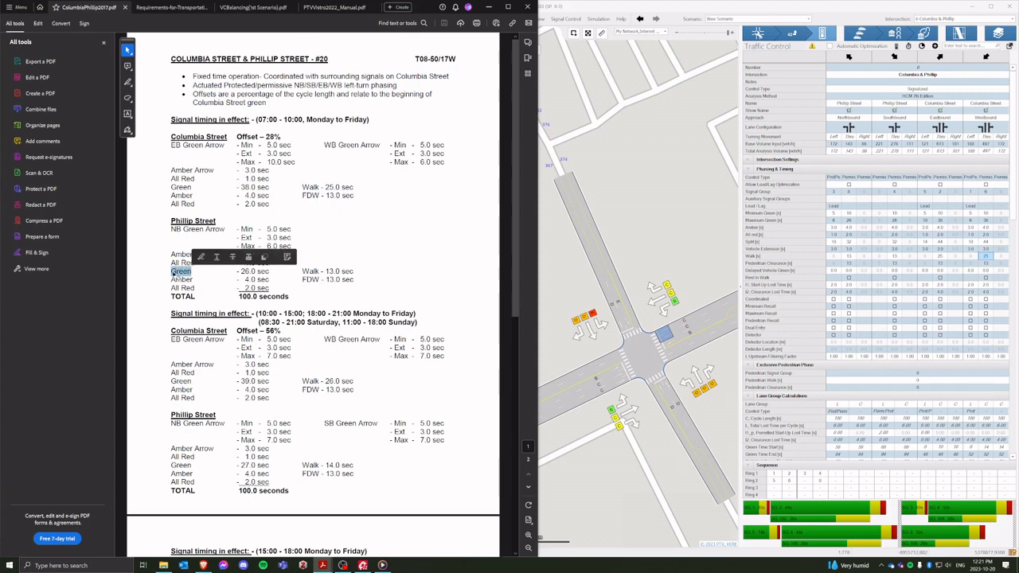
click(166, 271)
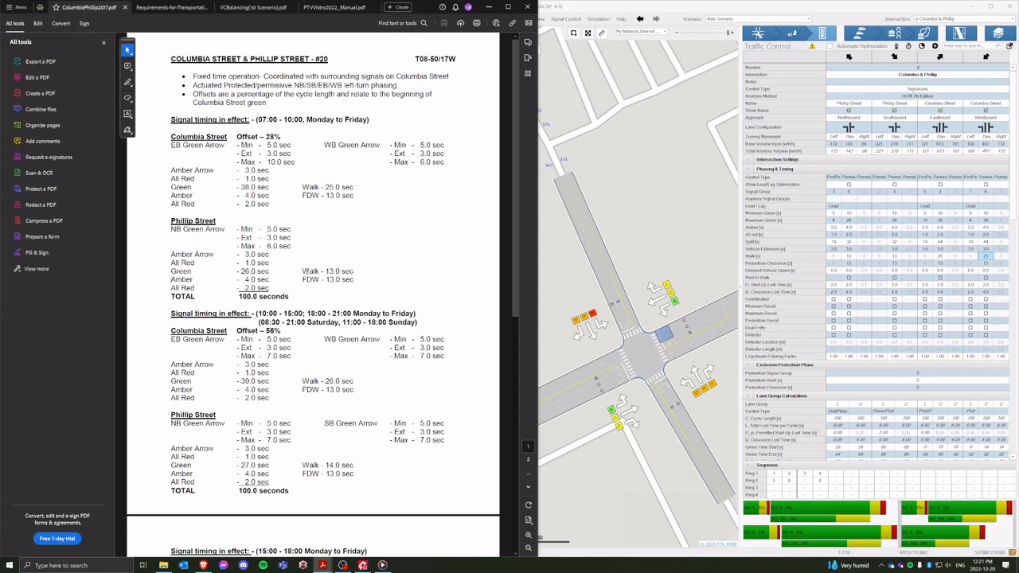
drag(303, 270, 353, 281)
click(321, 270)
click(859, 259)
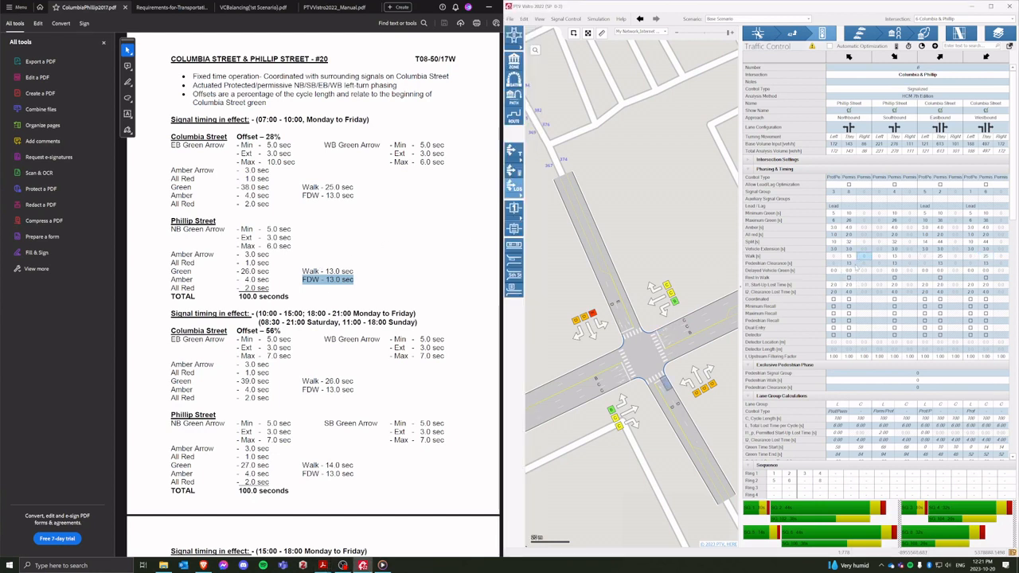
click(851, 263)
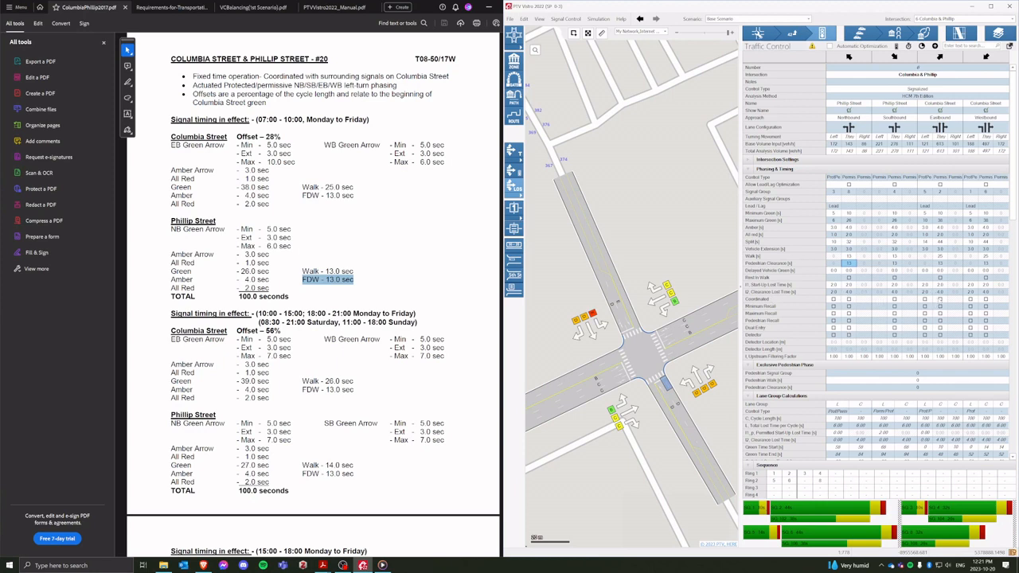
Enable Coordinated for the eastbound and westbound through movements and Maximum Recall for the through movements on all four approaches
click(939, 300)
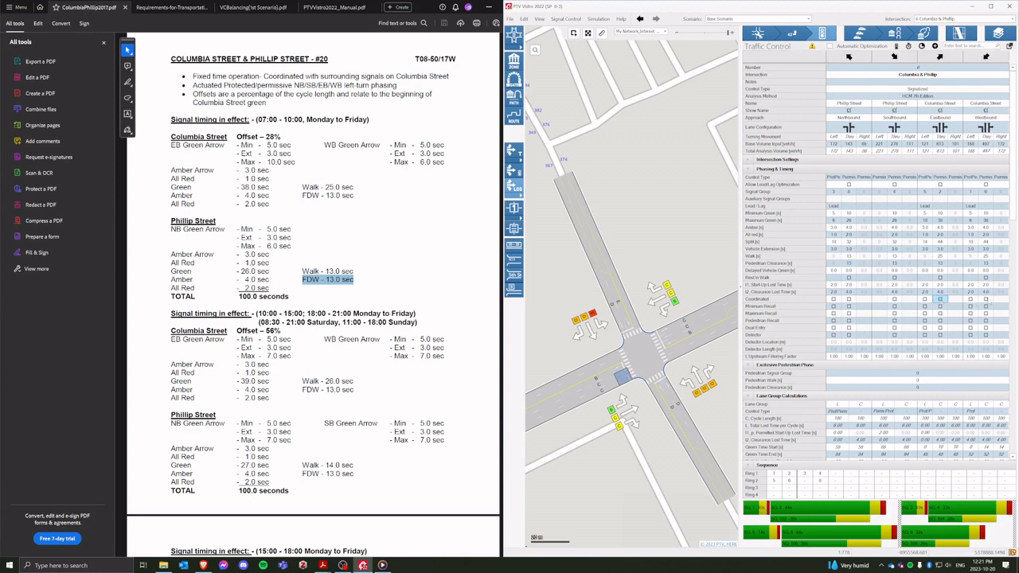
click(988, 300)
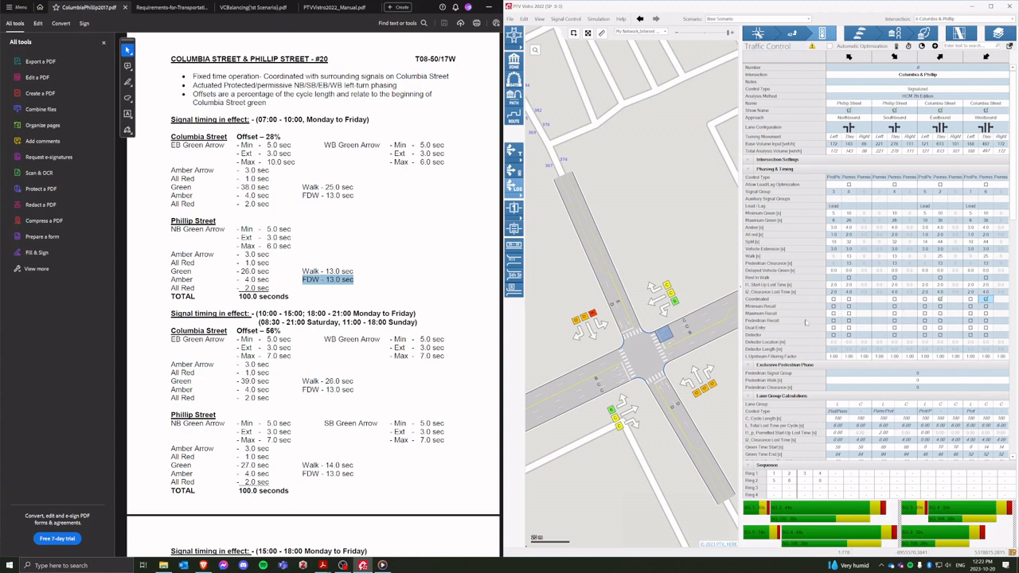
click(940, 314)
click(986, 315)
click(894, 314)
click(849, 314)
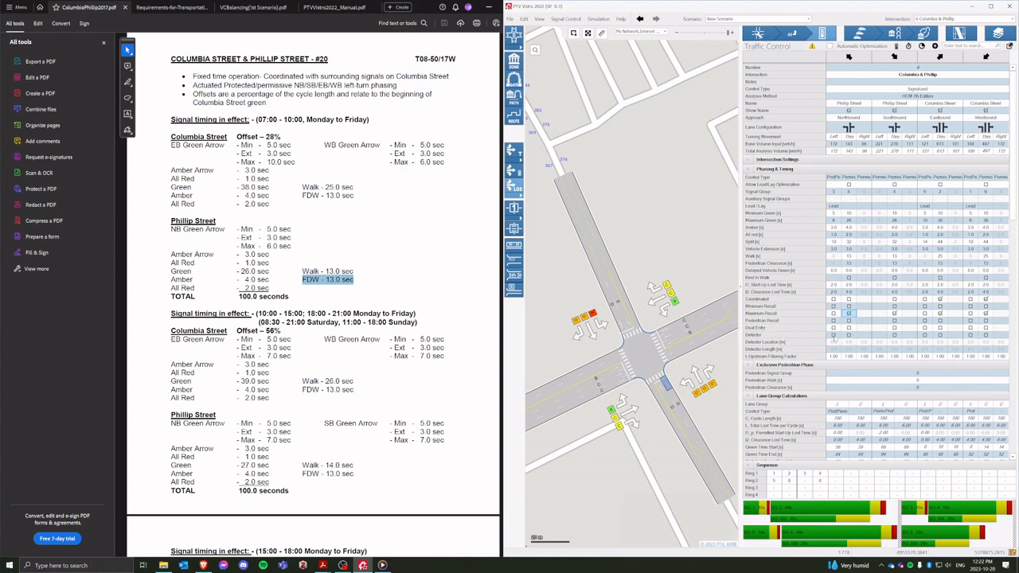
click(833, 336)
click(925, 335)
click(971, 335)
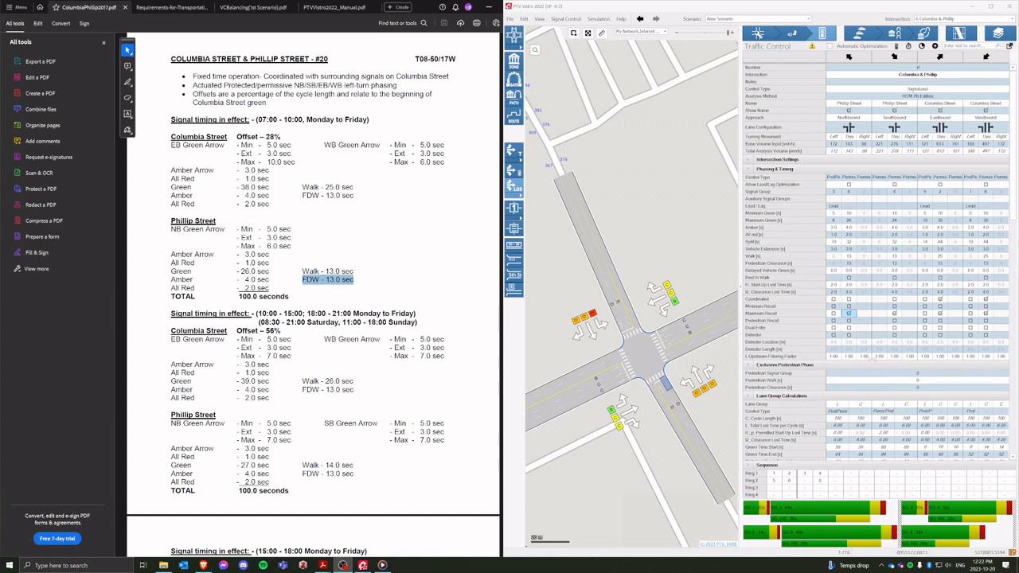
Examine the lane group calculations, saturation flow, capacity analysis and lane group results for the intersection
scroll(840, 292, down, 2)
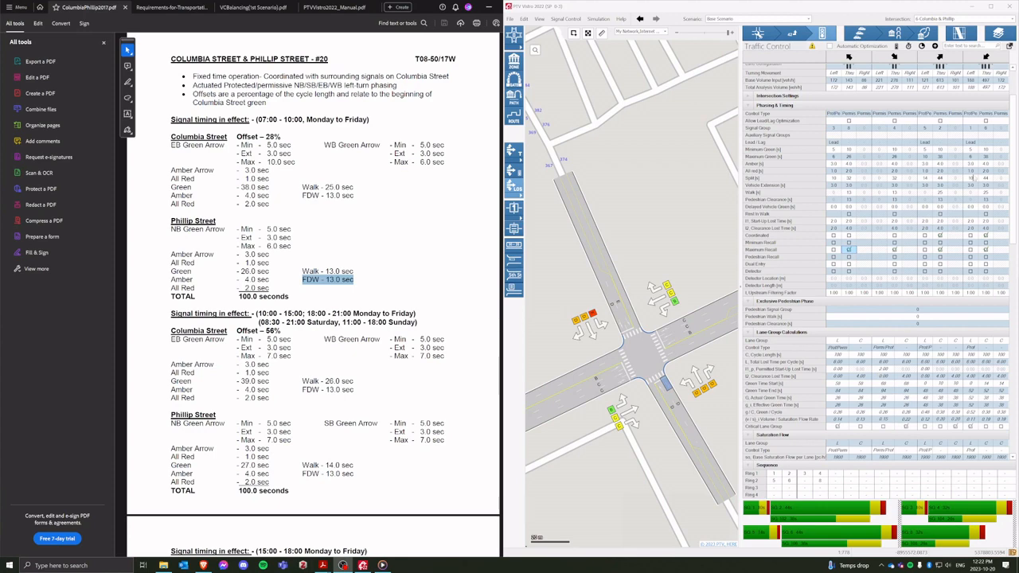
scroll(894, 177, down, 15)
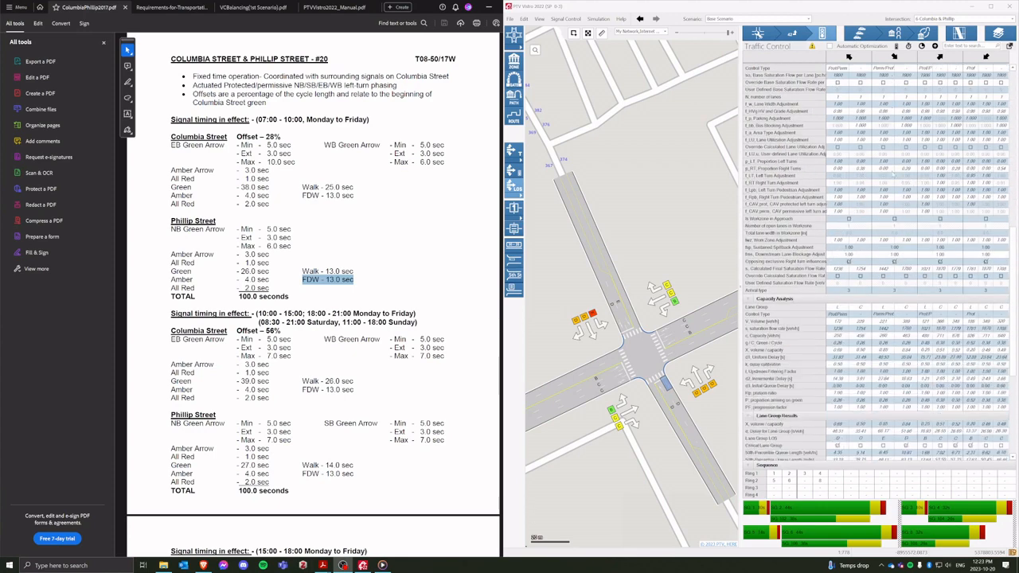
scroll(894, 175, down, 1)
scroll(825, 292, up, 3)
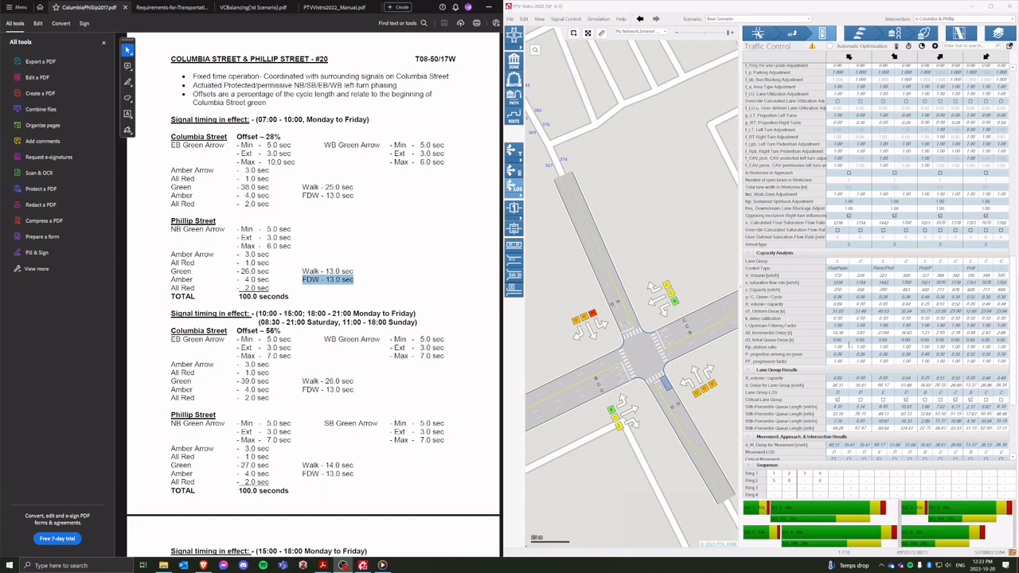
scroll(860, 339, up, 3)
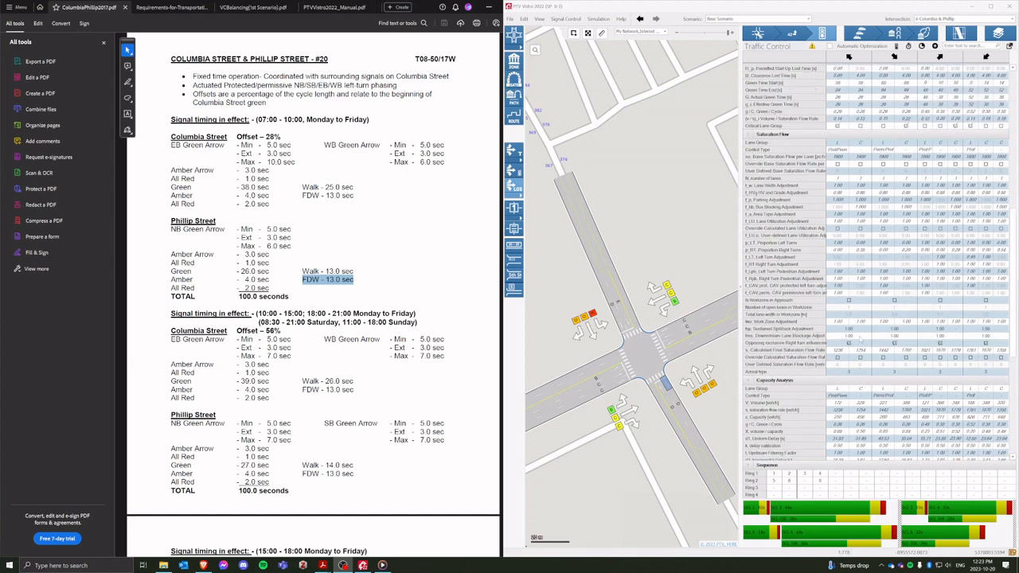
scroll(929, 348, up, 4)
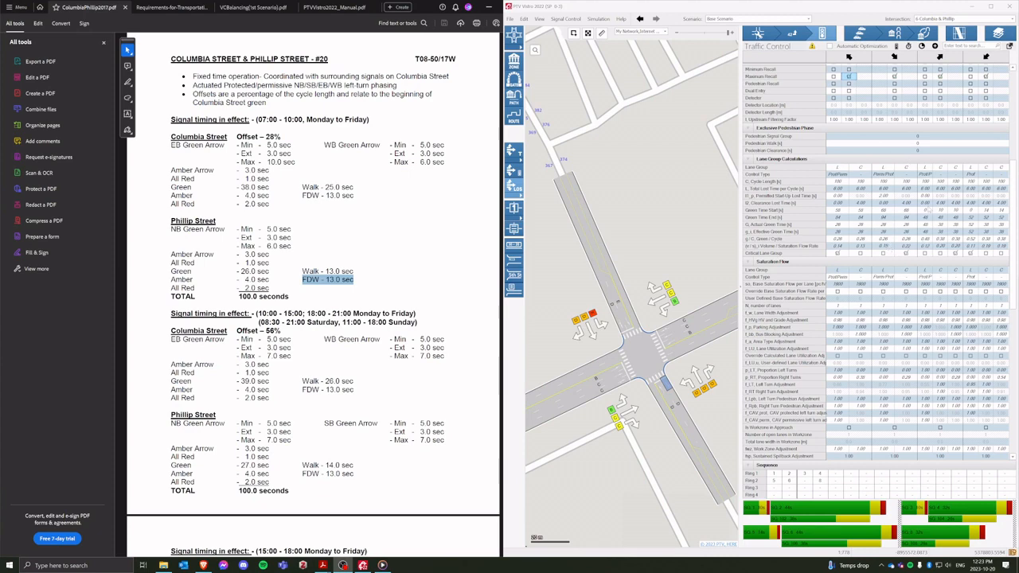
scroll(927, 291, down, 6)
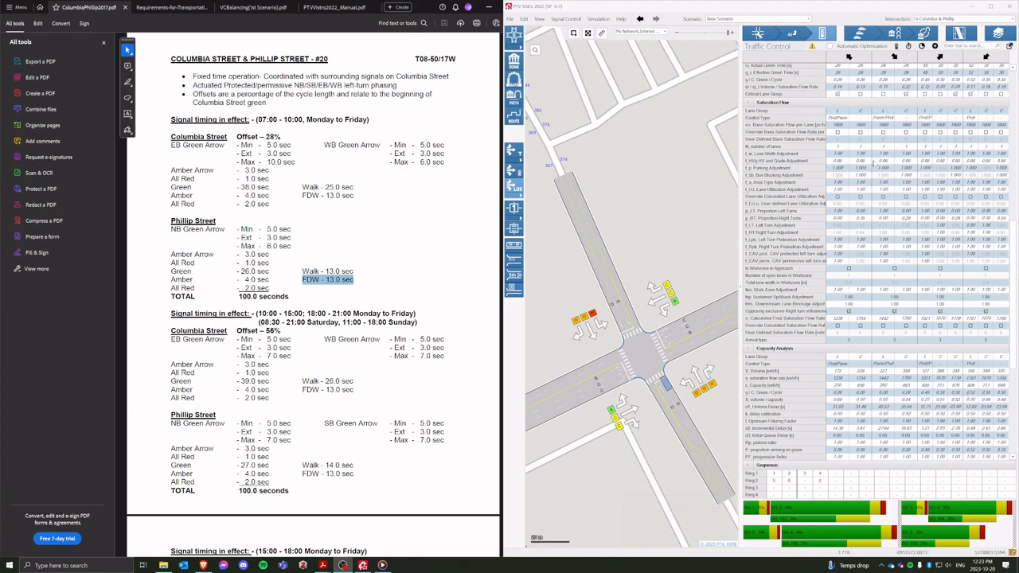
scroll(831, 379, down, 2)
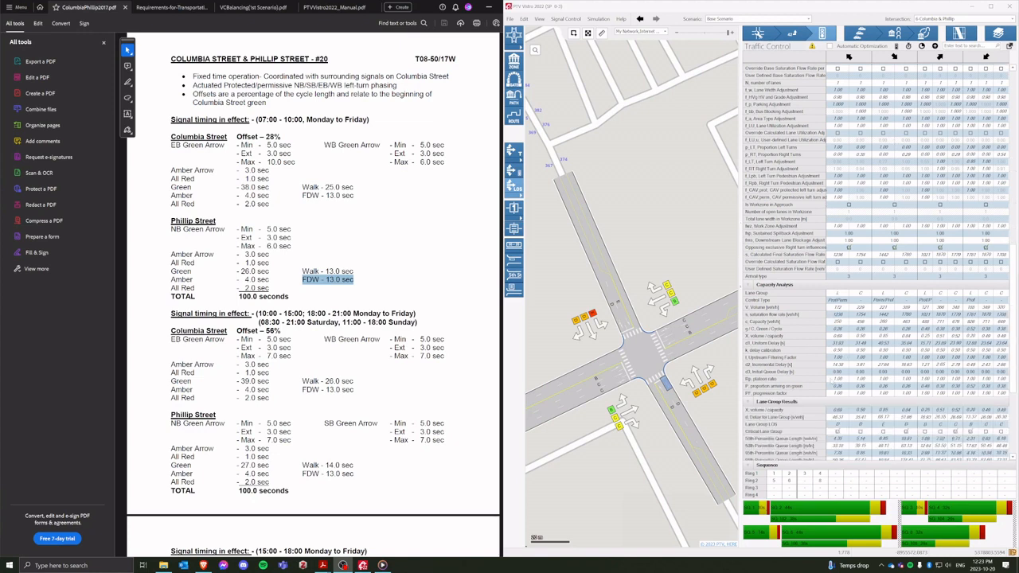
Examine the capacity analysis volumes, lane group volume/capacity, delay and LOS, and the movement, approach and intersection results, starting with the northbound left lane group
scroll(880, 339, down, 3)
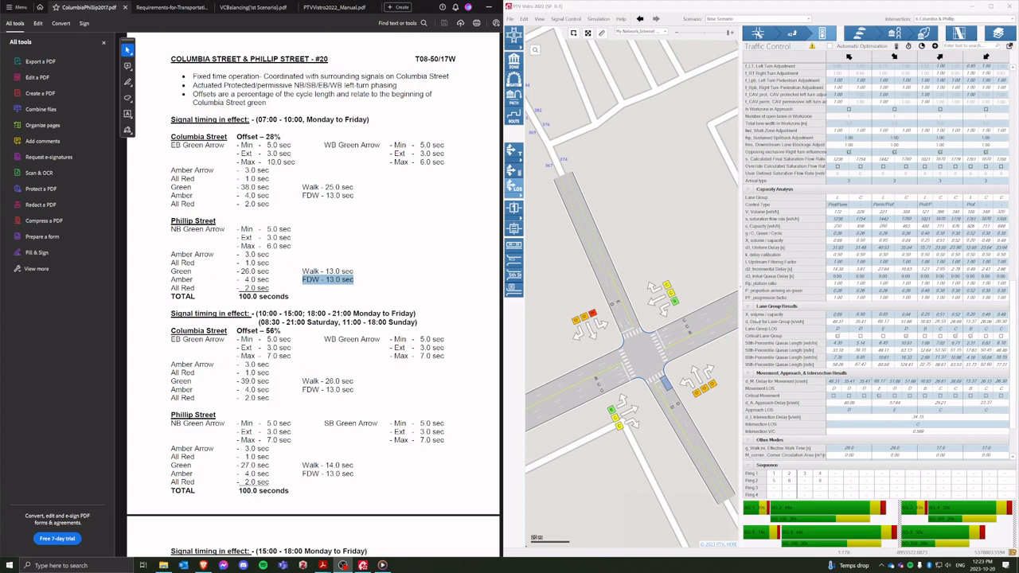
click(762, 320)
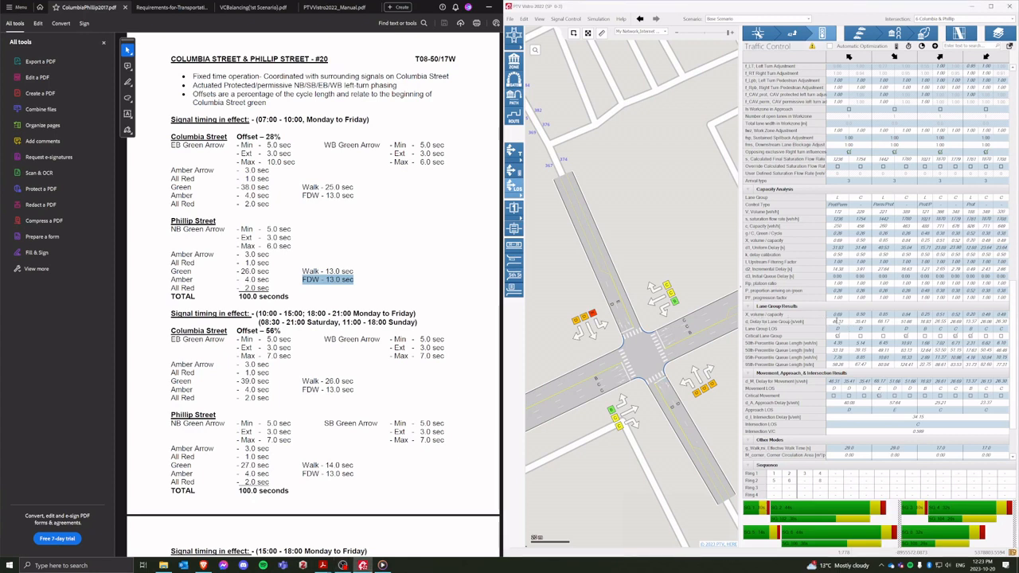
click(836, 316)
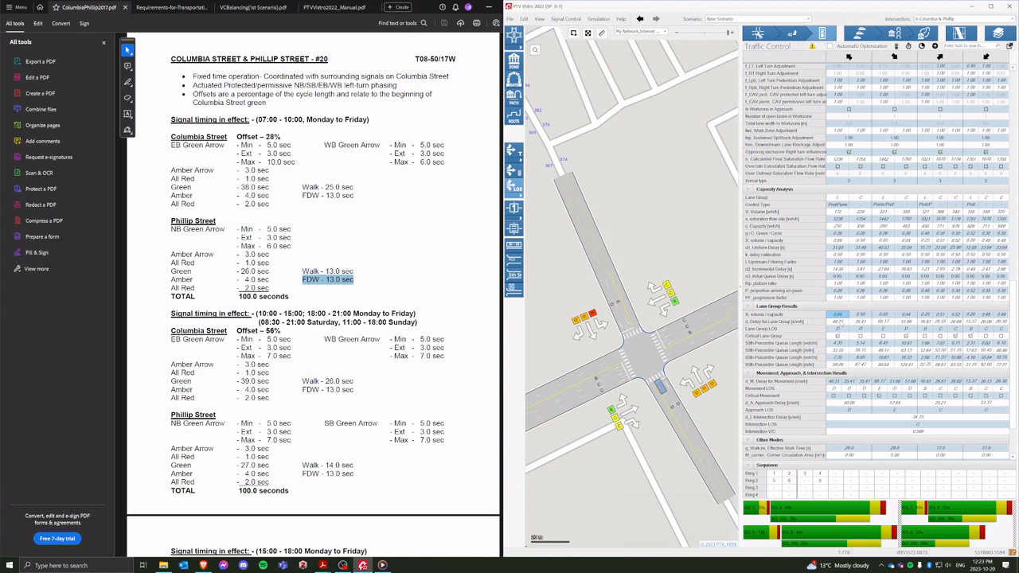
click(839, 321)
scroll(838, 315, up, 2)
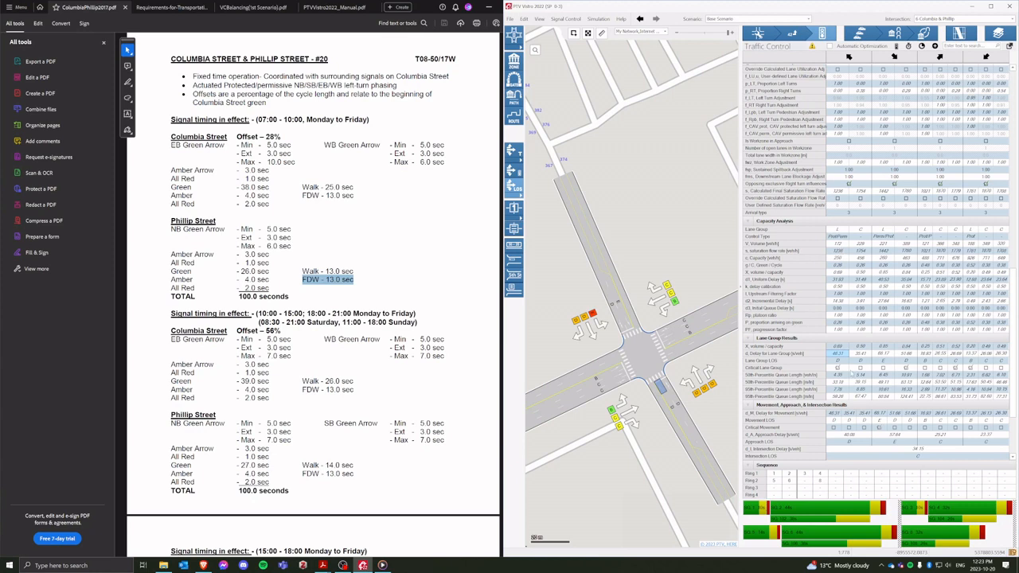
scroll(850, 373, down, 2)
scroll(865, 235, up, 4)
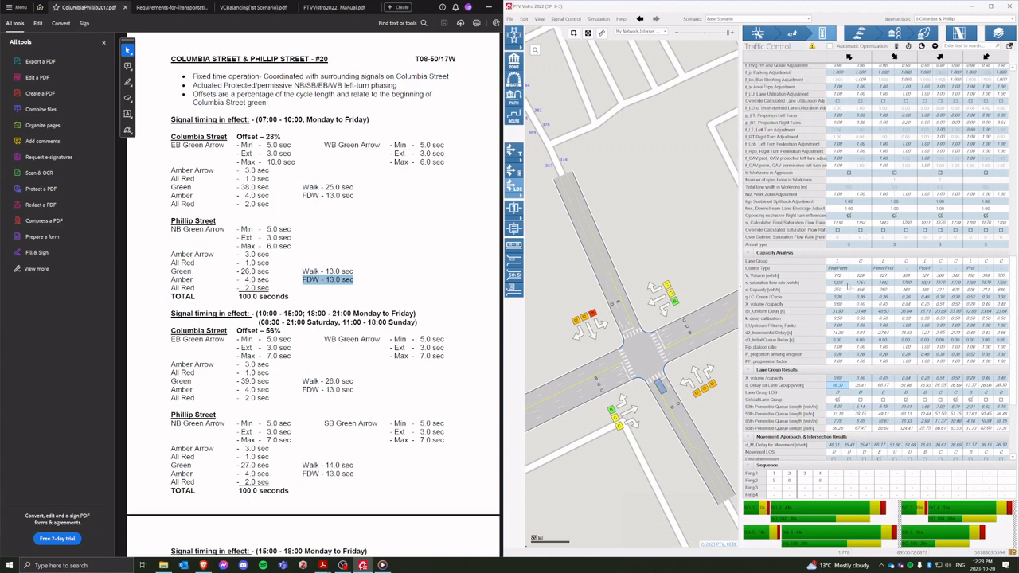
click(838, 276)
scroll(839, 338, down, 4)
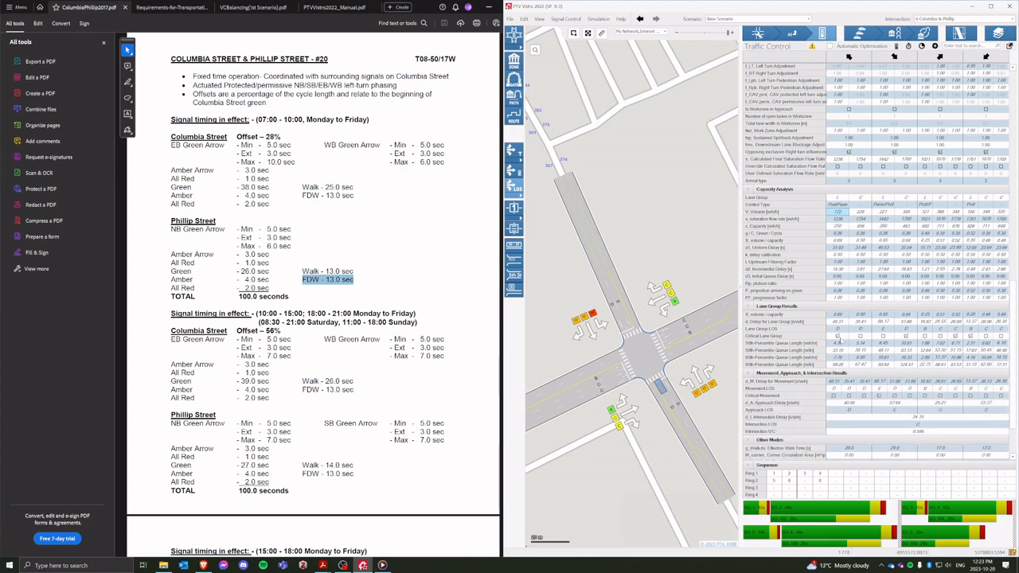
scroll(838, 337, down, 4)
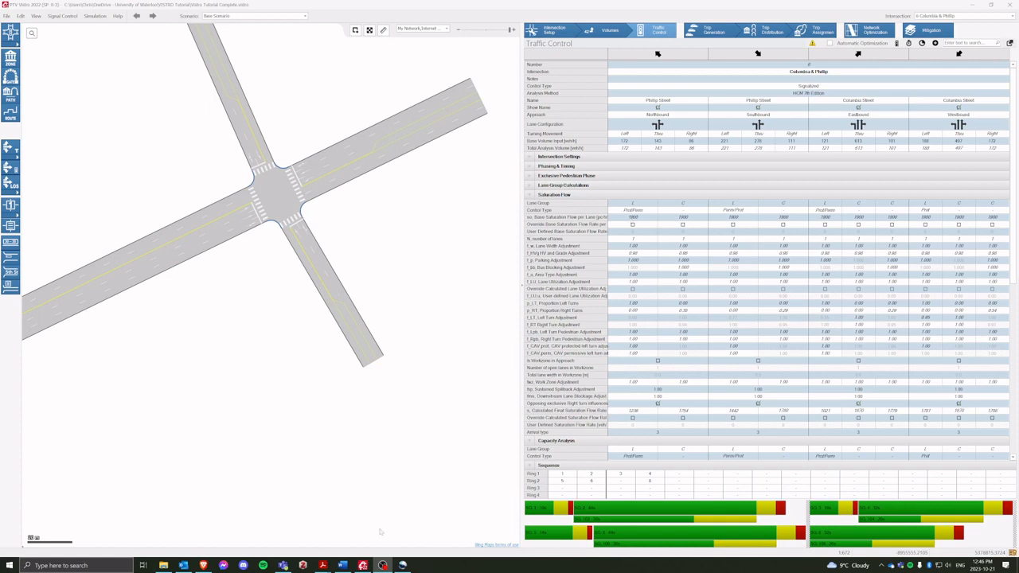
Enable Override Base Saturation Flow Rate for both northbound and both southbound lane groups, in line with the Region of Waterloo TIS requirements
mouse_move(323, 565)
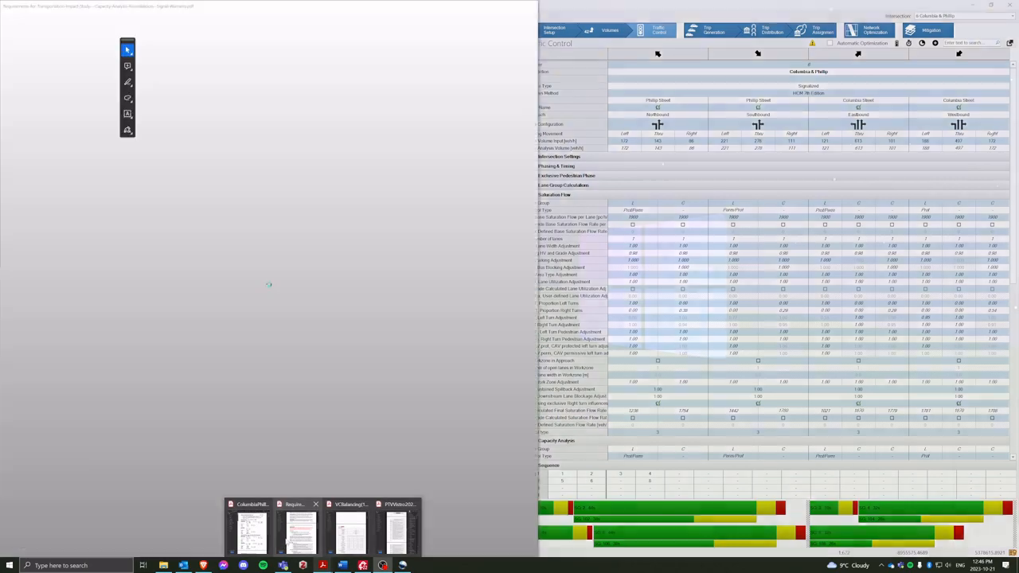
click(289, 542)
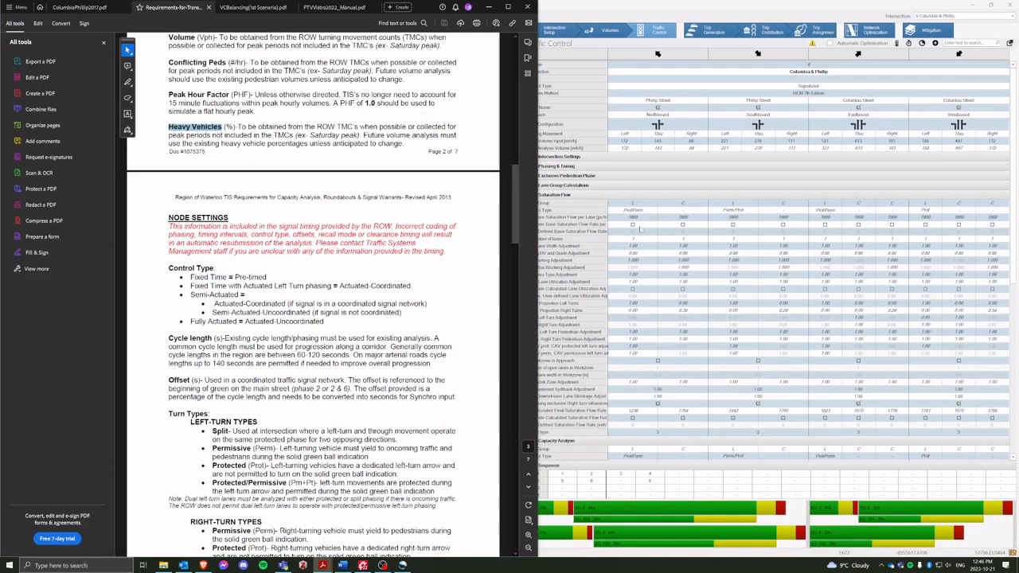
scroll(351, 278, up, 5)
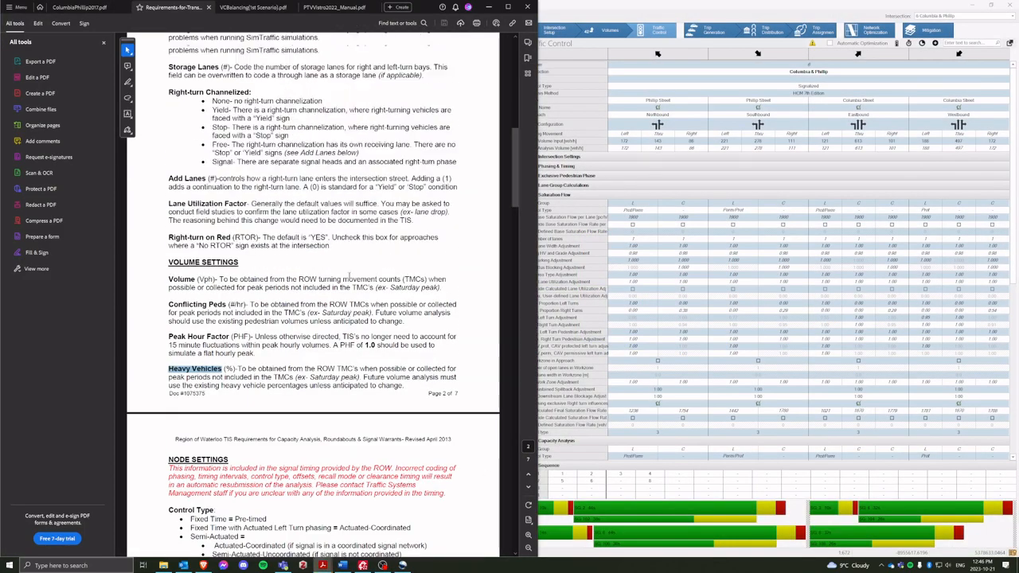
click(625, 211)
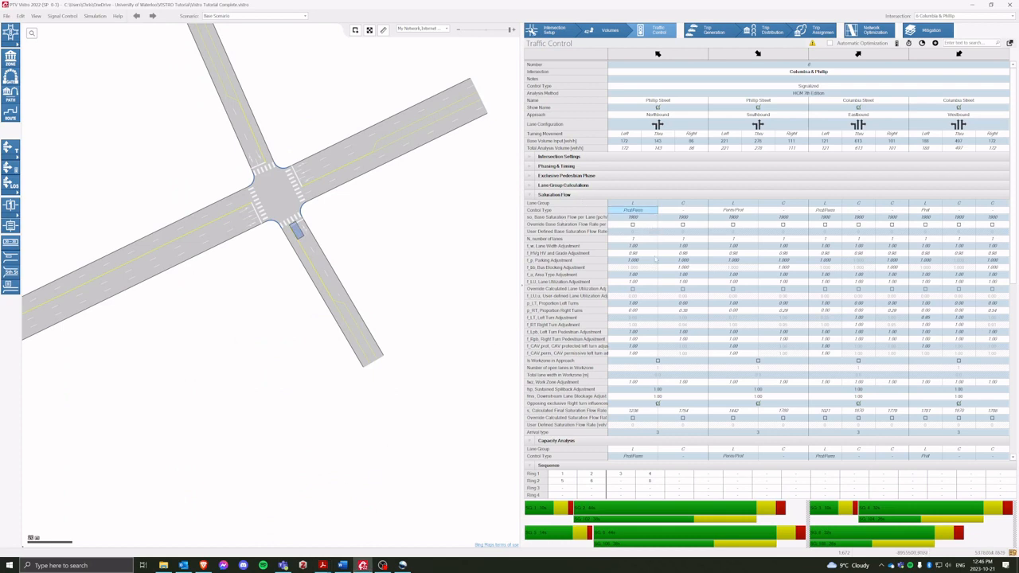
click(638, 218)
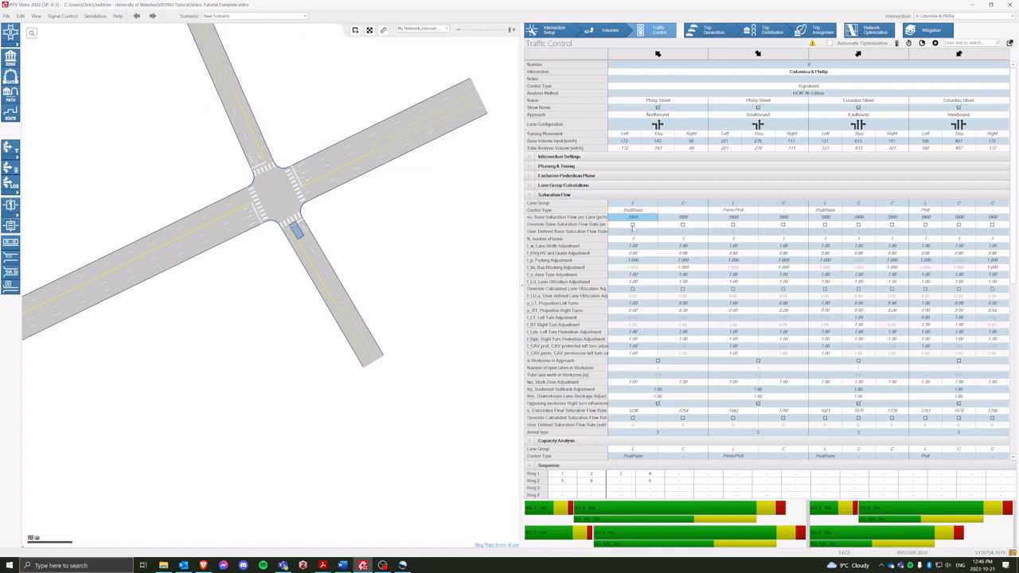
click(632, 225)
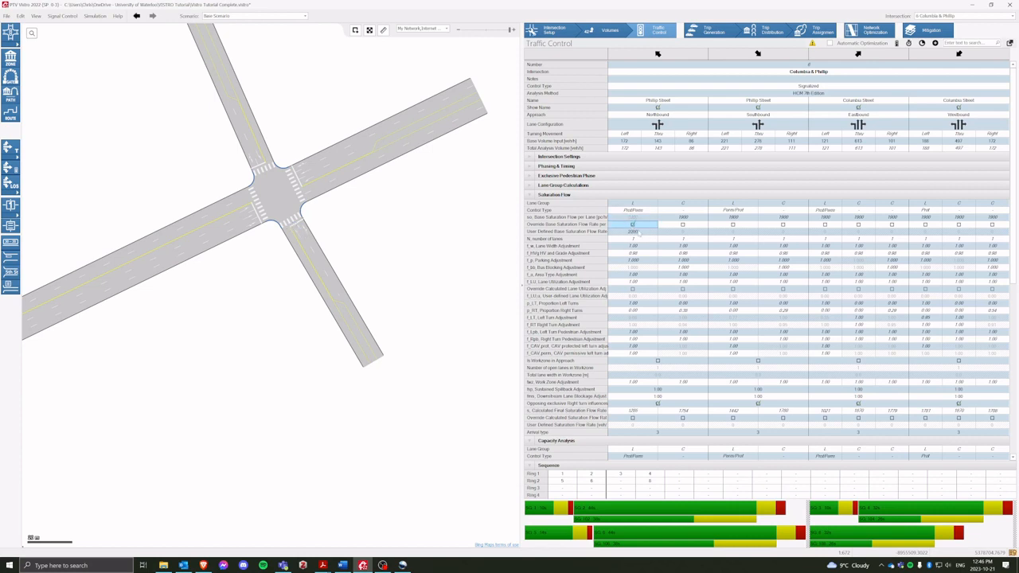
click(633, 231)
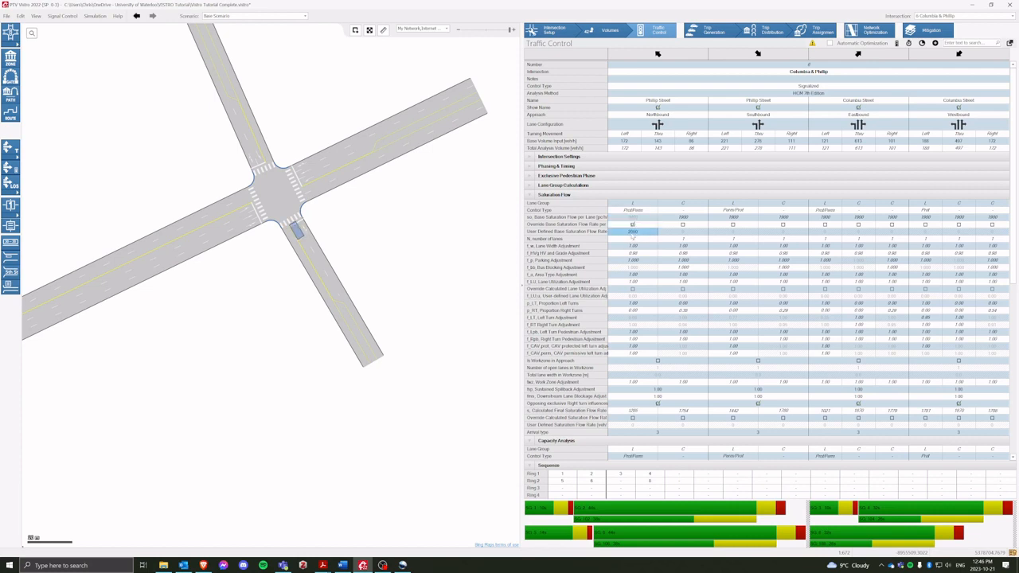
click(683, 225)
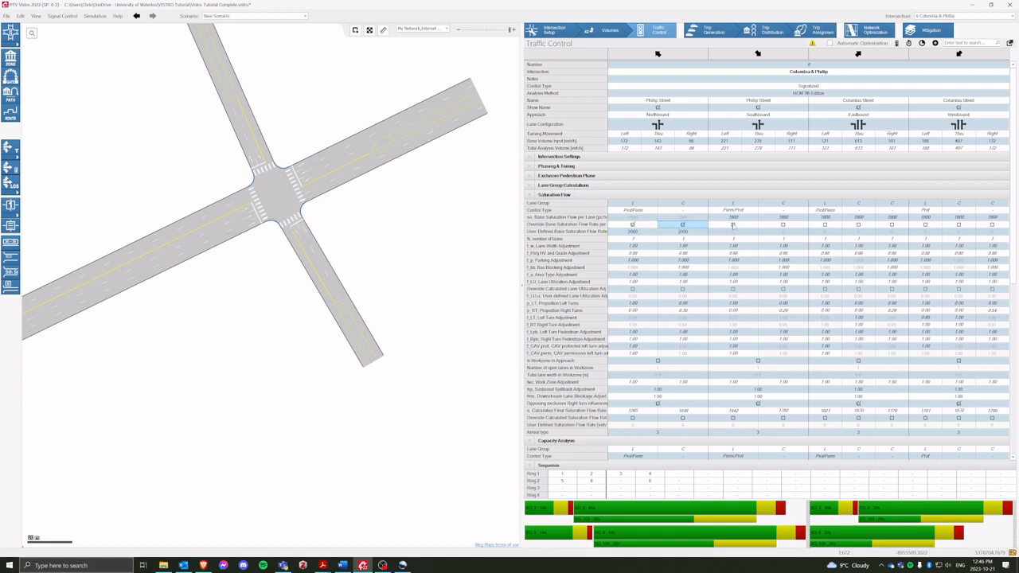
click(732, 225)
click(783, 225)
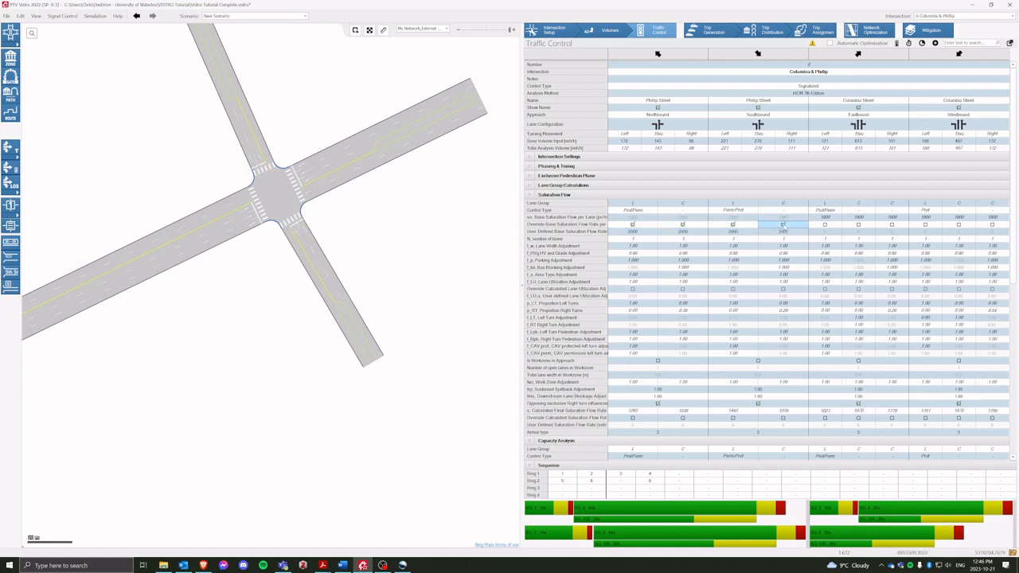
Enable Override Base Saturation Flow Rate for the three eastbound and three westbound lane groups
click(828, 225)
click(858, 225)
click(891, 225)
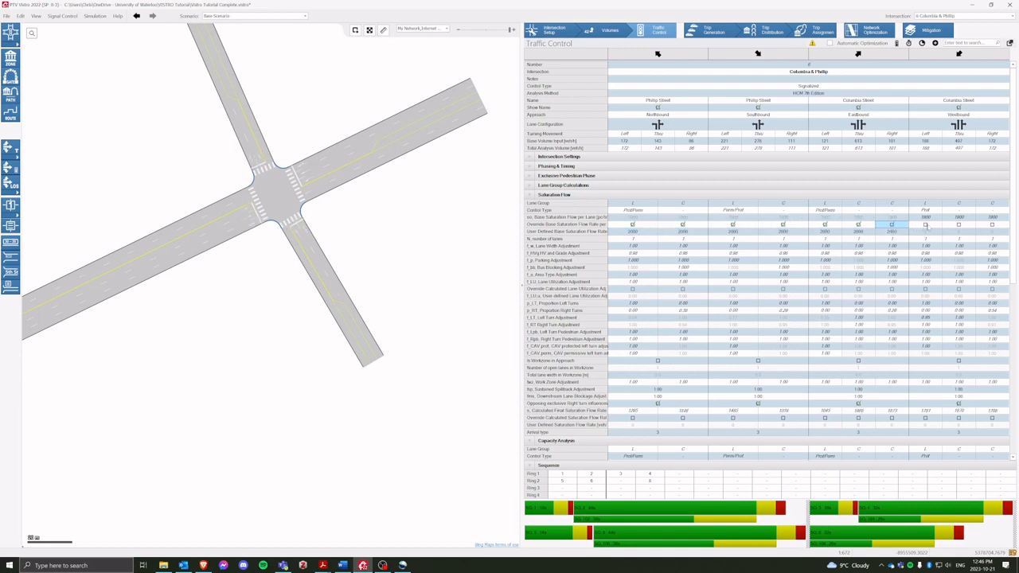
click(925, 225)
click(958, 225)
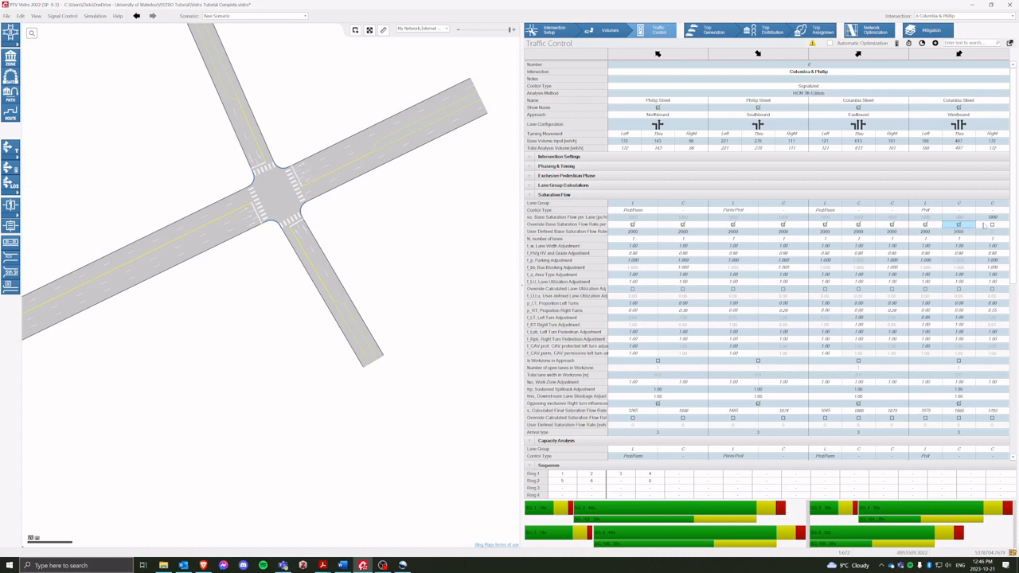
click(991, 226)
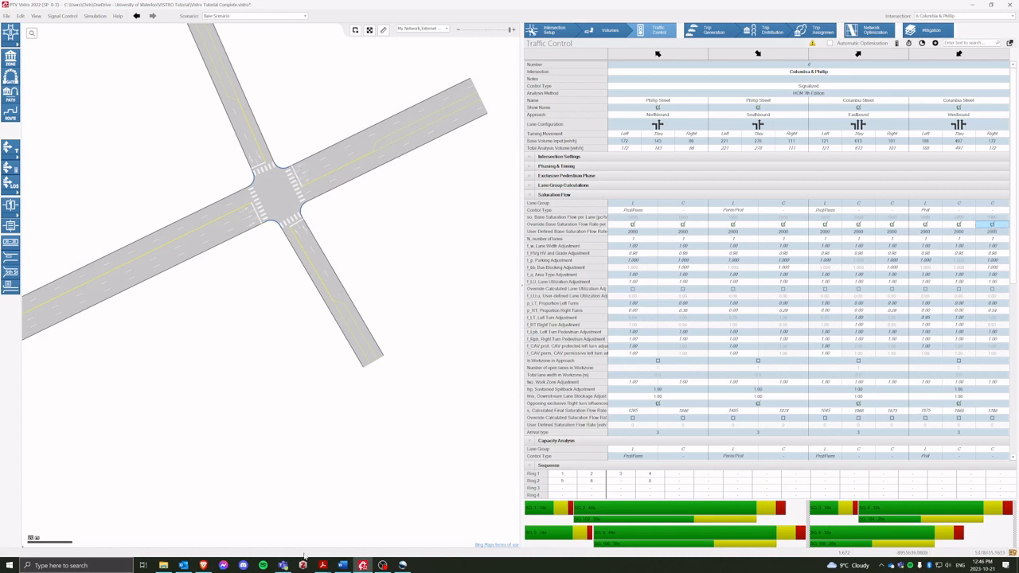
Bring up the Saturation Flow Values table in the Region of Waterloo requirements PDF and arrange it side by side with the PTV Vistro window
mouse_move(324, 564)
click(316, 527)
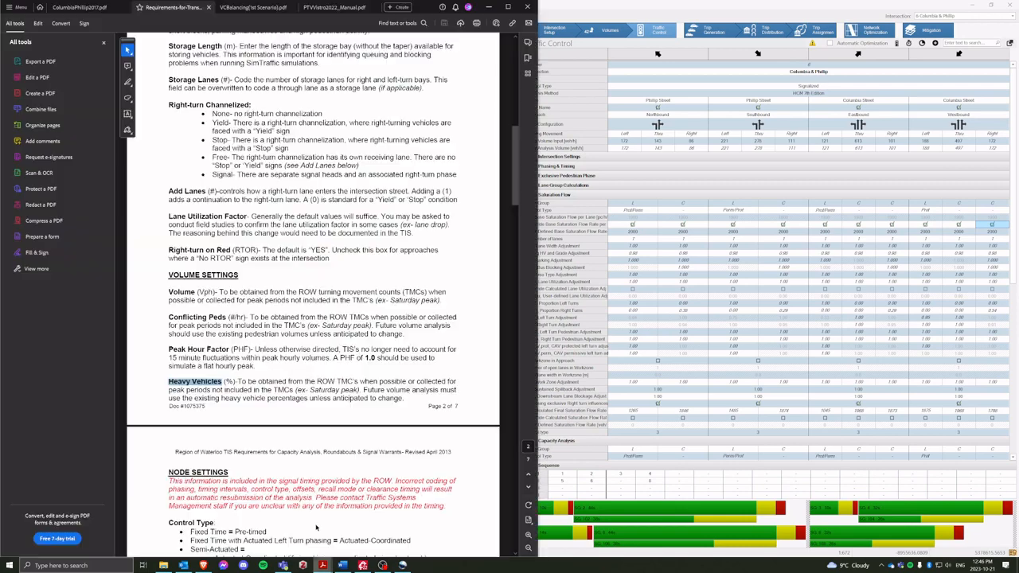
scroll(316, 527, up, 10)
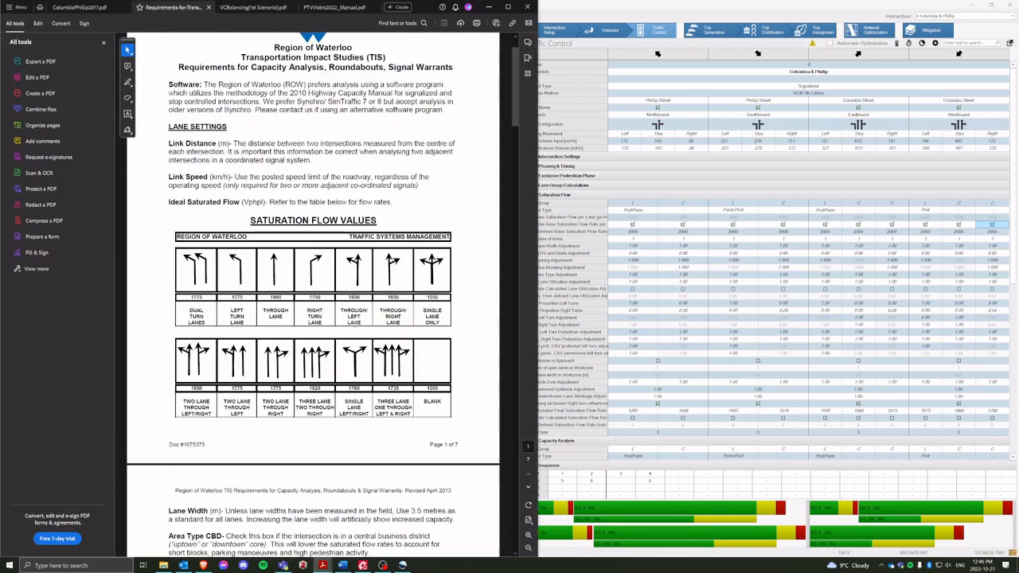
scroll(377, 314, up, 1)
click(633, 231)
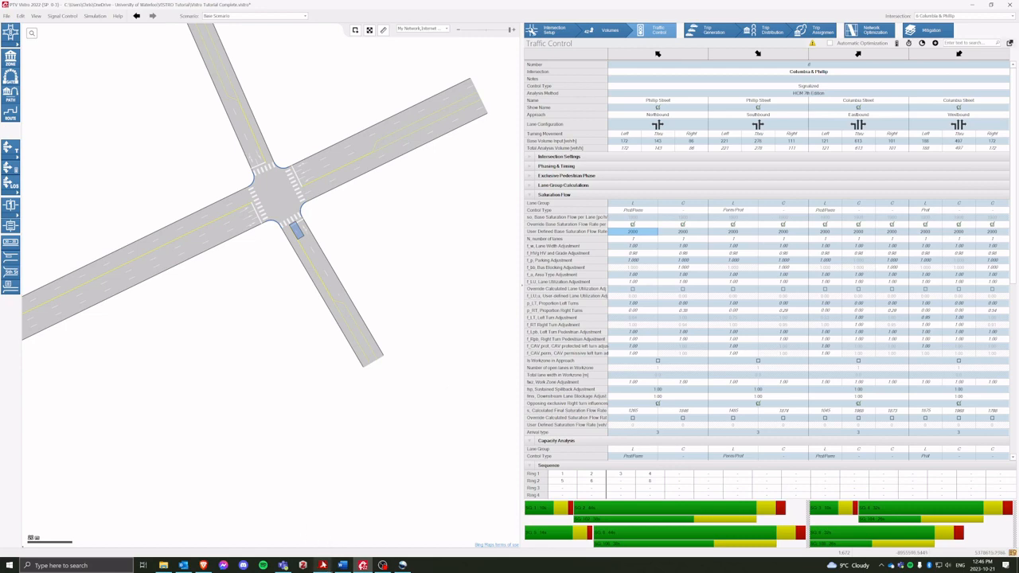
mouse_move(323, 565)
click(302, 531)
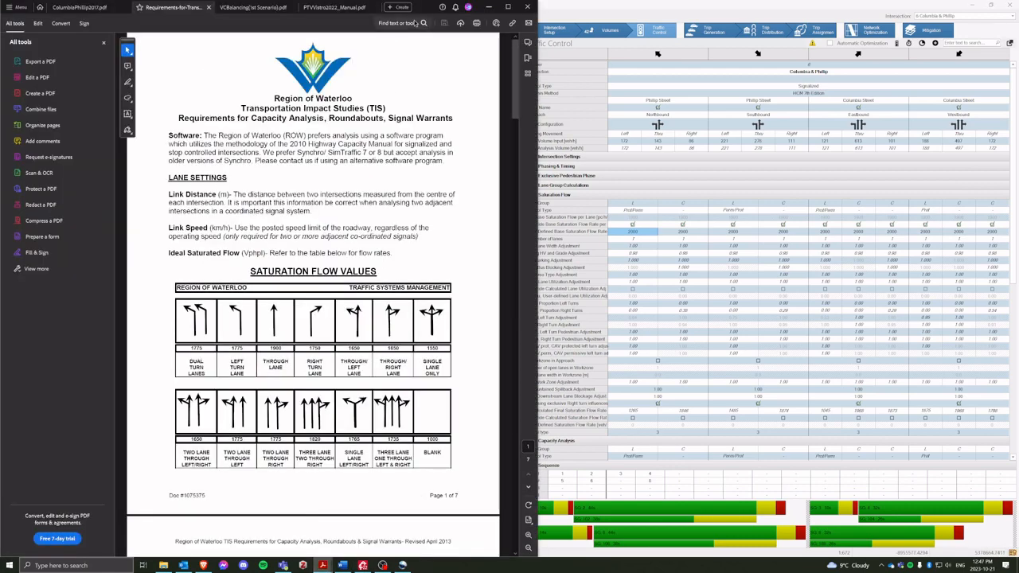
drag(433, 8, 0, 100)
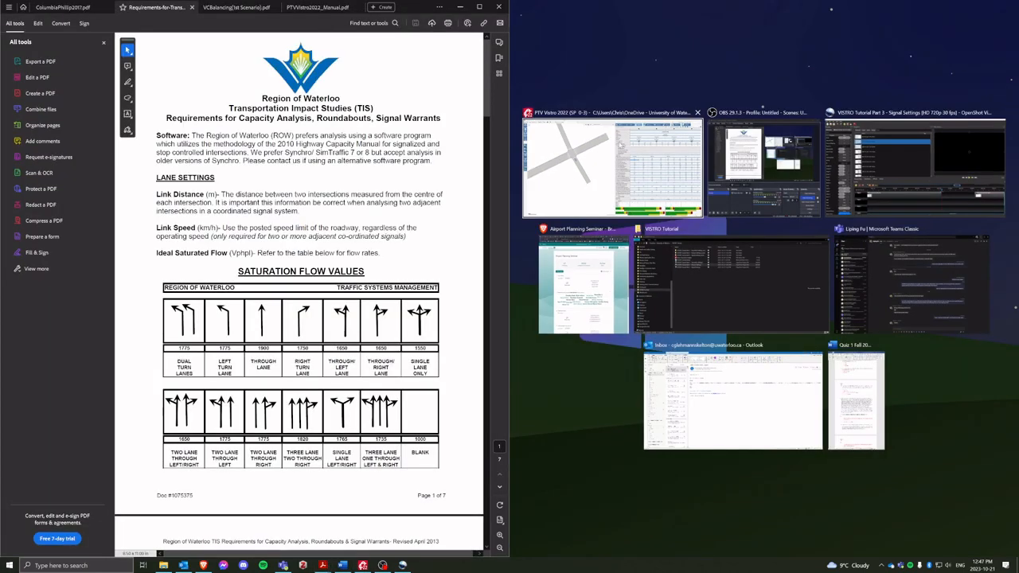
click(584, 137)
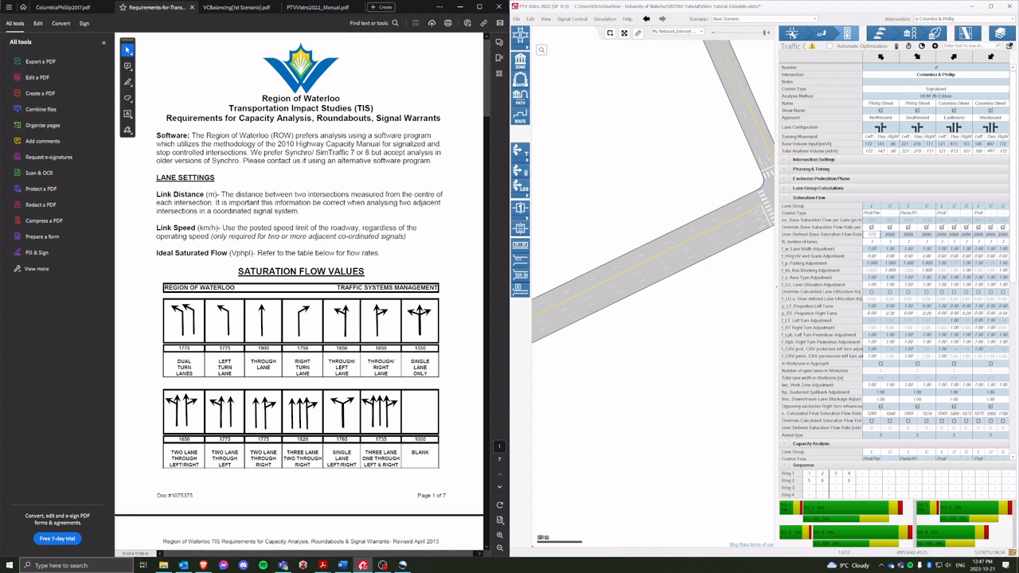
Set the user-defined base saturation flow rates to 1775 for the northbound, southbound and eastbound left lanes and 1650 for the northbound and southbound through/right lanes
text(5)
key(Tab)
text(1650)
click(906, 235)
text(1)
click(924, 235)
text(165)
click(942, 235)
text(17)
Compare the two-lane and single-lane entries in the Saturation Flow Values table to decide which flow rates apply to the eastbound lane groups
click(954, 237)
drag(253, 453, 265, 460)
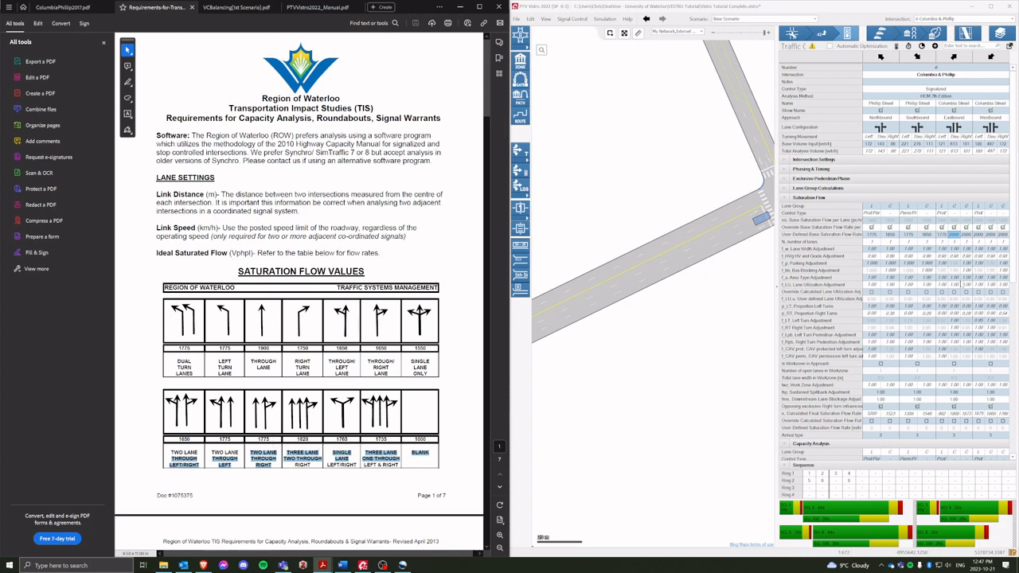
scroll(962, 284, down, 1)
scroll(962, 284, up, 1)
click(315, 455)
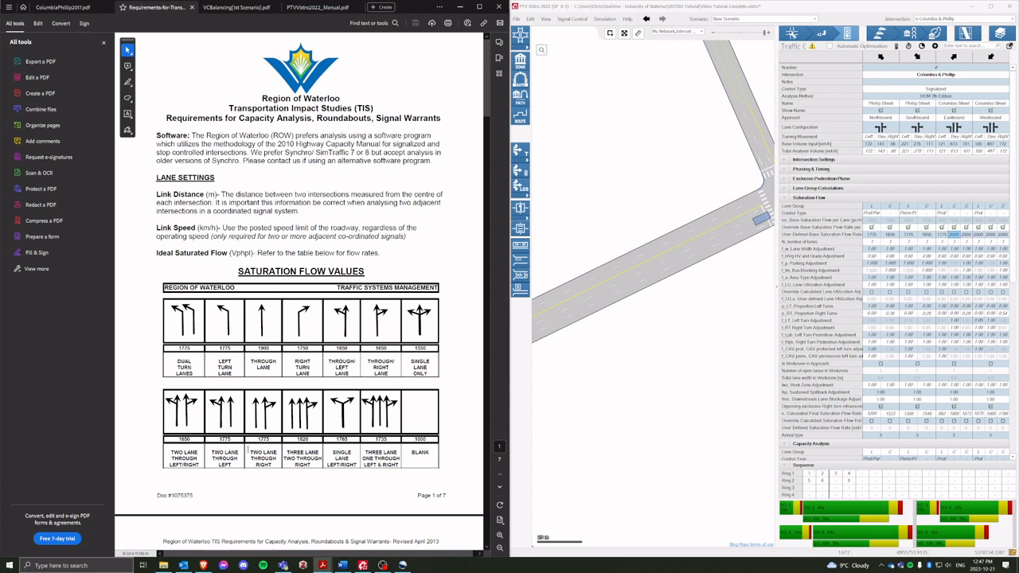
drag(254, 452, 398, 460)
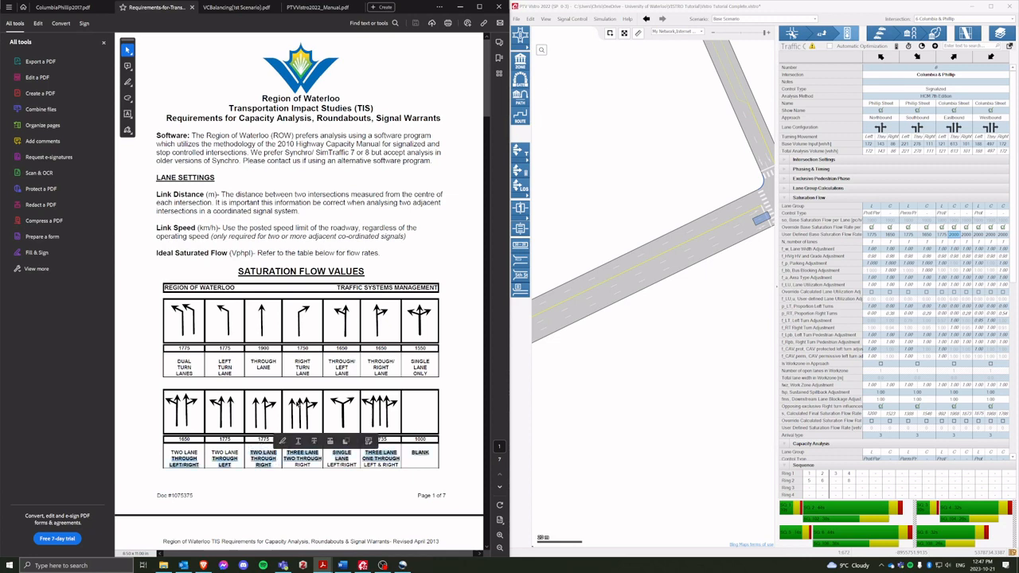
click(942, 234)
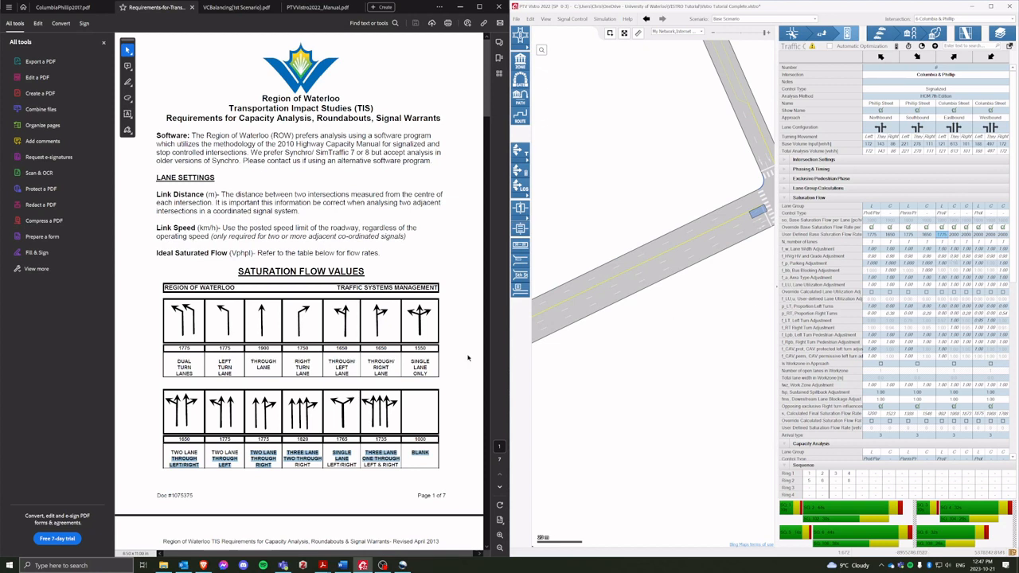
drag(257, 362, 183, 374)
click(365, 362)
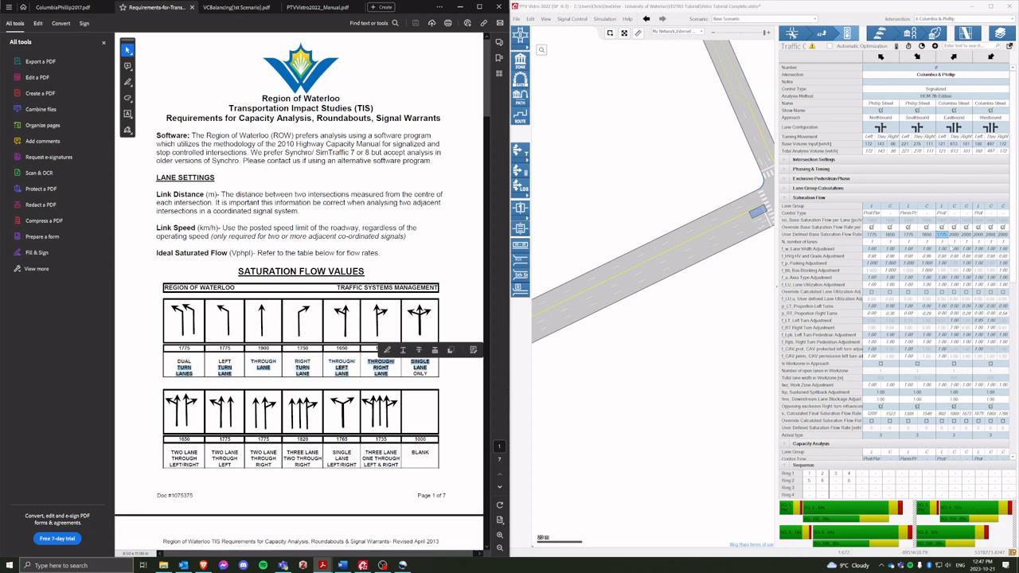
Set the eastbound through lane's base saturation flow rate to 1900 and enter the table values for the eastbound through/right and all westbound lane groups
click(955, 237)
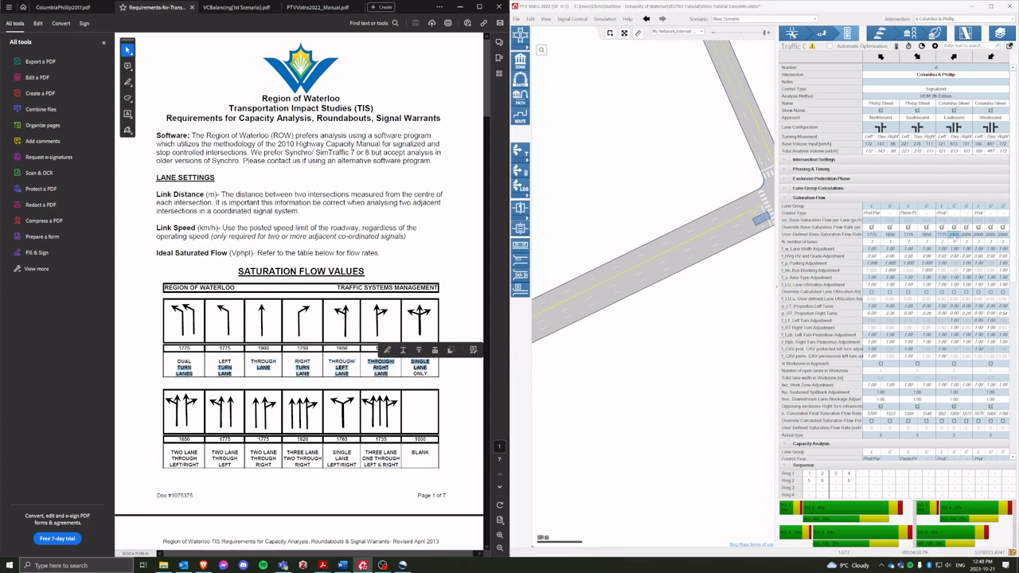
text(1900)
key(Tab)
text(16)
click(977, 235)
text(1)
click(988, 236)
text(1)
click(1003, 237)
click(992, 235)
text(1)
click(1004, 235)
text(16)
click(992, 237)
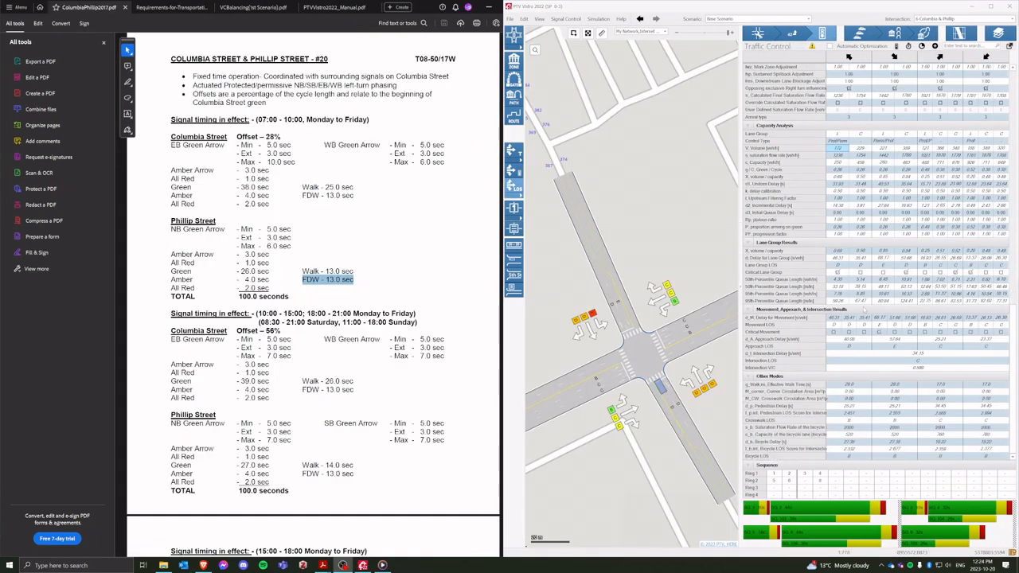
Maximize the PTV Vistro window and review the tabular and graphical reports available for printing, leaving without printing
click(990, 6)
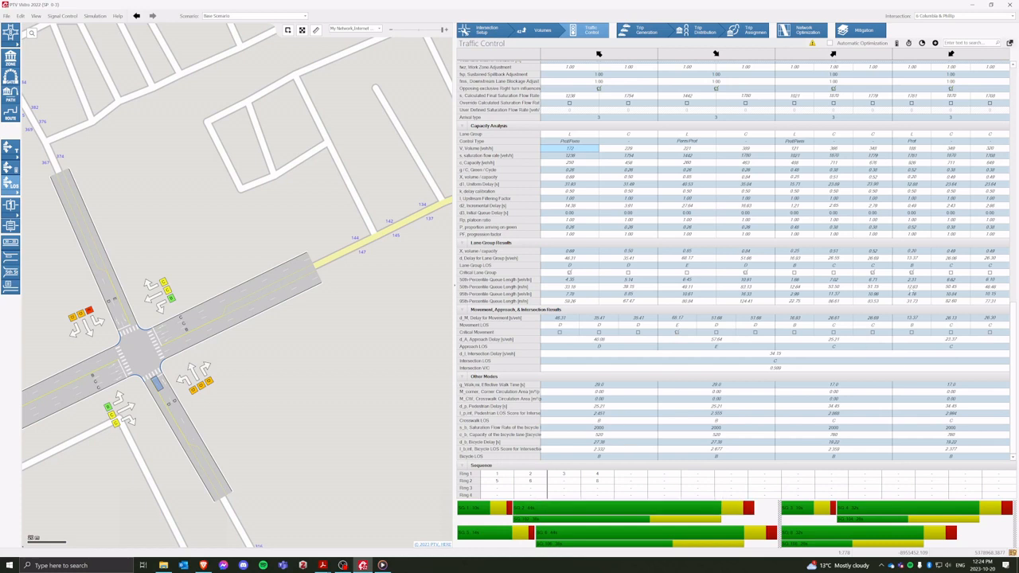
click(6, 16)
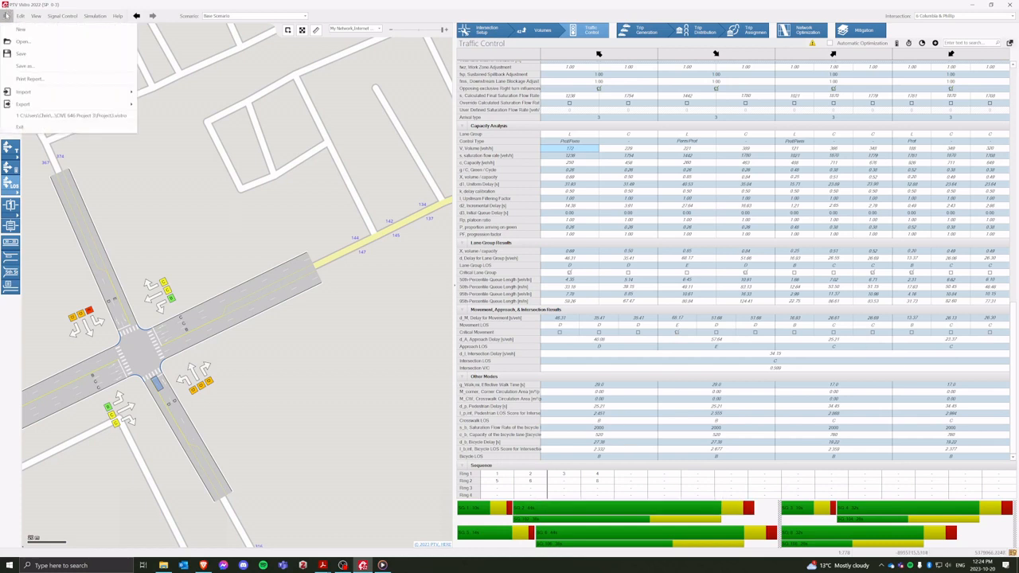
click(29, 79)
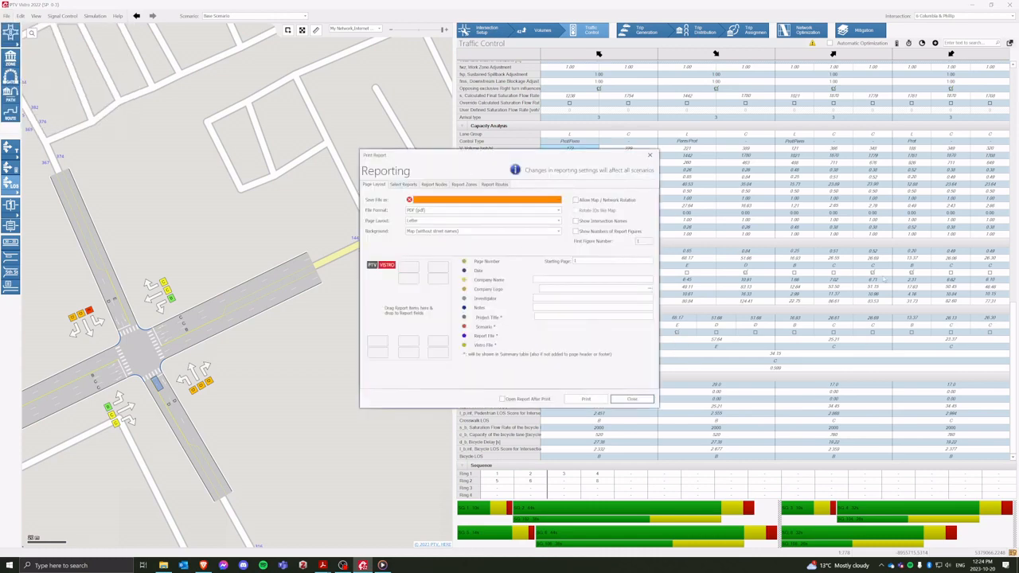
click(410, 184)
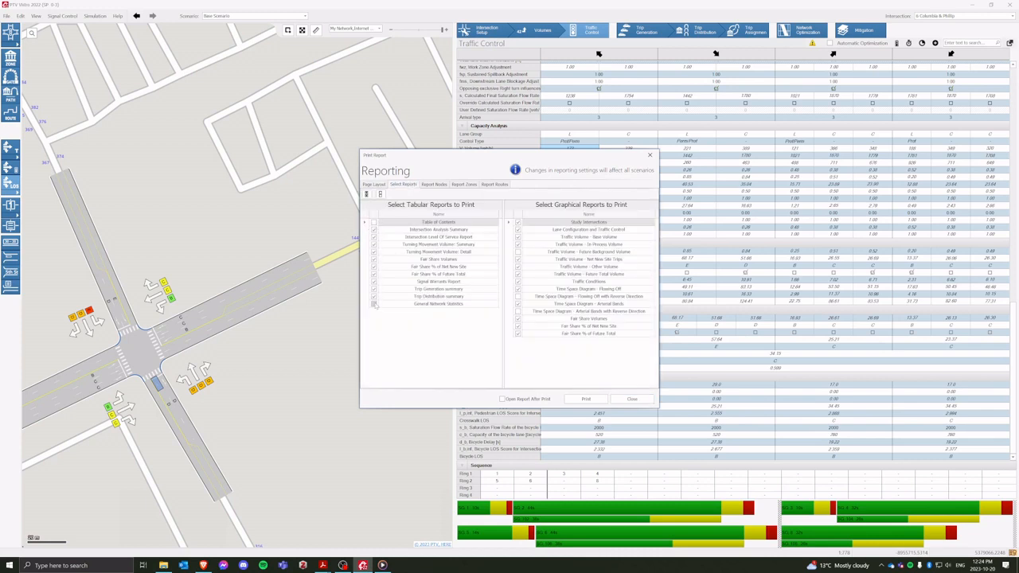
click(633, 399)
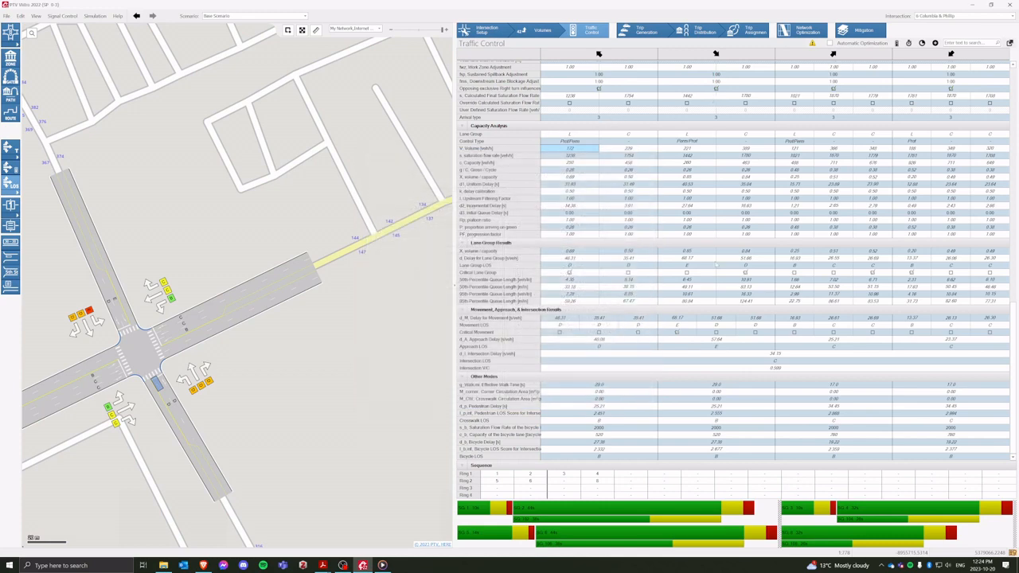
scroll(268, 234, up, 3)
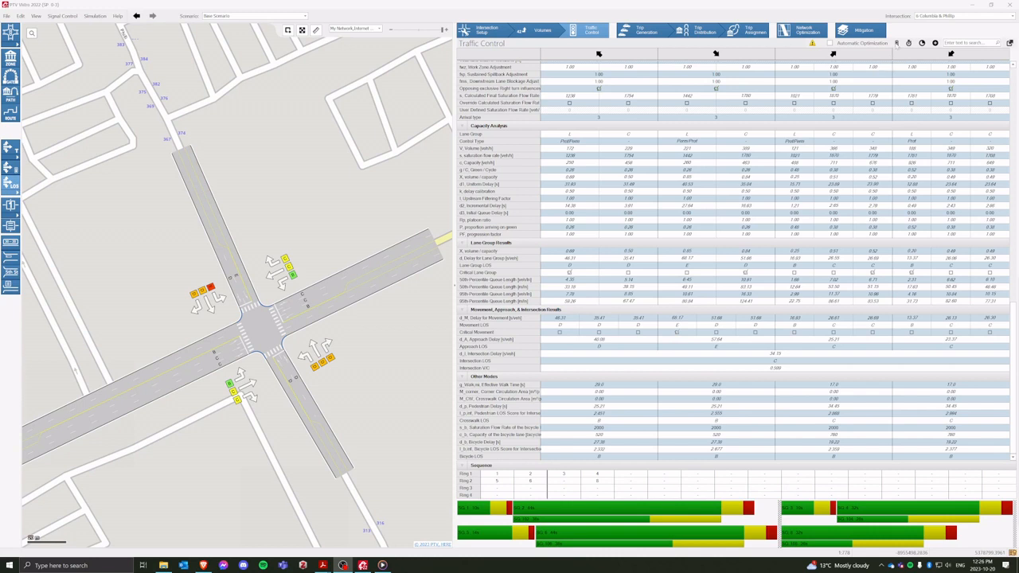
Examine the Create Default Signalization and the Optimize Split and Cycle Time settings without applying either
click(896, 44)
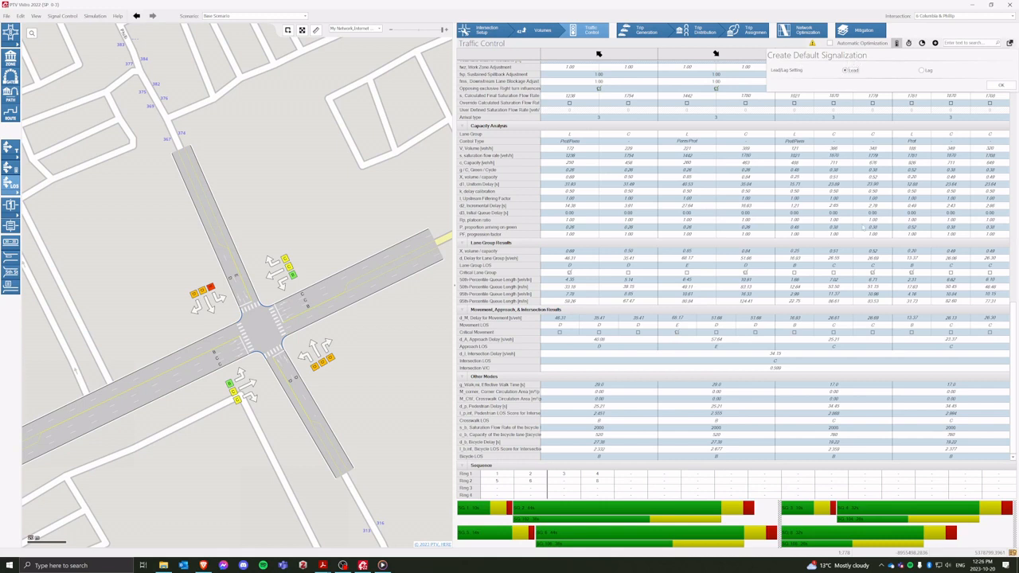
click(896, 43)
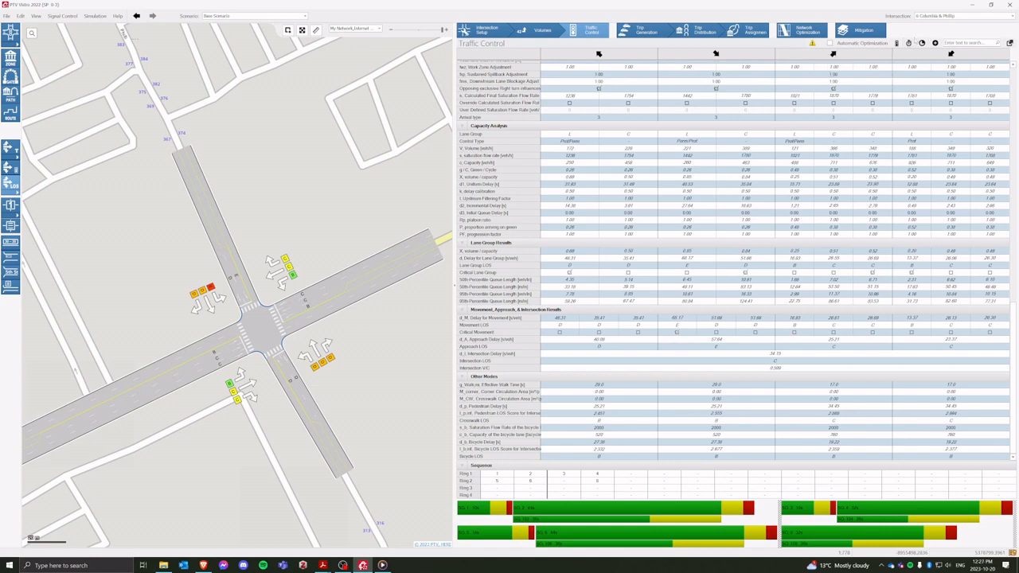
click(908, 43)
click(908, 43)
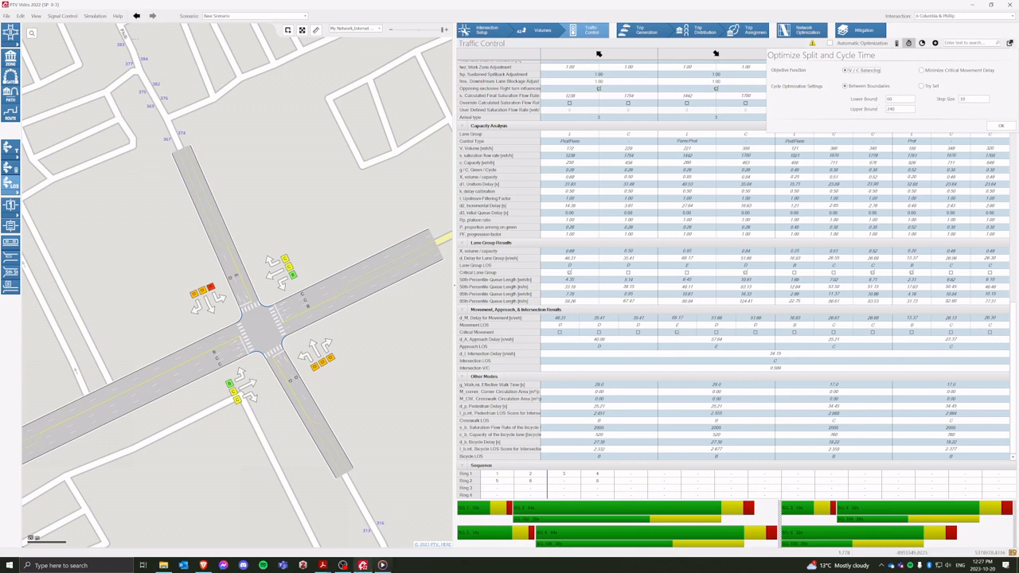
Read the coordination note in the Columbia & Phillip timing PDF and recheck the Optimize Split and Cycle Time settings in PTV Vistro
mouse_move(323, 565)
click(193, 527)
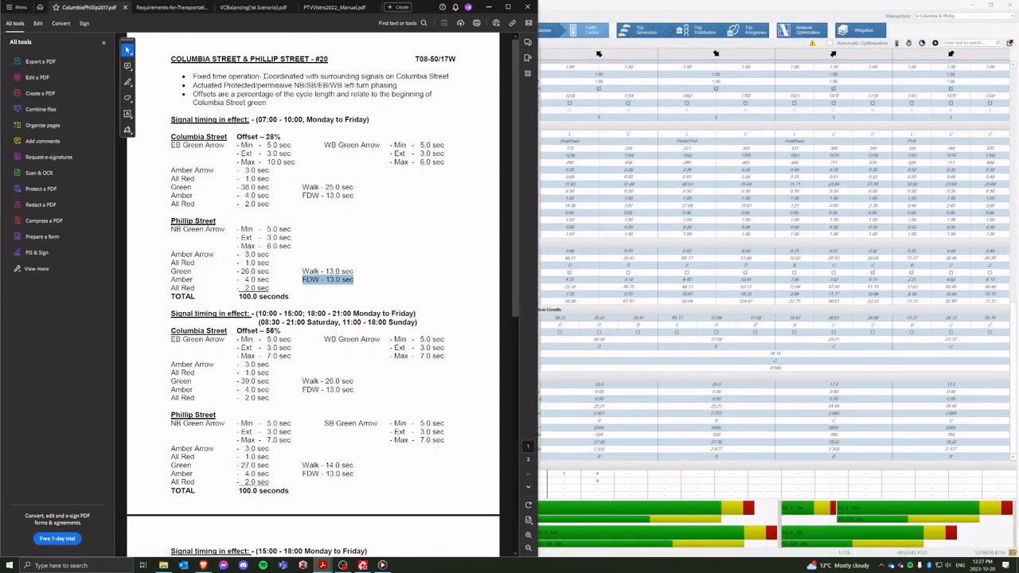
drag(263, 76, 449, 76)
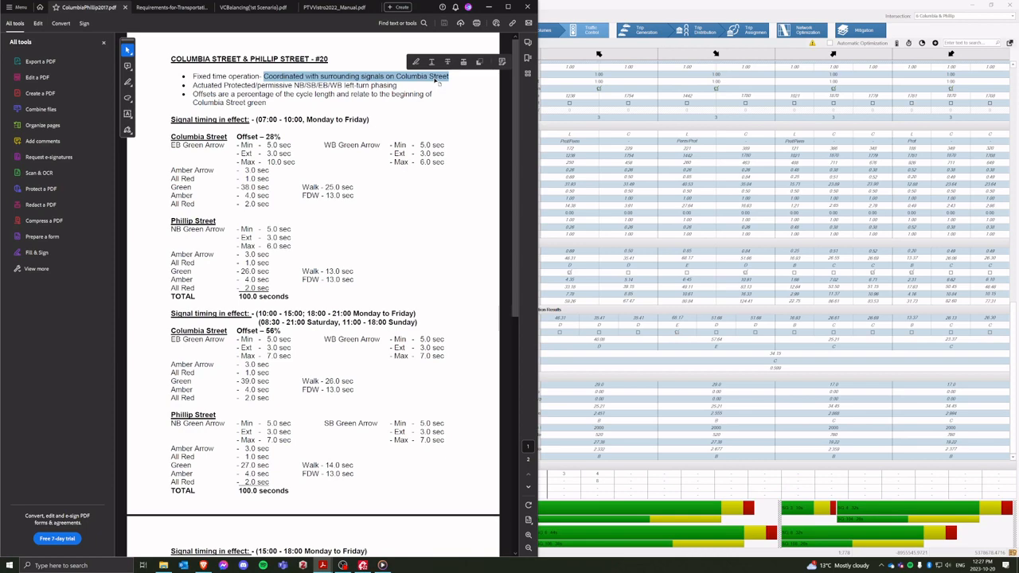
click(722, 8)
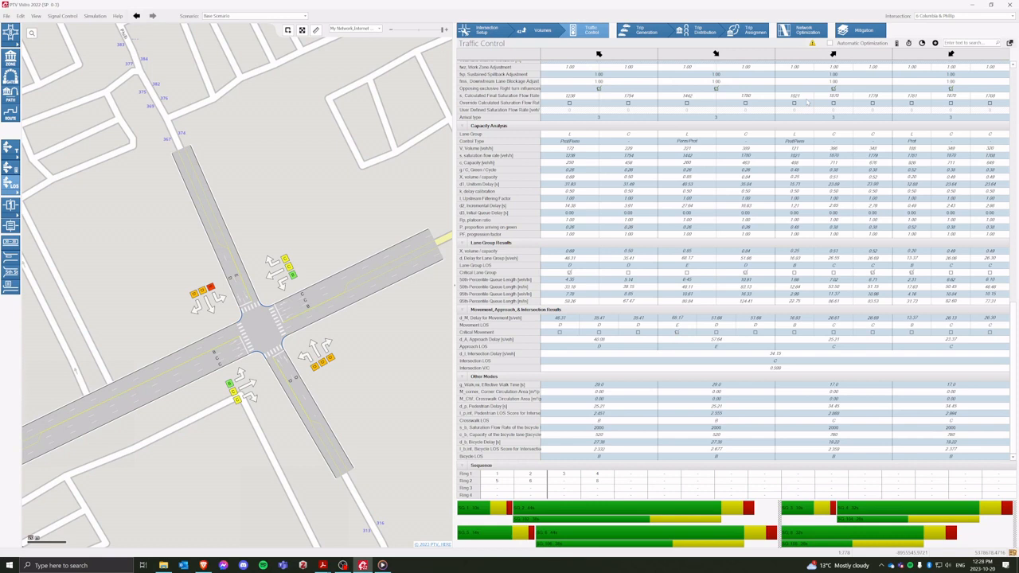
click(908, 43)
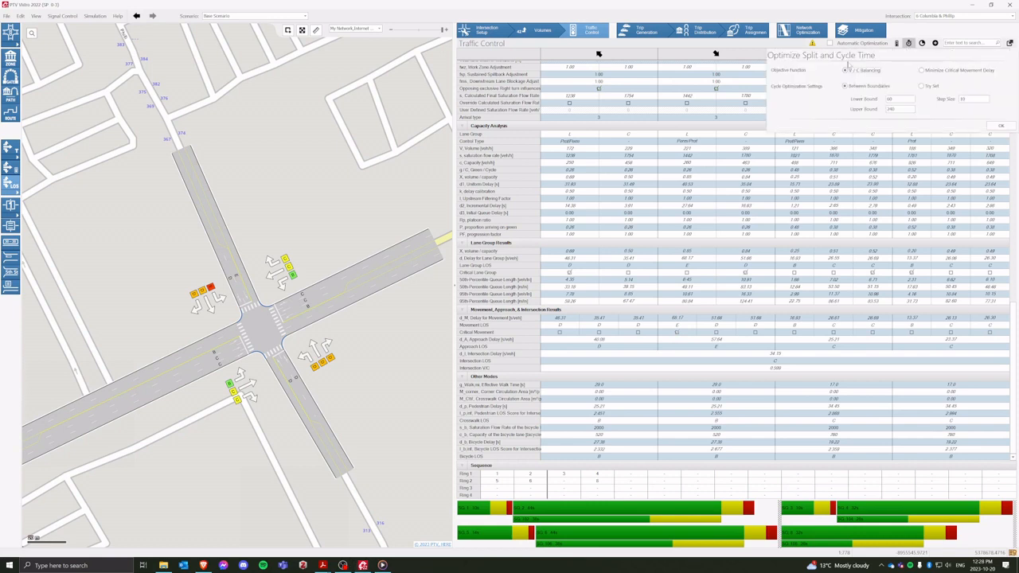
click(909, 43)
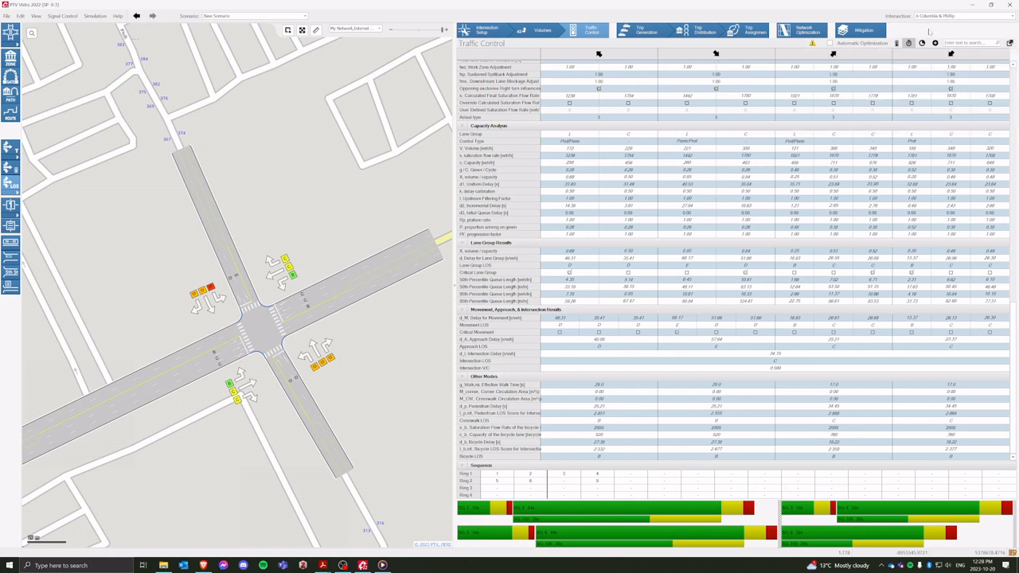
Optimize the signal splits at Columbia & Phillip with V/C balancing as the objective function
click(922, 44)
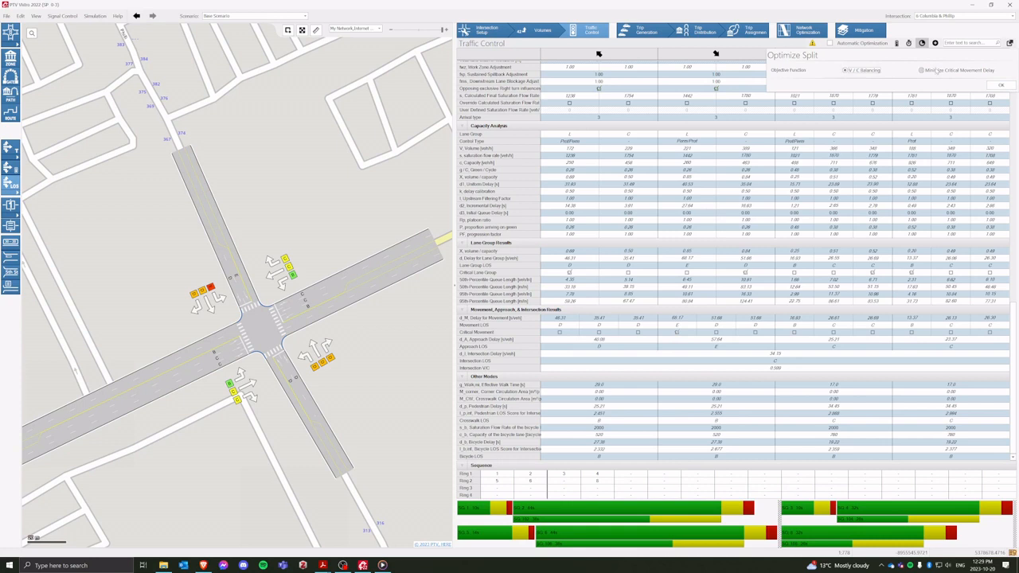
click(876, 71)
click(995, 86)
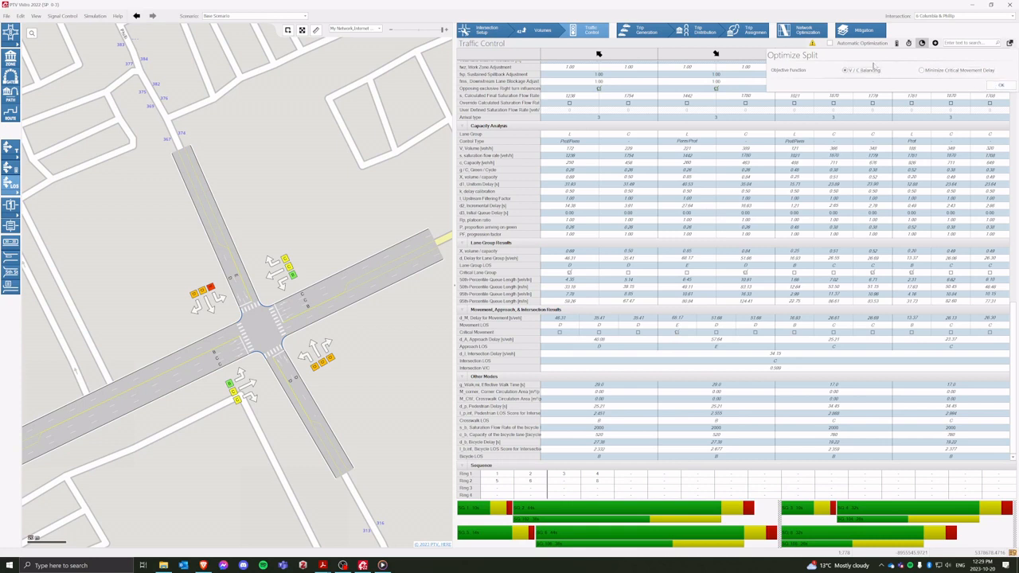